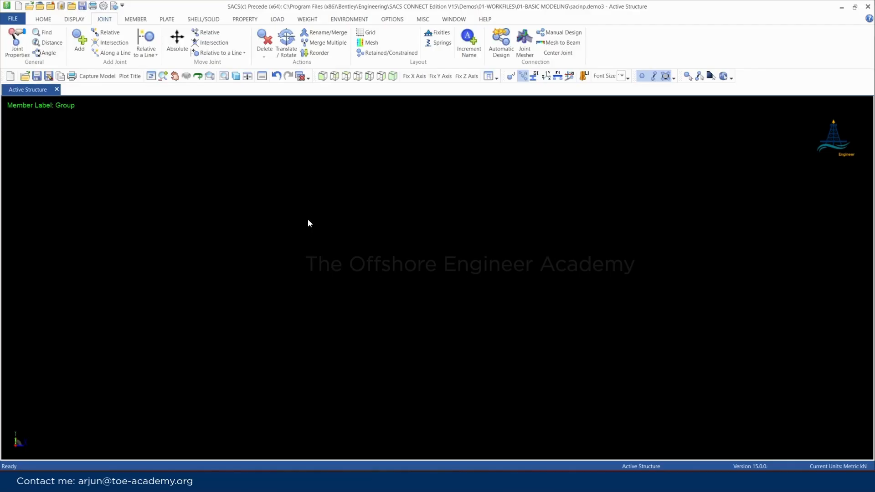
# Add joint 0000 at the origin by absolute coordinates, leaving the X, Y and Z fields blank
pyautogui.click(78, 37)
pyautogui.moveTo(46, 85); pyautogui.dragTo(273, 170)
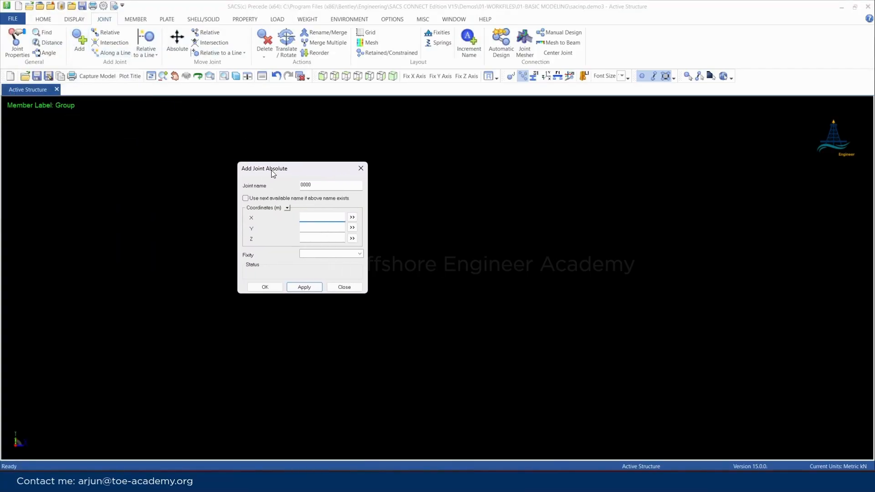
pyautogui.click(307, 288)
pyautogui.click(345, 287)
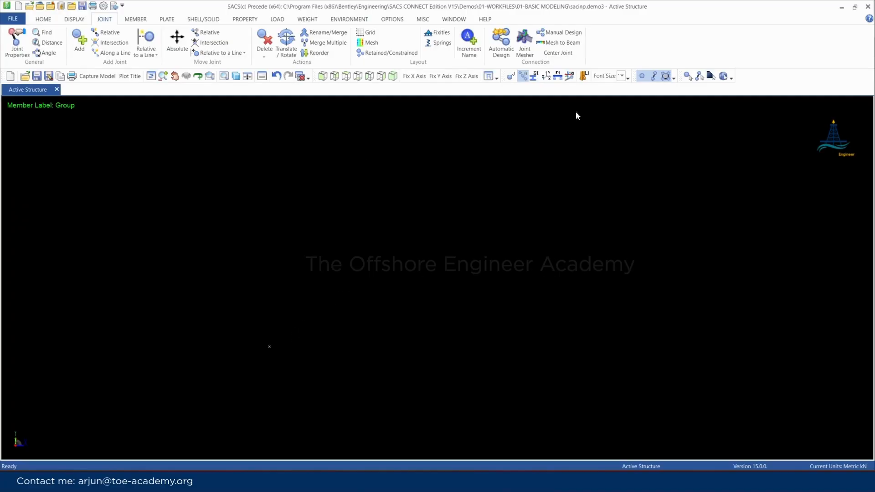
# Turn on the joint name labels and show the properties of joint 0000
pyautogui.click(511, 76)
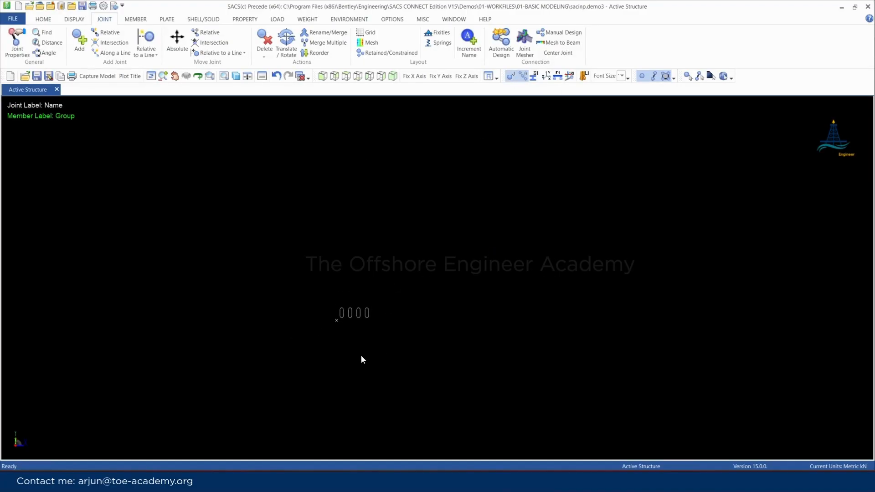
pyautogui.click(17, 46)
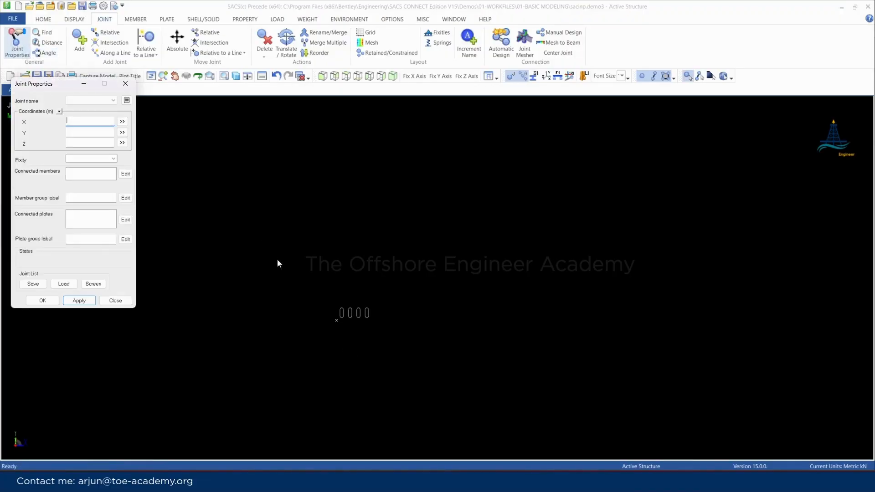
pyautogui.click(337, 319)
pyautogui.moveTo(32, 87); pyautogui.dragTo(77, 169)
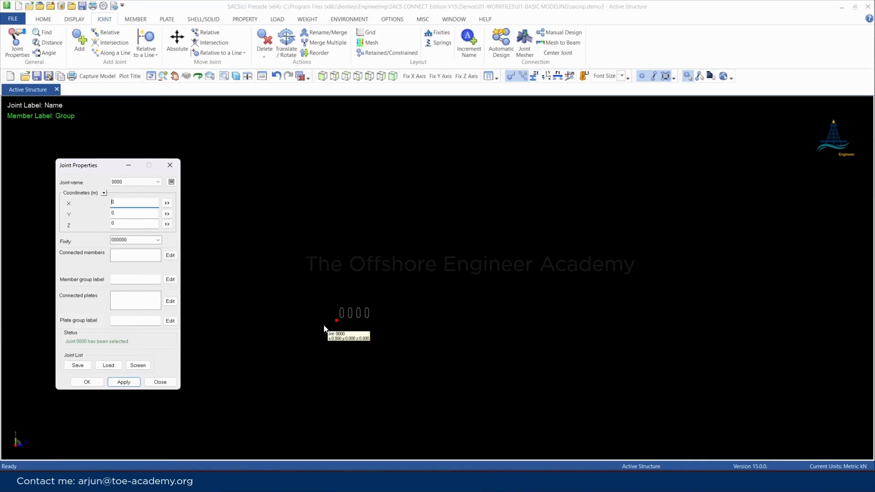
# Add joint 0001 at a relative X distance of 1 m from joint 0000 and undo the duplicate joint 0002
pyautogui.click(105, 33)
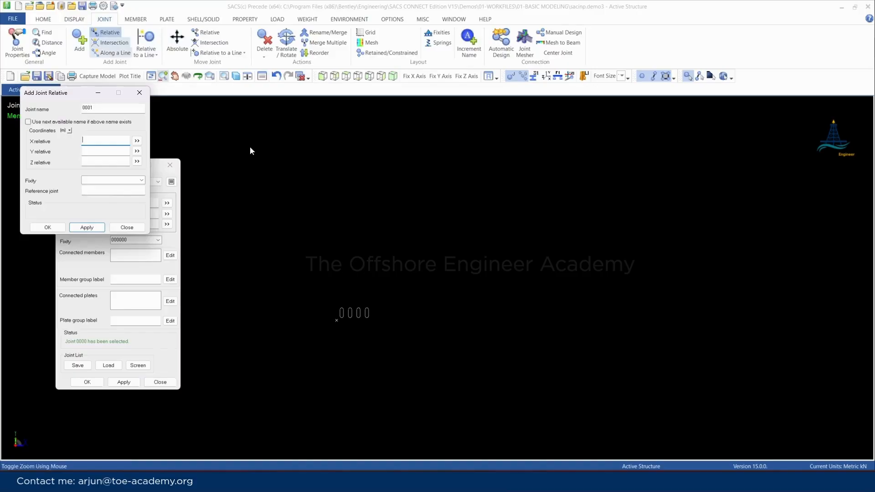
pyautogui.click(318, 324)
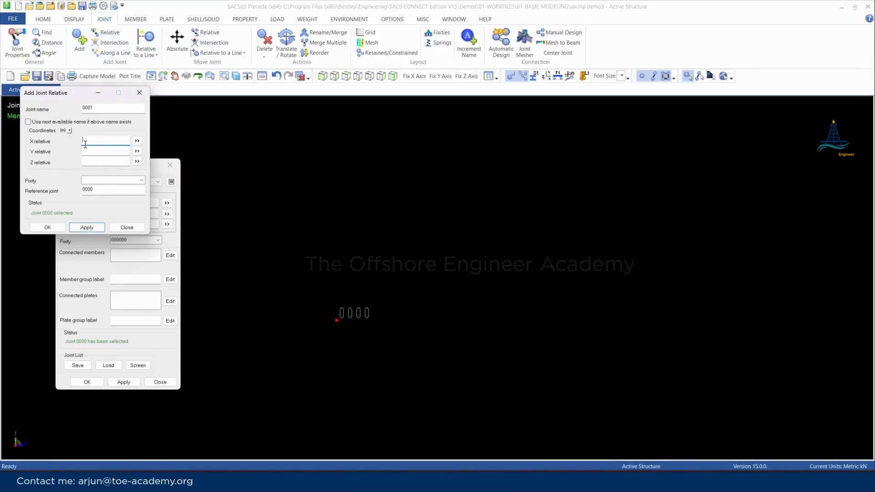
pyautogui.press('Return')
pyautogui.click(127, 227)
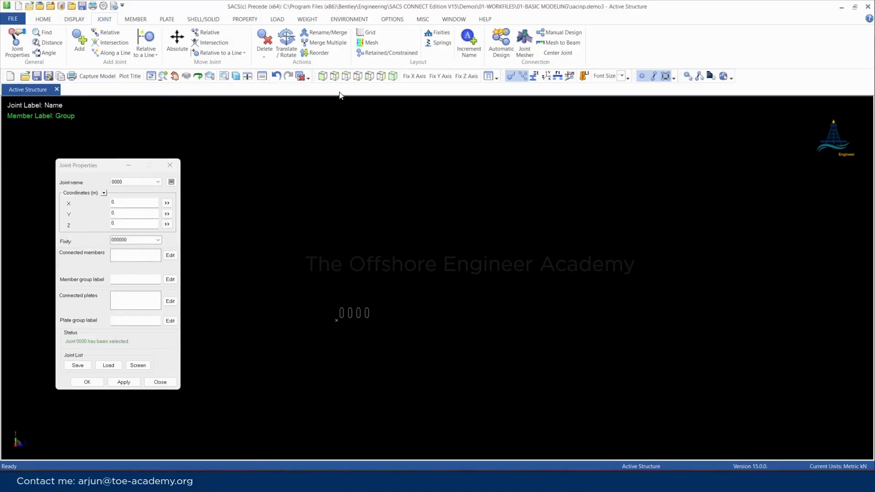
pyautogui.click(348, 78)
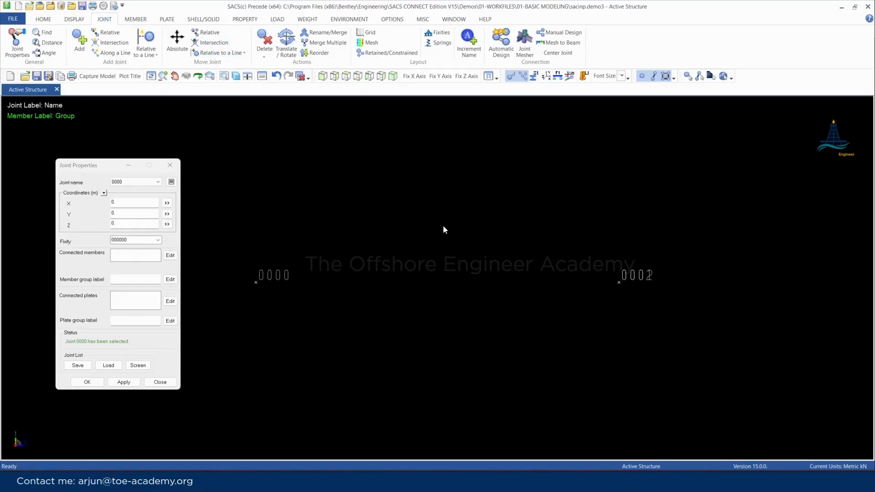
pyautogui.hotkey('ctrl', 'z')
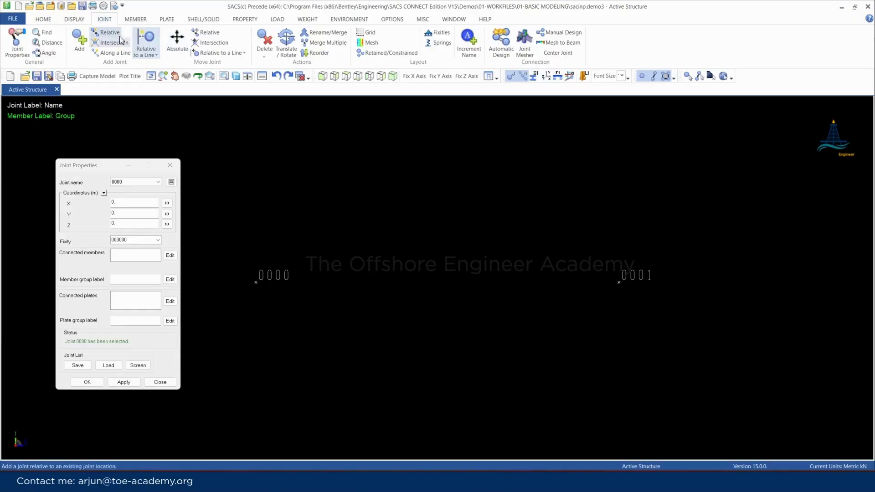
# Add an individual member with group label BM1 from joint 0000 to joint 0001
pyautogui.click(136, 19)
pyautogui.click(73, 41)
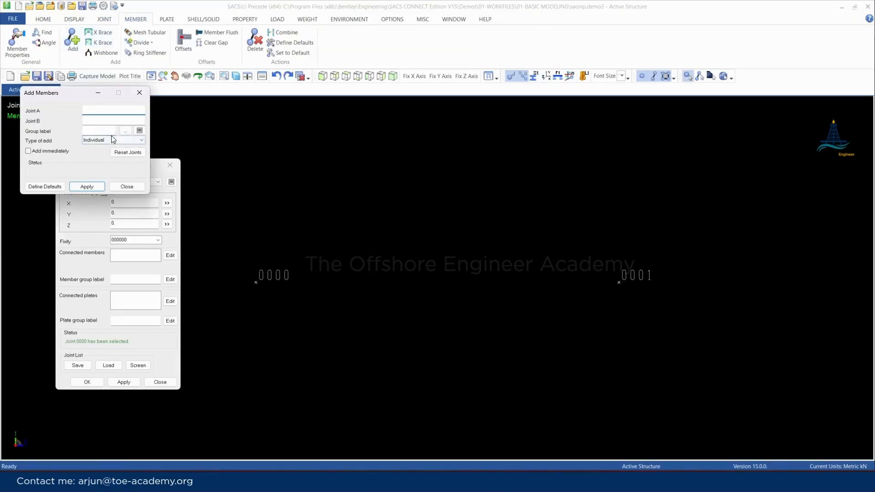
pyautogui.click(125, 131)
pyautogui.click(151, 169)
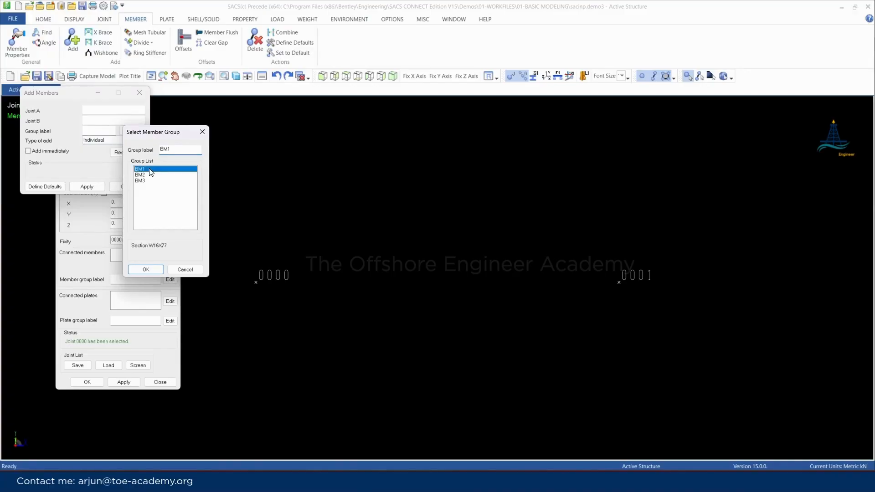
pyautogui.click(152, 271)
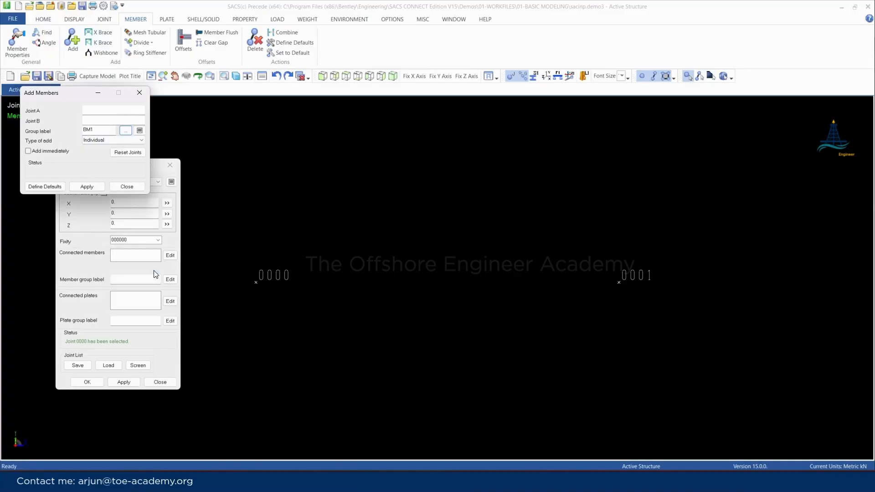
pyautogui.click(256, 281)
pyautogui.click(619, 283)
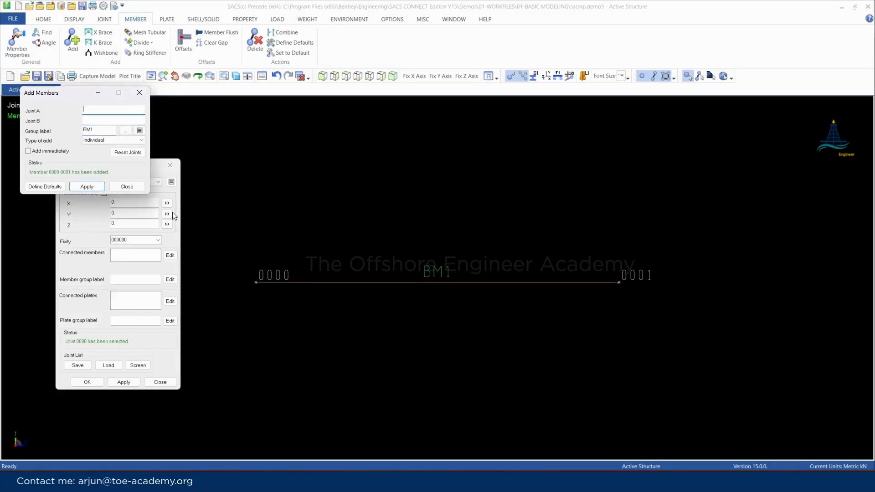
pyautogui.click(139, 93)
# Display the BM1 member as a solid and inspect it in isometric and XY top views
pyautogui.click(236, 76)
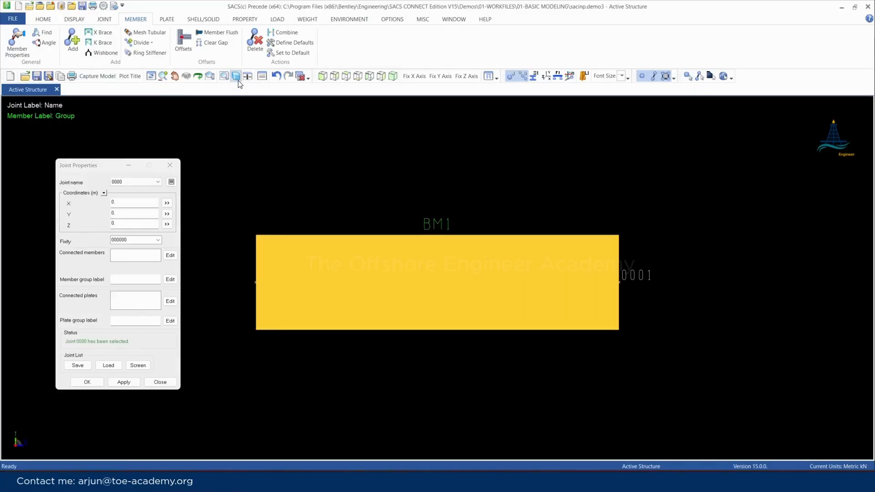
pyautogui.click(396, 78)
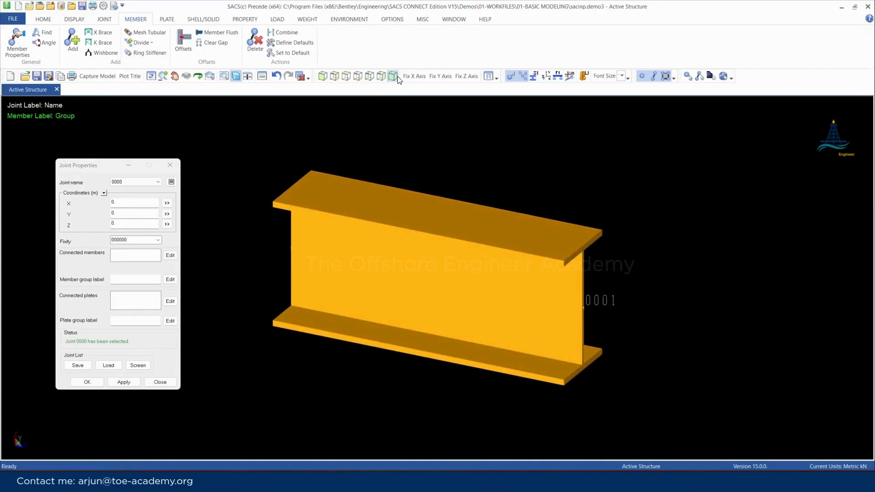
pyautogui.click(338, 77)
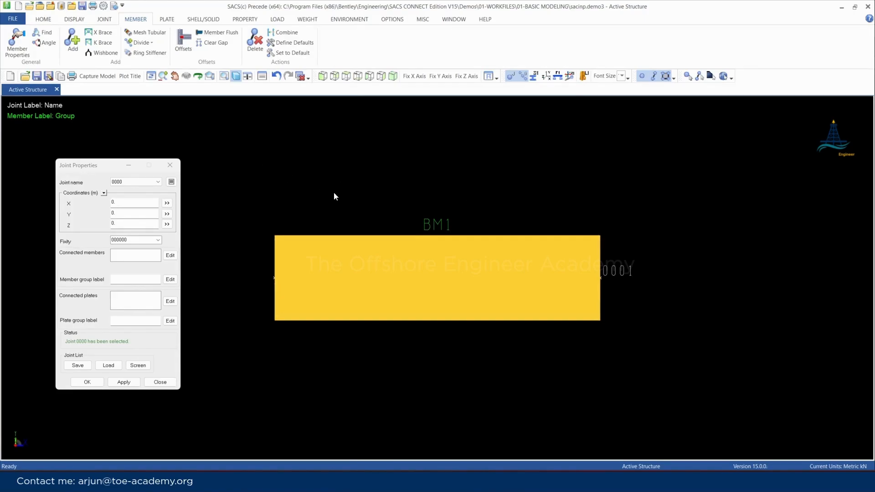
# Set the Y coordinate of joint 0001 to 1 m in its joint properties
pyautogui.scroll(-1, 339, 318)
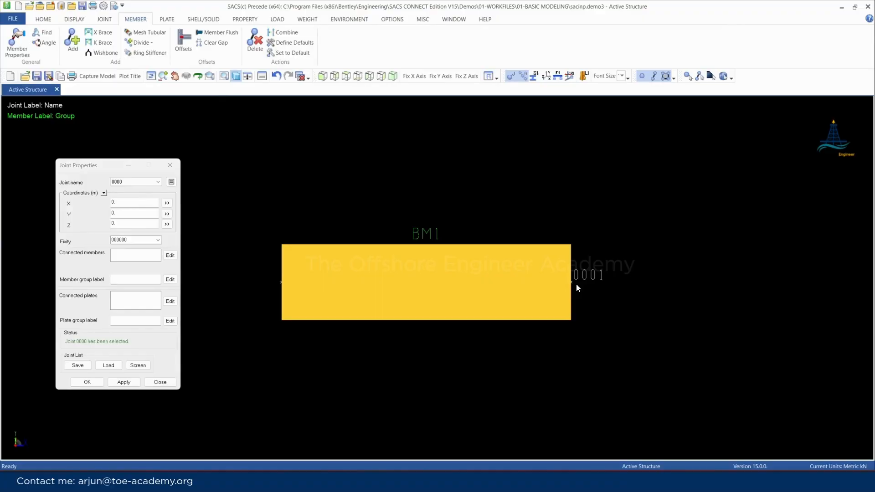
pyautogui.click(78, 165)
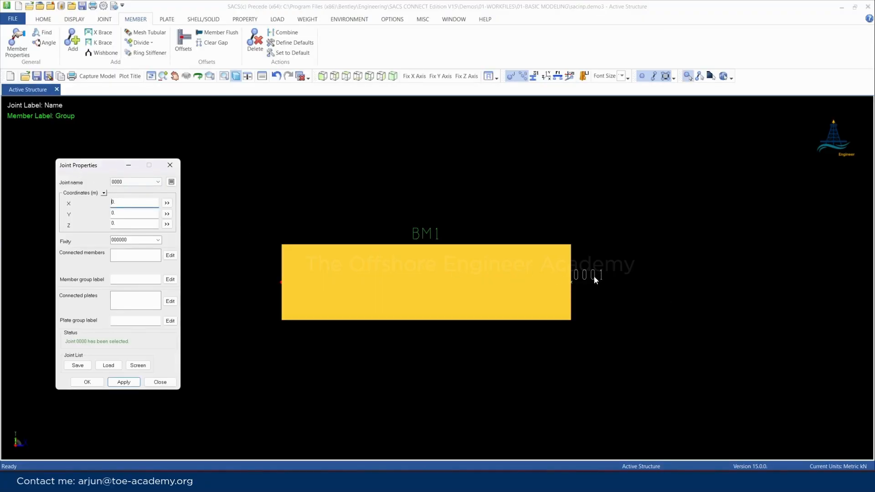
pyautogui.click(573, 283)
pyautogui.moveTo(126, 214); pyautogui.dragTo(89, 214)
pyautogui.press('Return')
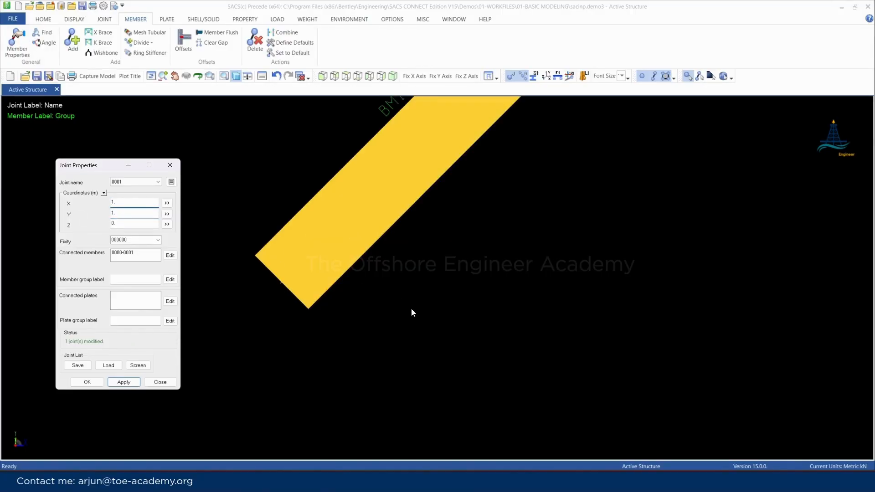
# Translate joints 0000 and 0001 together by 10 m in X with Translate and Rotate
pyautogui.scroll(-3, 346, 371)
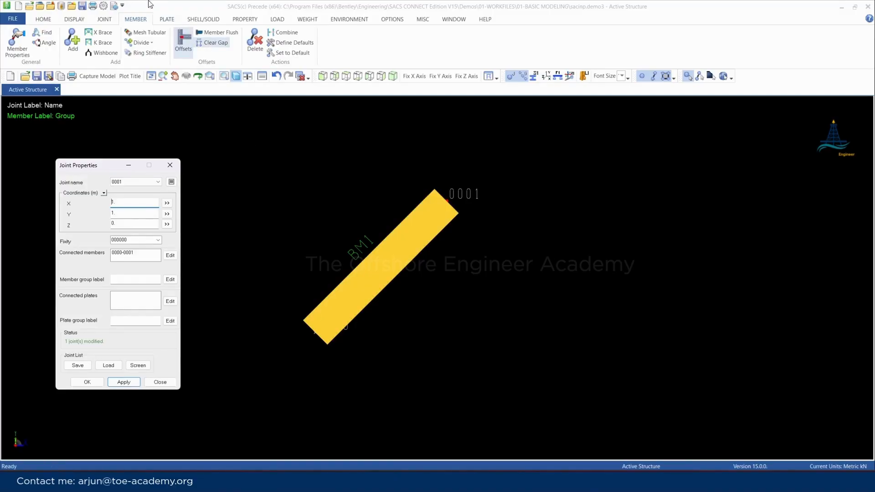
pyautogui.click(101, 21)
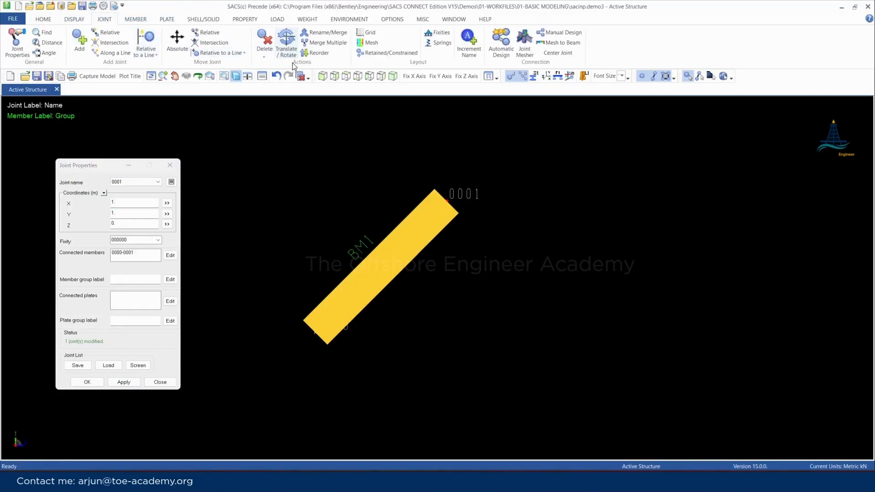
pyautogui.click(286, 42)
pyautogui.moveTo(54, 100); pyautogui.dragTo(663, 133)
pyautogui.click(339, 237)
pyautogui.moveTo(338, 234); pyautogui.dragTo(549, 419)
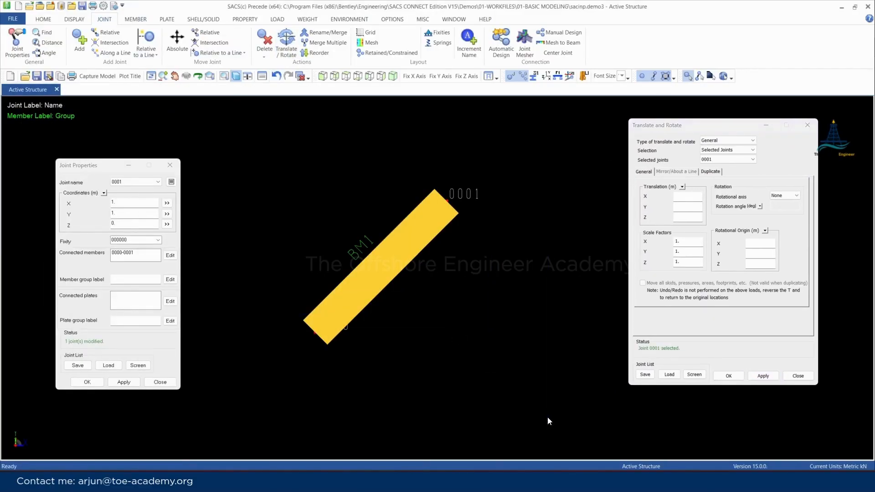
pyautogui.click(694, 198)
pyautogui.write('10')
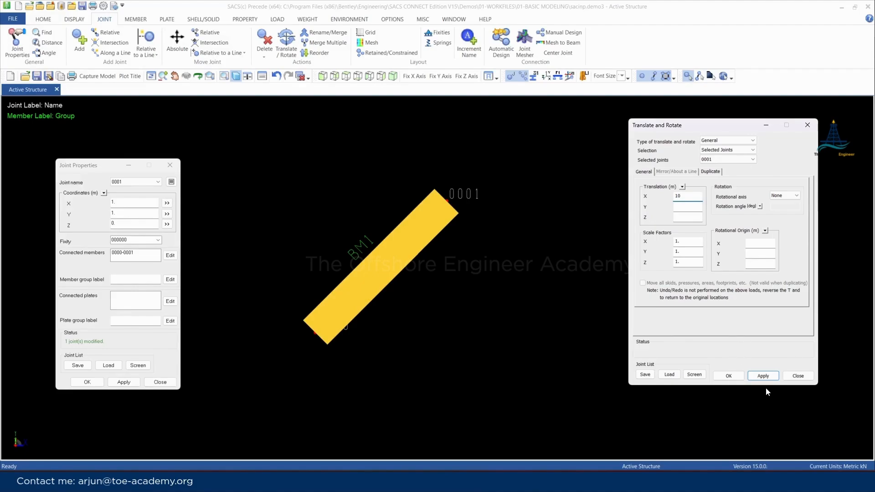
pyautogui.click(766, 375)
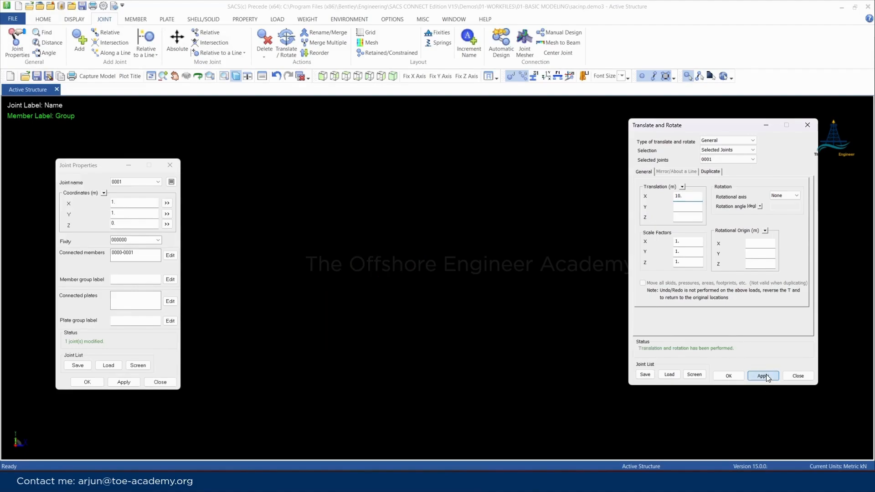
# Bring the moved member back into the XY top view and check the coordinates of joints 0000 and 0001
pyautogui.click(351, 76)
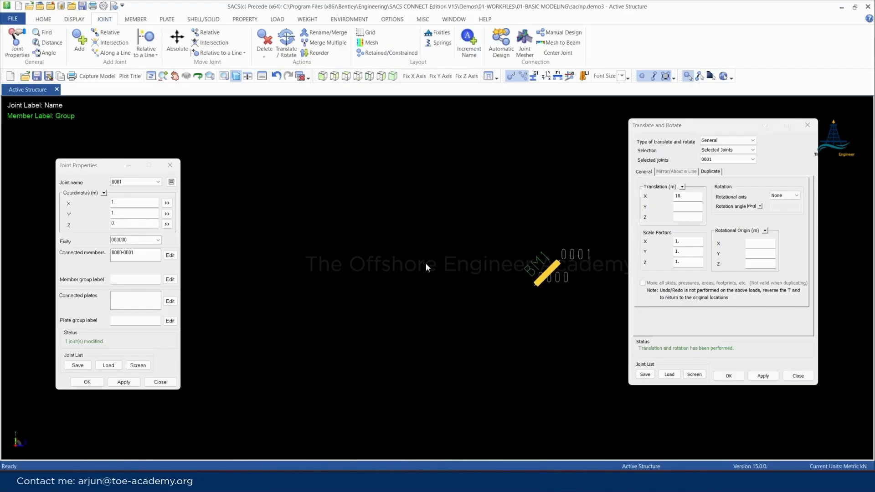
pyautogui.scroll(3, 586, 267)
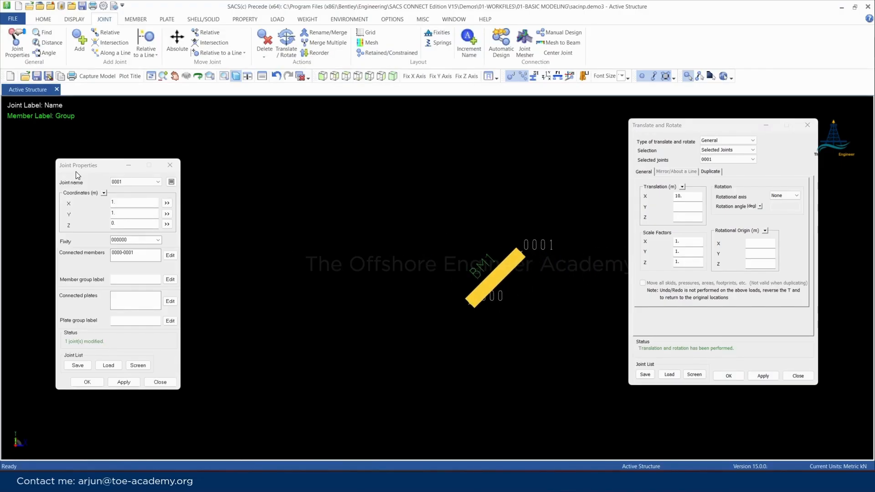
pyautogui.click(472, 310)
pyautogui.moveTo(525, 253)
pyautogui.click(522, 255)
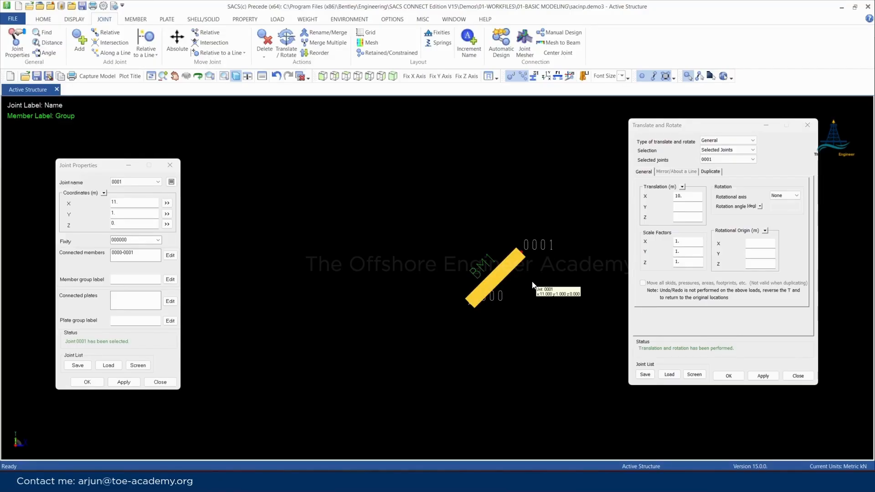
# Clear the X translation, select both member joints, and set a 45-degree rotation about the Z axis
pyautogui.click(761, 176)
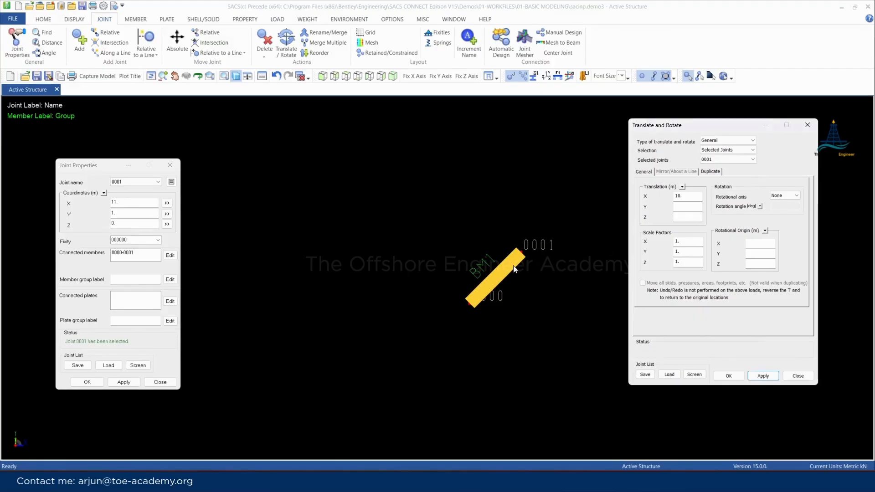
pyautogui.doubleClick(677, 199)
pyautogui.press('BackSpace')
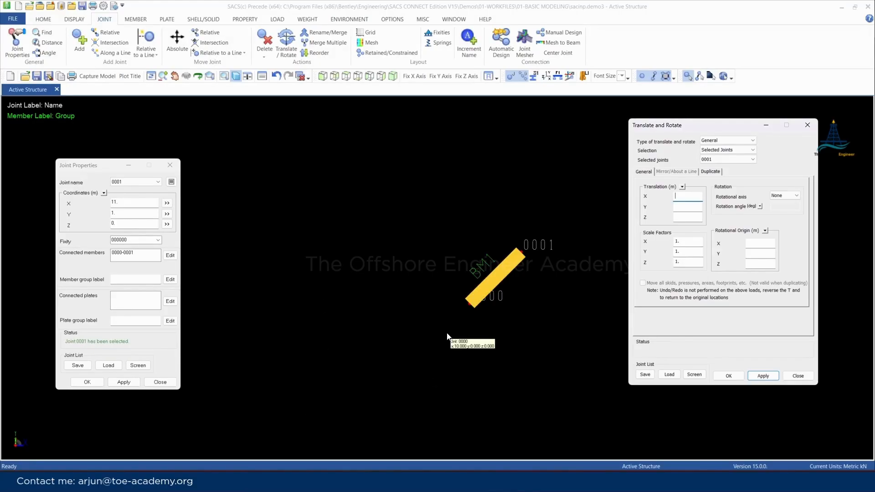
pyautogui.moveTo(427, 188); pyautogui.dragTo(562, 361)
pyautogui.click(784, 196)
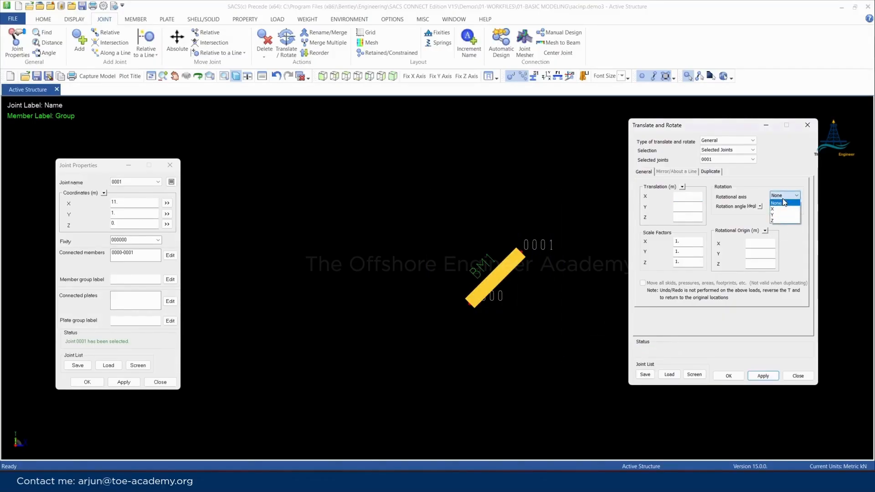
pyautogui.click(775, 221)
pyautogui.click(779, 209)
pyautogui.write('45')
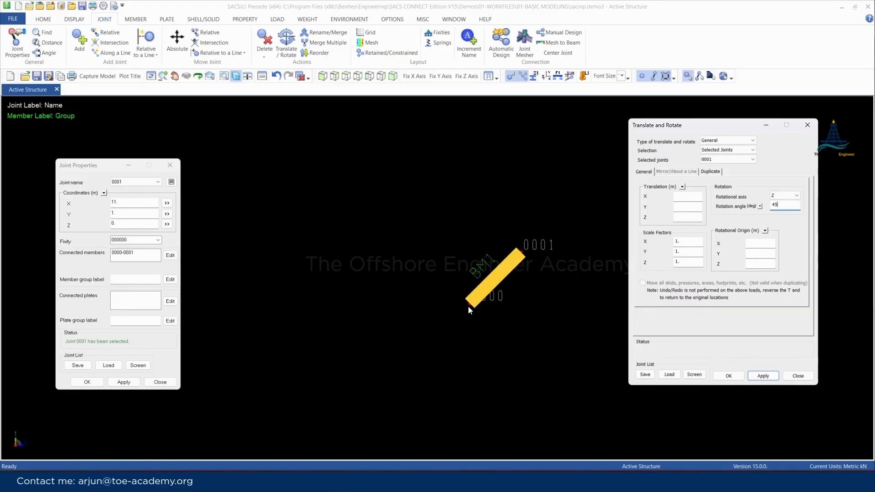
# Set the rotational origin X to 10 m, matching joint 0000, and apply the 45-degree rotation about Z to the member
pyautogui.click(72, 163)
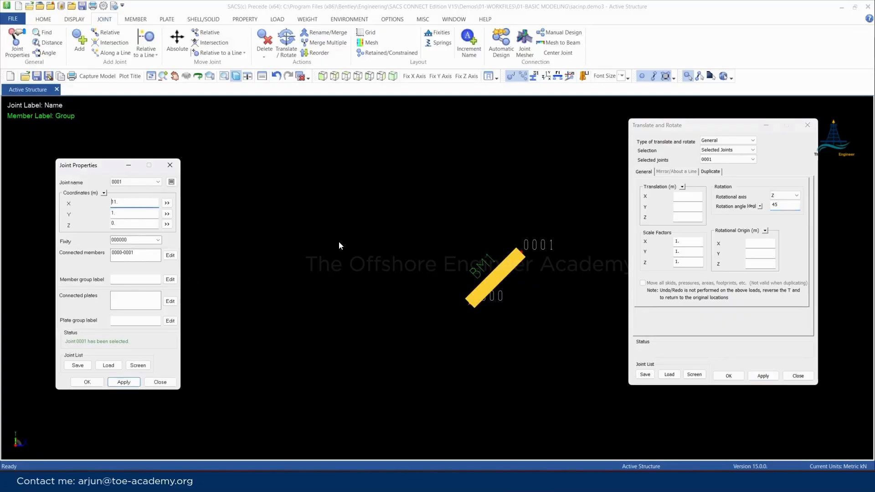
pyautogui.click(470, 304)
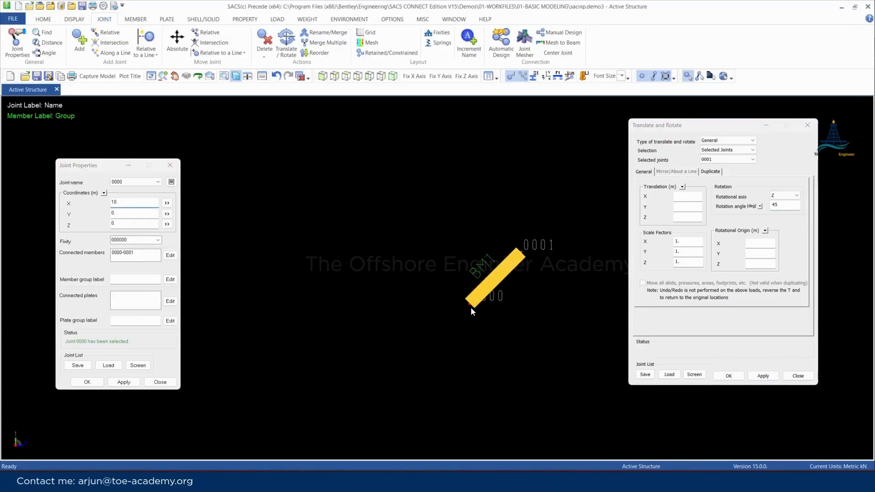
pyautogui.click(767, 240)
pyautogui.write('10')
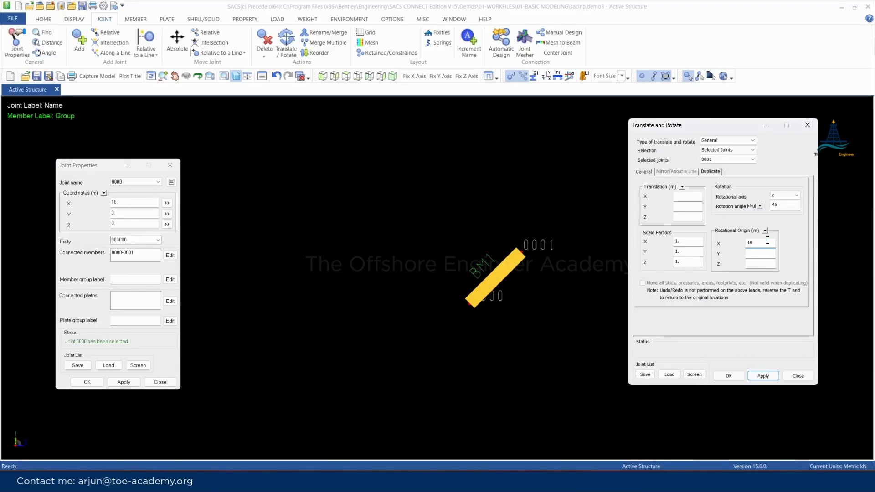
pyautogui.click(762, 375)
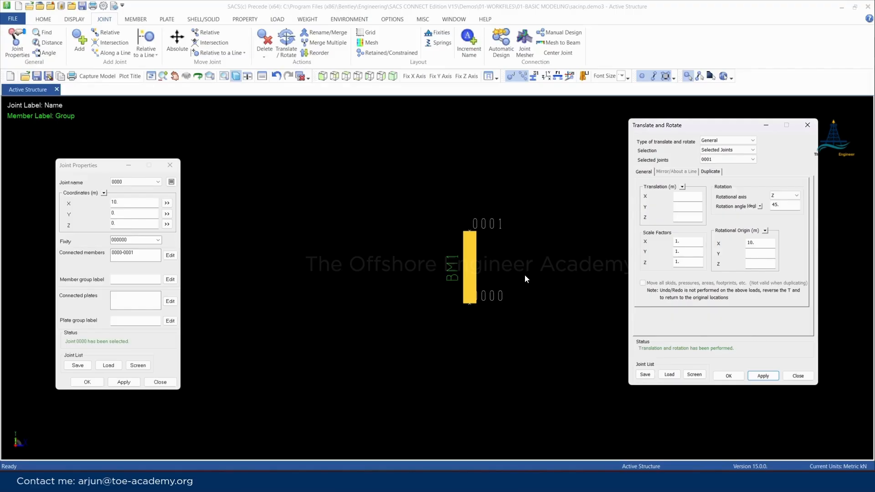
# Add a joint at the absolute origin, leaving its X, Y and Z coordinates blank
pyautogui.click(346, 76)
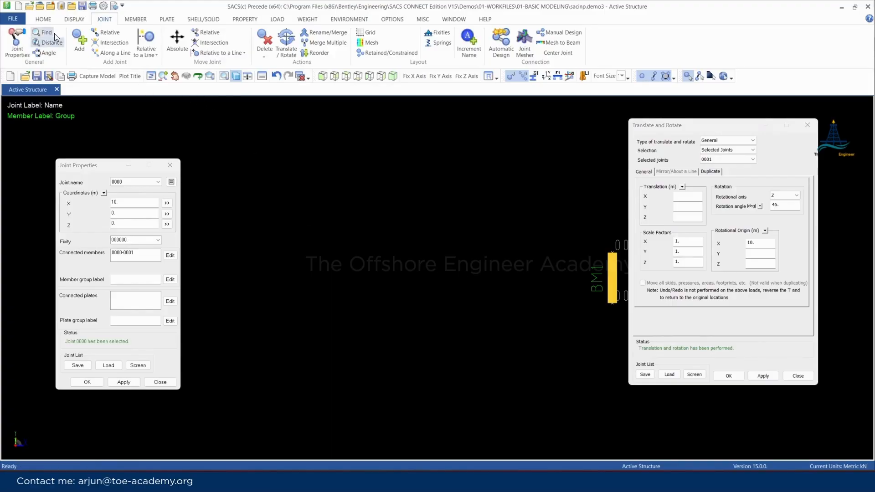
pyautogui.click(79, 38)
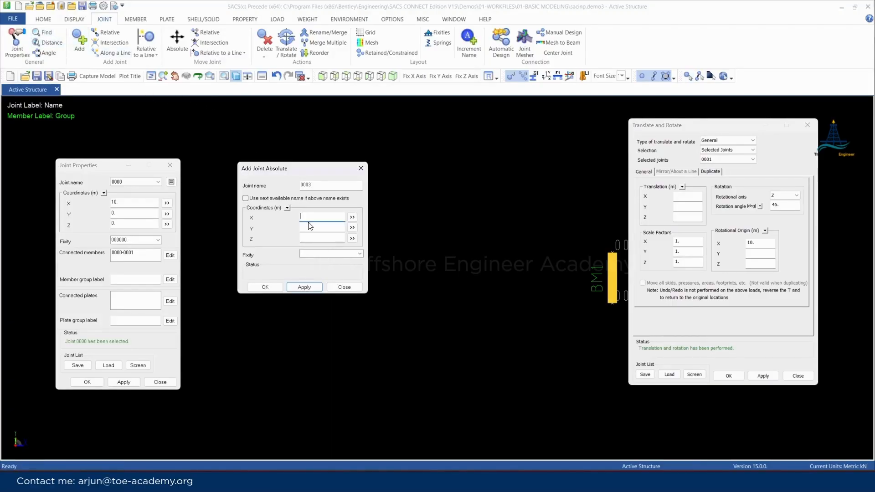
pyautogui.click(304, 287)
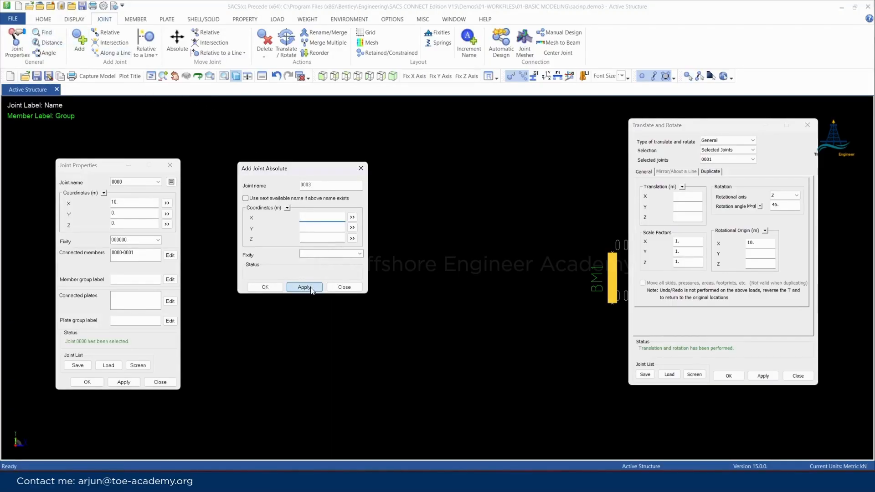
pyautogui.click(344, 287)
pyautogui.scroll(1, 437, 281)
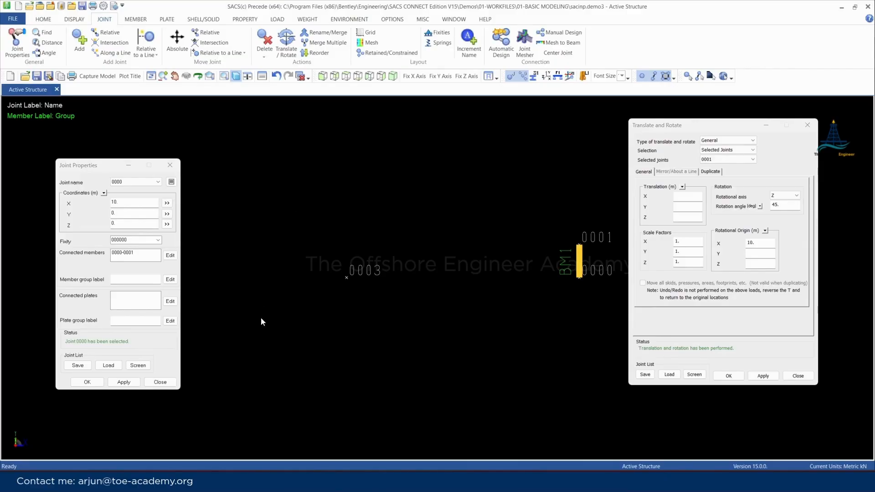
# Close the joint properties and add a relative joint offset -2 m in X and -2 m in Y from joint 0003
pyautogui.click(170, 165)
pyautogui.click(106, 32)
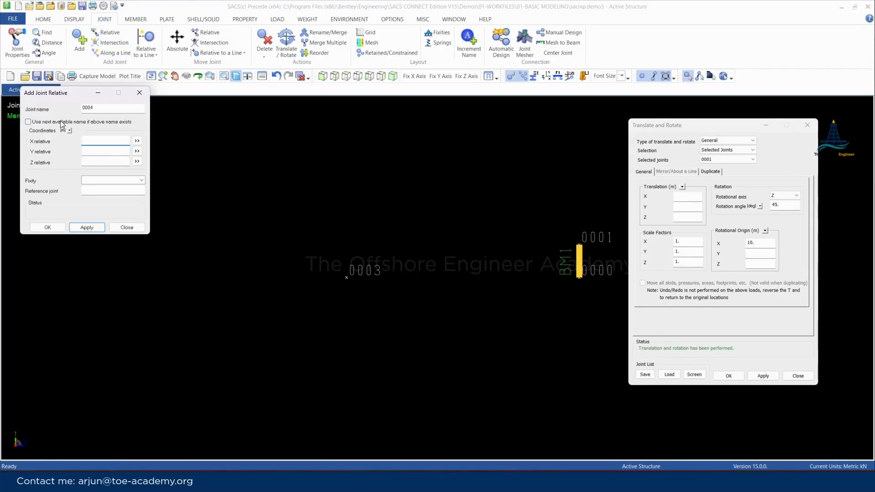
pyautogui.moveTo(51, 101); pyautogui.dragTo(82, 202)
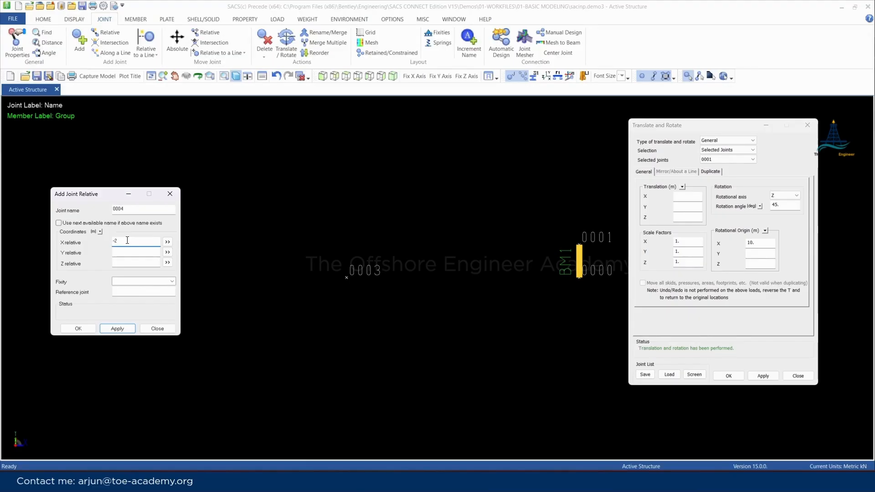
pyautogui.press('Tab')
pyautogui.press('Tab')
pyautogui.write('-')
pyautogui.press('Return')
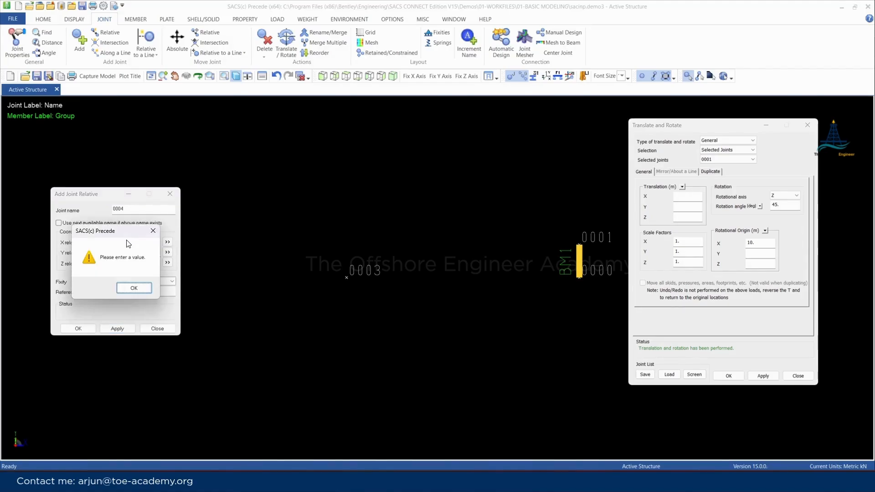
pyautogui.click(134, 288)
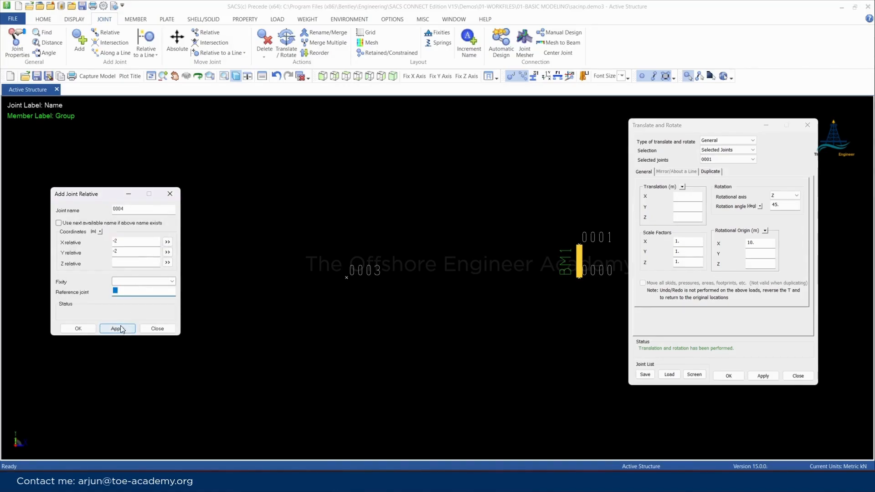
pyautogui.click(346, 277)
pyautogui.click(117, 329)
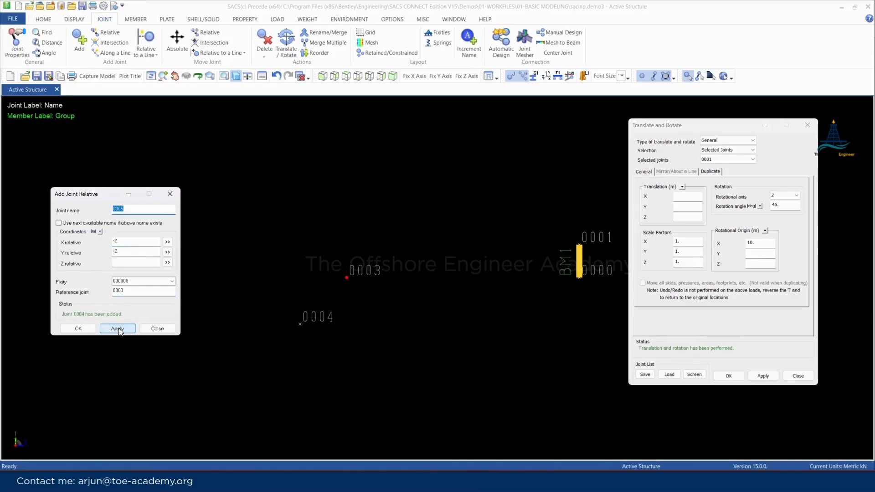
# Add three more joints relative to joint 0003 at X, Y offsets of (2, -2), (2, 2) and (-2, 2) m
pyautogui.moveTo(129, 241); pyautogui.dragTo(96, 258)
pyautogui.write('2')
pyautogui.press('Return')
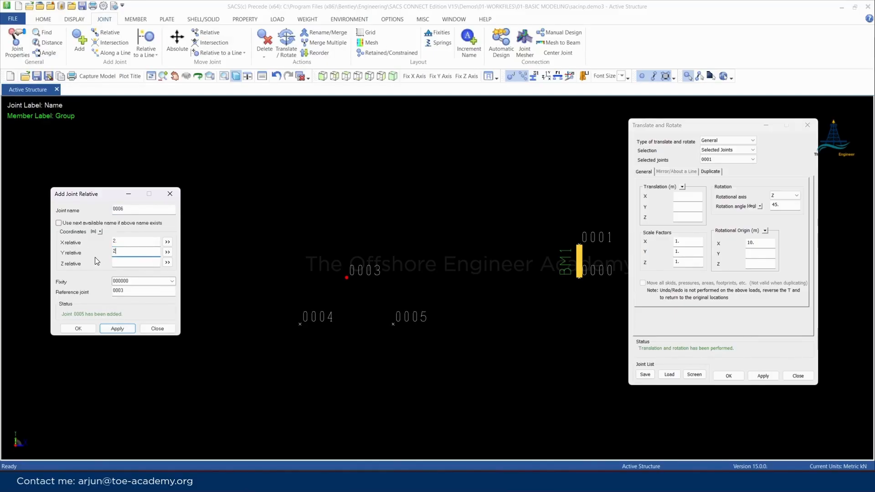
pyautogui.write('2')
pyautogui.press('Return')
pyautogui.moveTo(130, 242); pyautogui.dragTo(112, 243)
pyautogui.write('-')
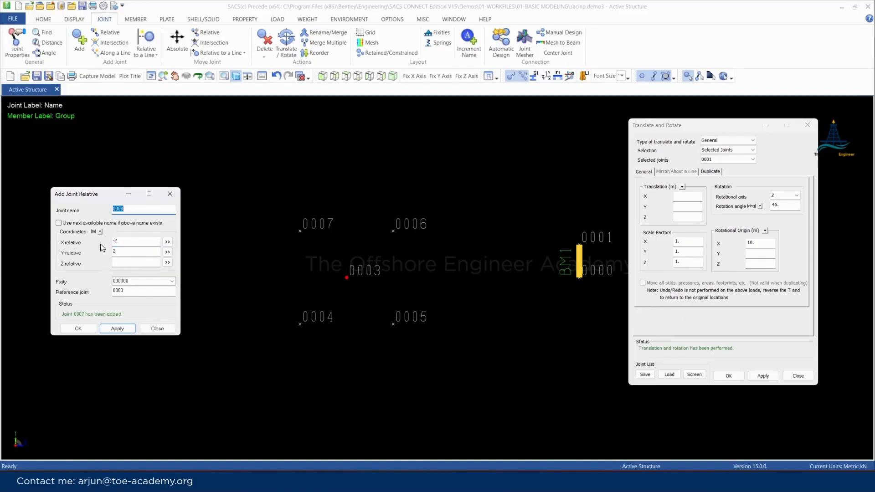
pyautogui.click(170, 194)
pyautogui.scroll(2, 433, 283)
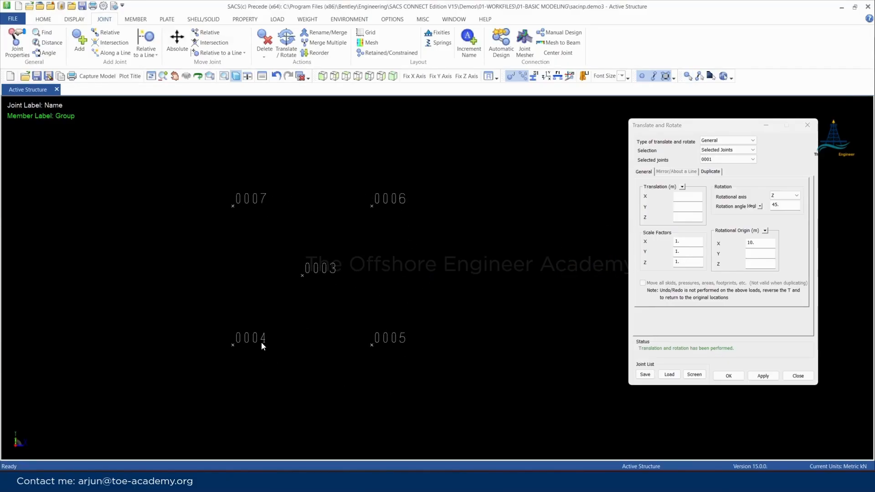
# Add BM1 members joining joints 0004, 0005, 0006 and 0007 into a closed square
pyautogui.click(135, 19)
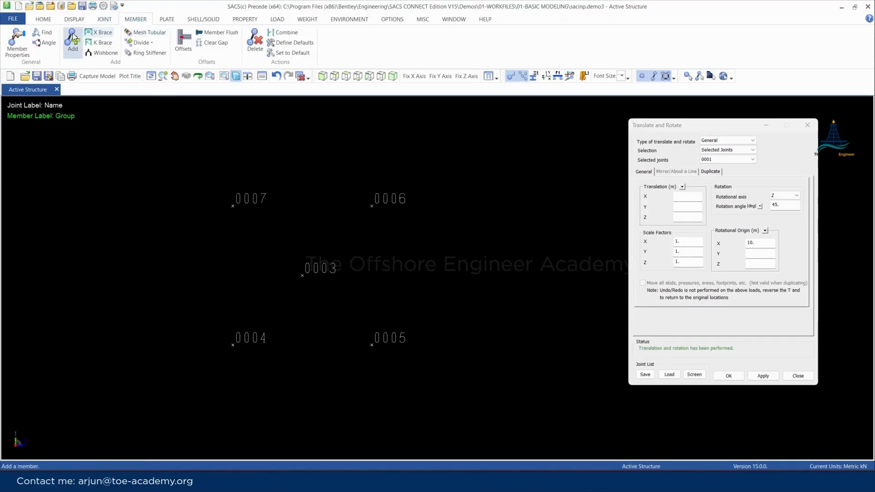
pyautogui.click(73, 40)
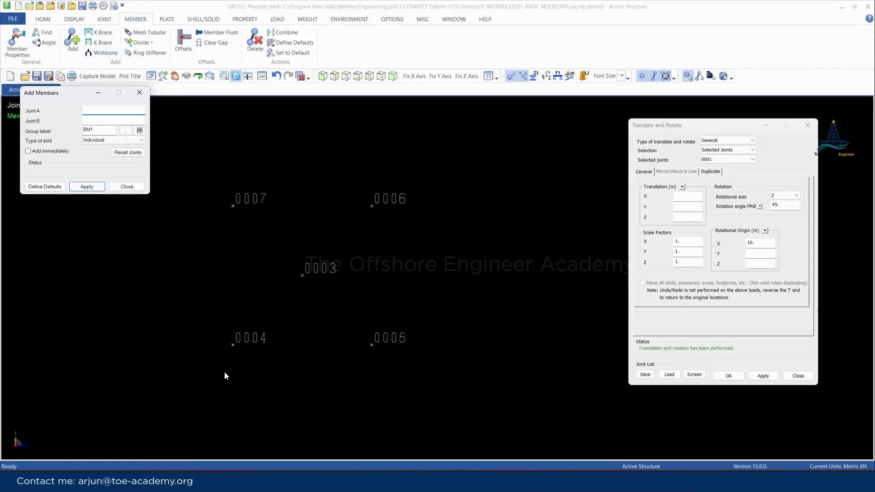
pyautogui.click(230, 352)
pyautogui.click(371, 350)
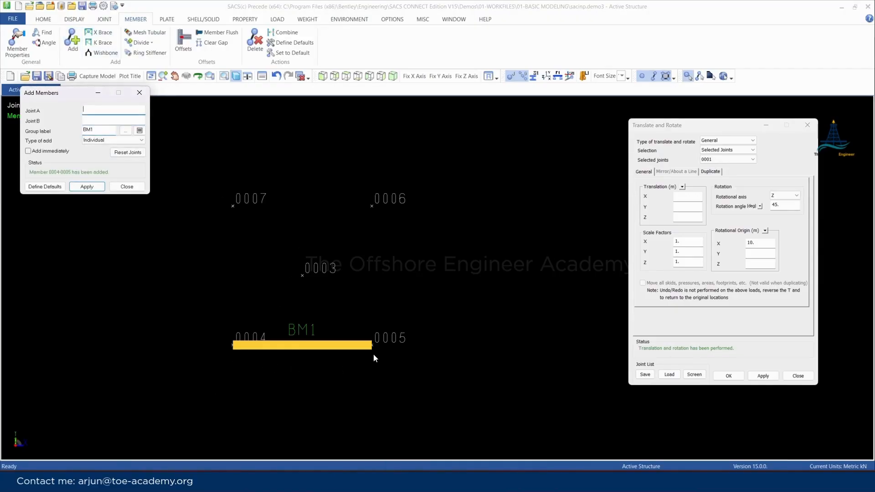
pyautogui.click(388, 247)
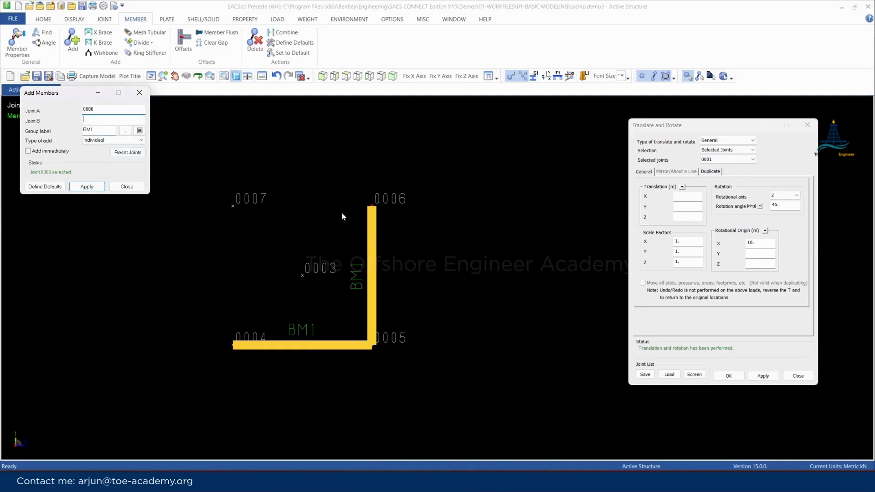
pyautogui.click(245, 213)
pyautogui.click(238, 338)
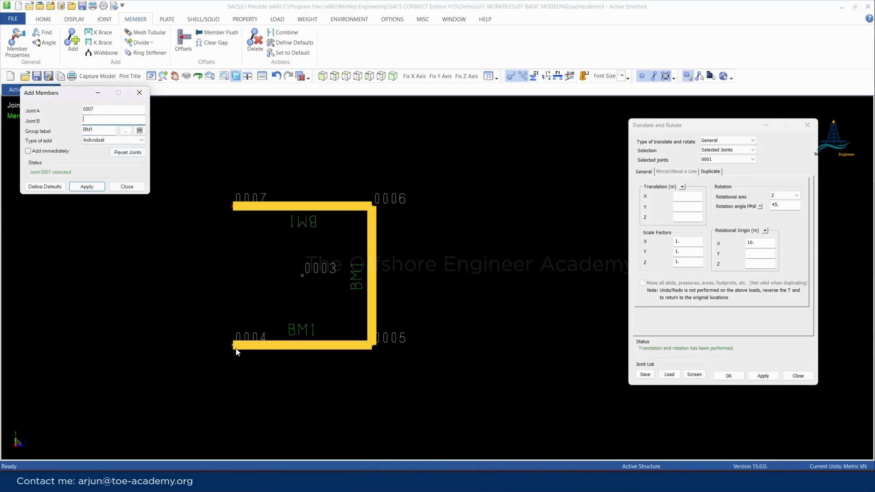
pyautogui.press('Return')
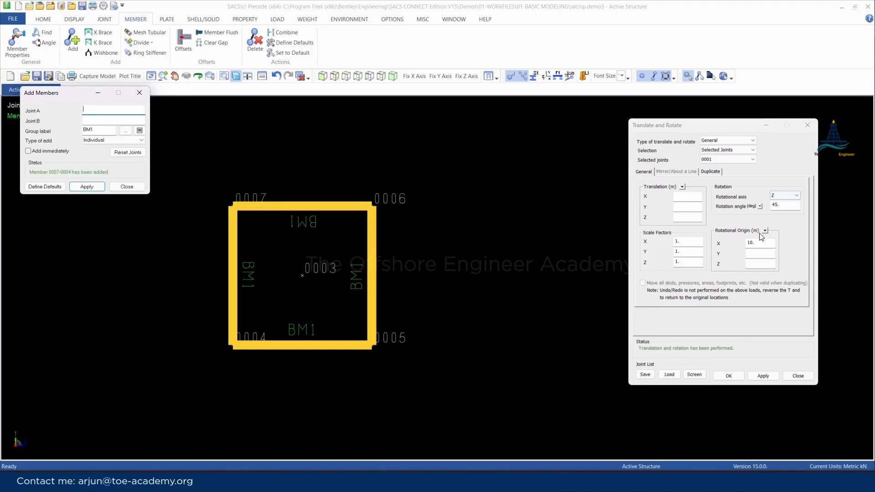
# Clear the rotational origin and rotation angle in Translate and Rotate, and set the rotational axis to None
pyautogui.moveTo(760, 242); pyautogui.dragTo(736, 242)
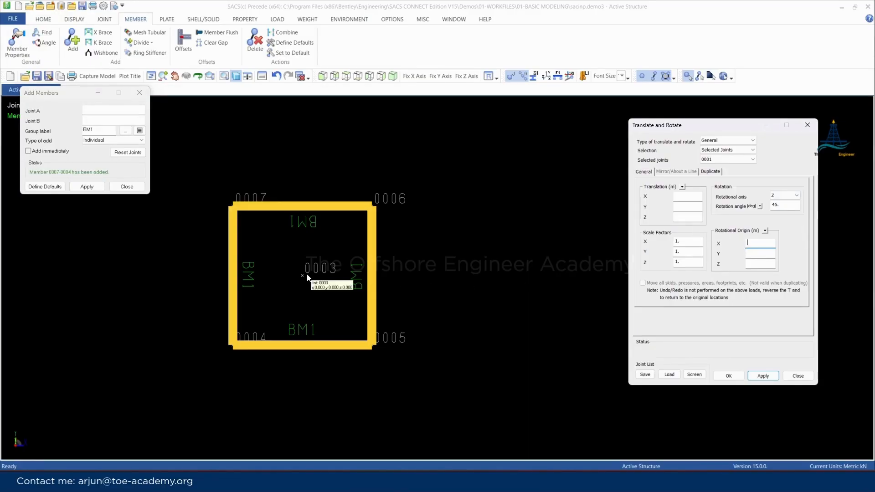
pyautogui.doubleClick(777, 205)
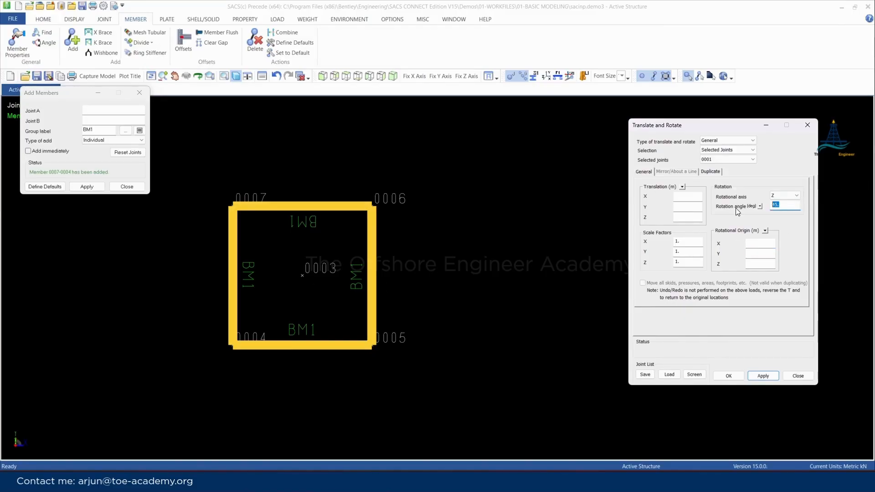
pyautogui.press('BackSpace')
pyautogui.click(782, 196)
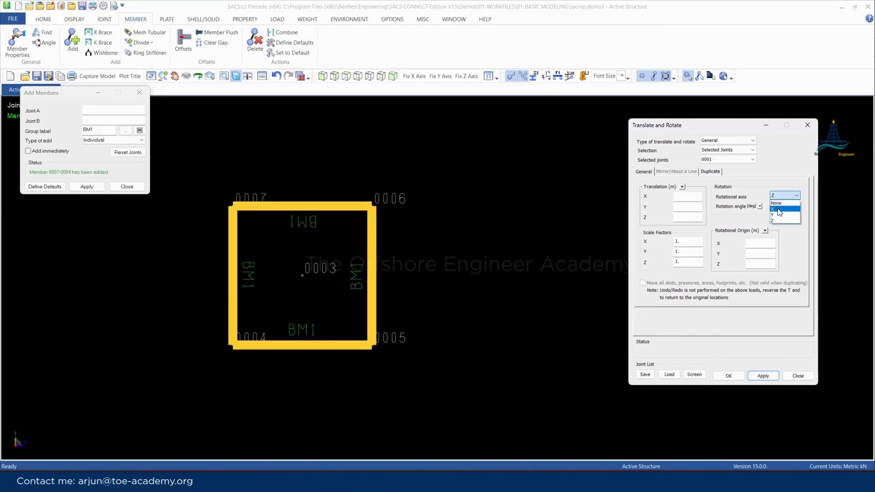
pyautogui.click(781, 203)
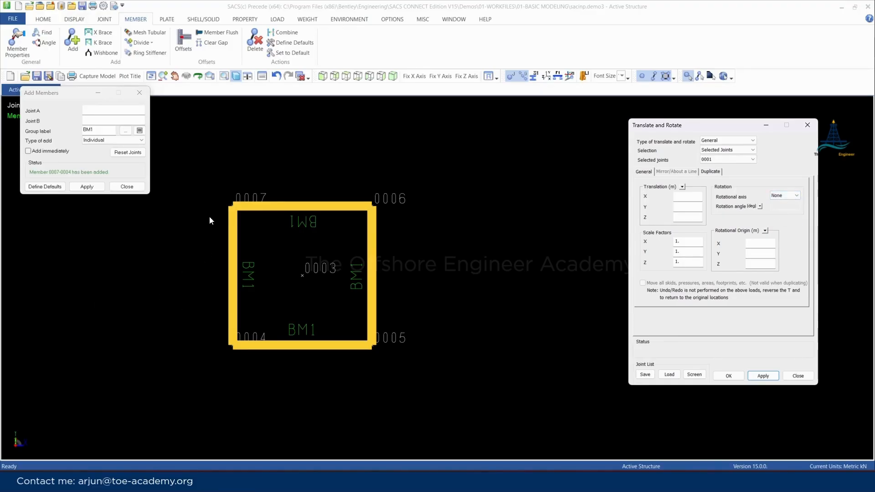
# Select the square's four corner joints and scale them by a factor of 2 in X and Y
pyautogui.click(231, 206)
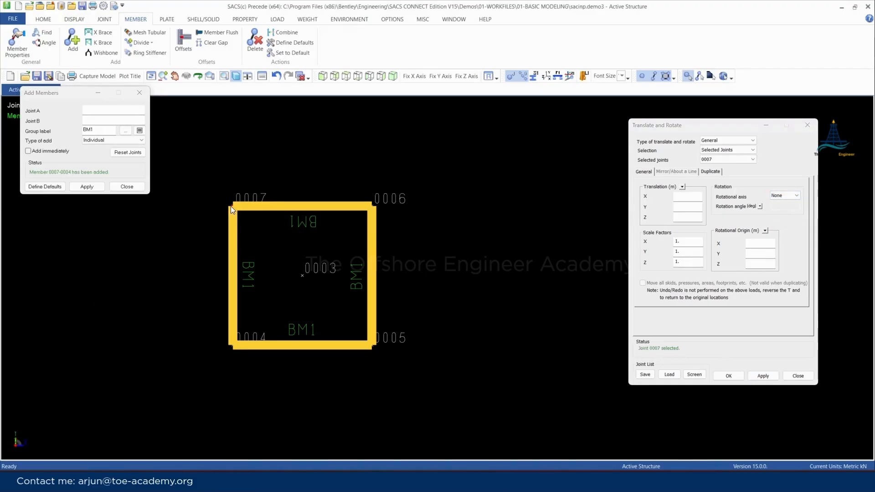
pyautogui.click(371, 206)
pyautogui.click(229, 348)
pyautogui.doubleClick(675, 242)
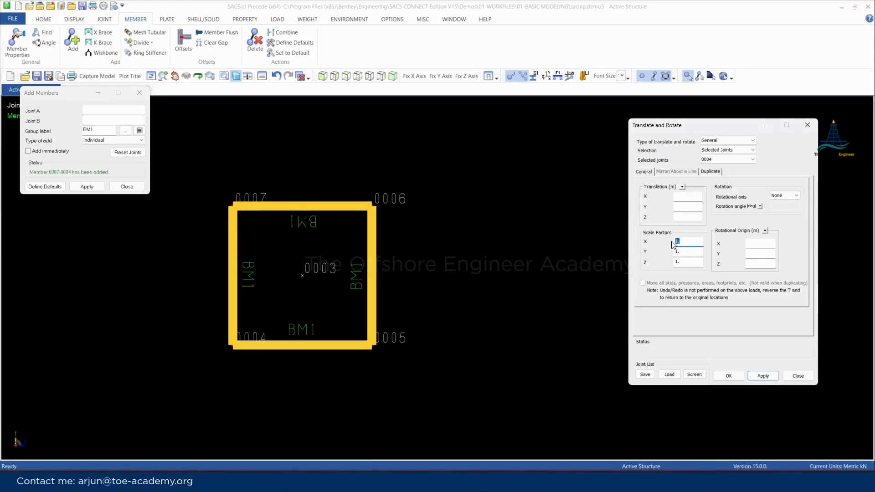
pyautogui.write('2')
pyautogui.press('Tab')
pyautogui.click(763, 376)
pyautogui.moveTo(271, 258)
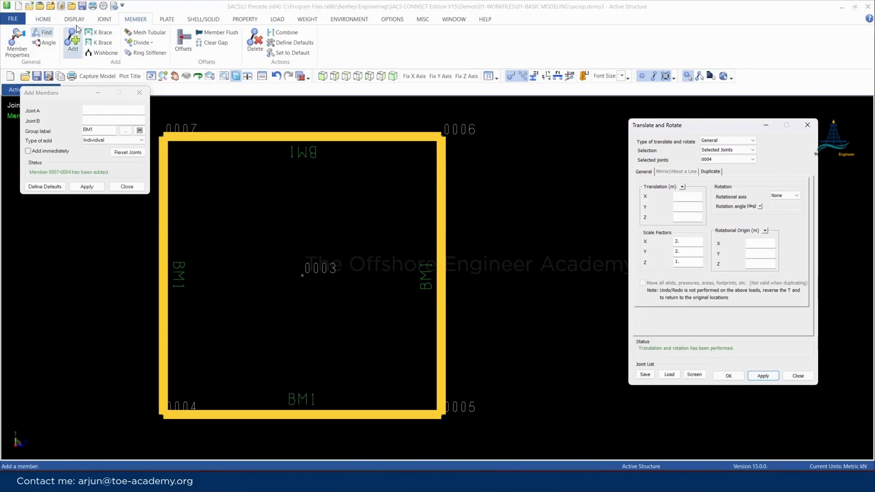
# Measure the distance between joints 0004 and 0005
pyautogui.click(101, 20)
pyautogui.click(48, 43)
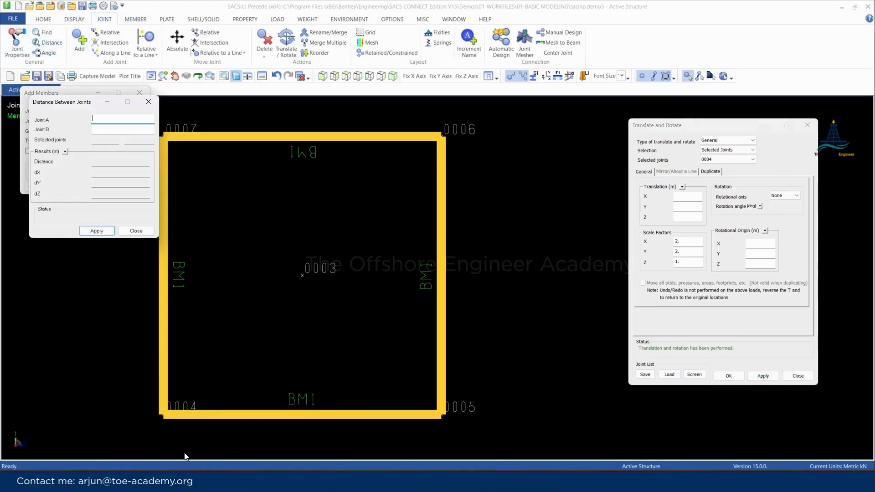
pyautogui.click(164, 417)
pyautogui.click(440, 416)
pyautogui.scroll(-2, 528, 356)
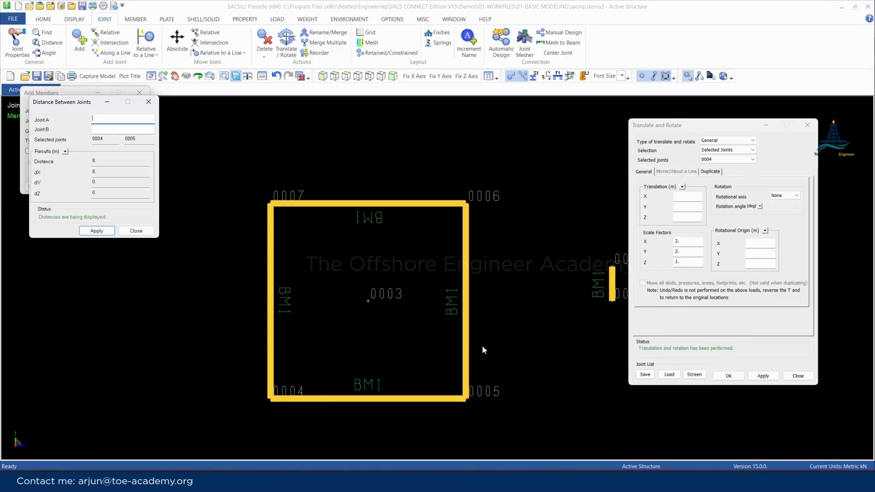
# Undo the square's scaling and reapply it with Duplicate existing joints enabled to create scaled copies of the corner joints
pyautogui.click(712, 172)
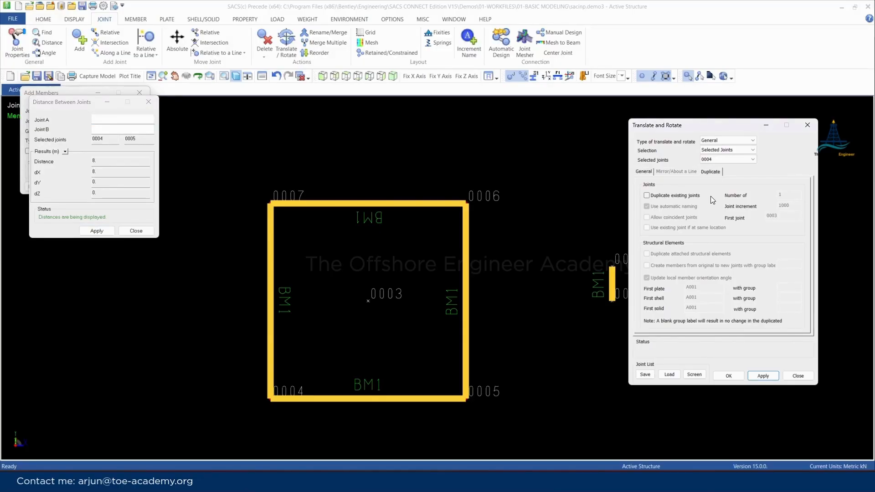
pyautogui.click(547, 289)
pyautogui.hotkey('ctrl', 'z')
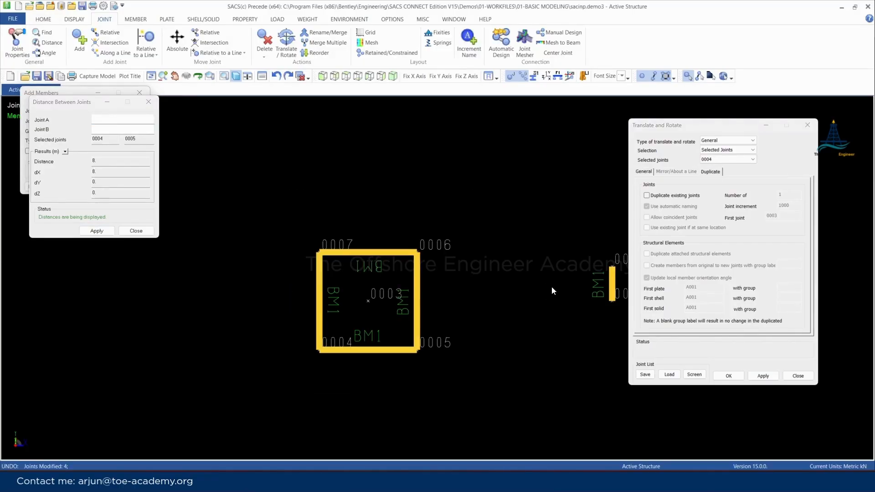
pyautogui.click(656, 198)
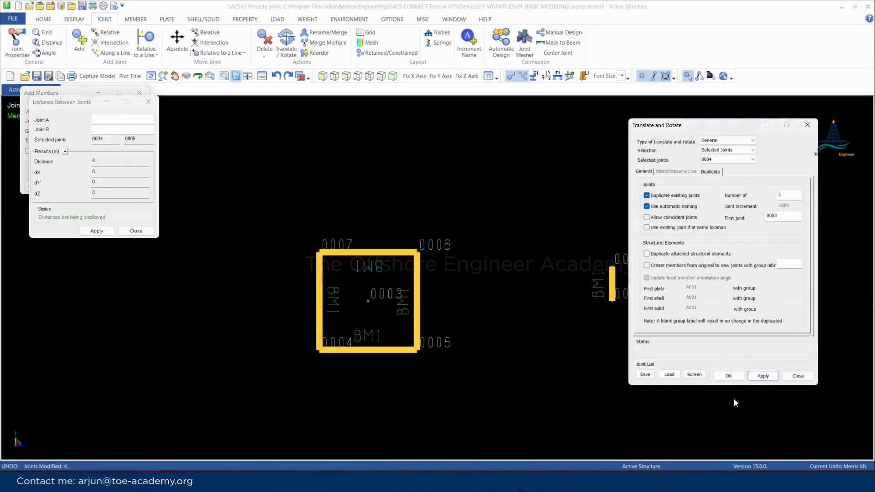
pyautogui.click(761, 377)
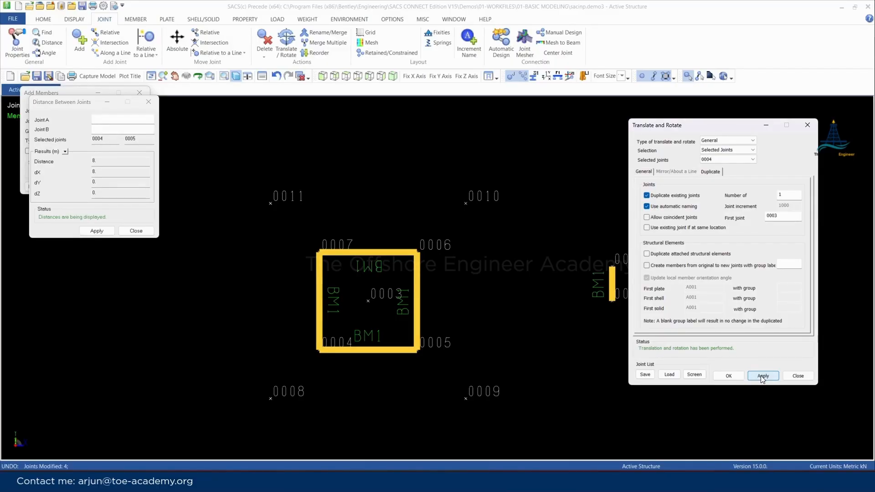
# Measure the distance between the duplicated joints 0011 and 0010, and close the distance dialog
pyautogui.click(54, 113)
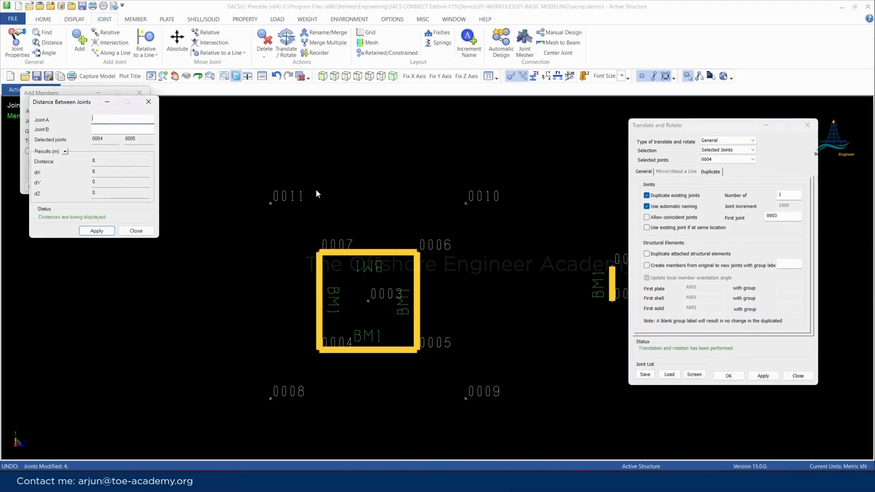
pyautogui.click(275, 201)
pyautogui.click(462, 205)
pyautogui.click(149, 102)
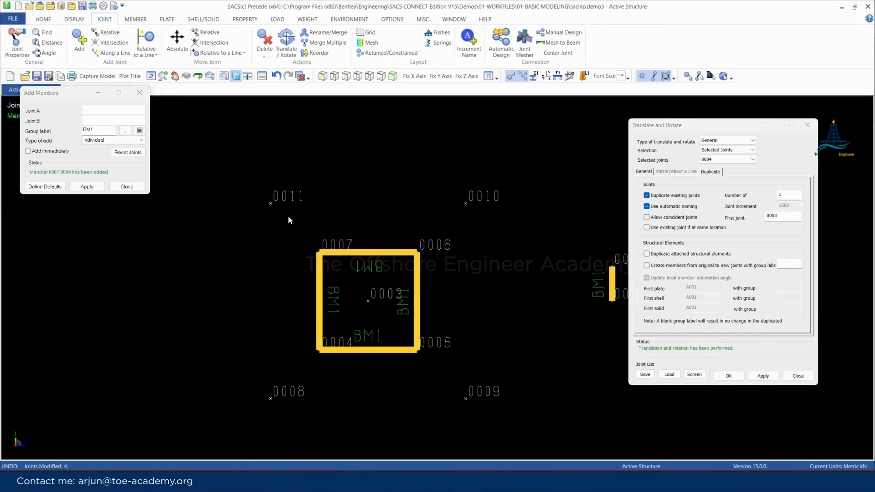
# Undo the scaled joint copies and reapply the scaling with Duplicate attached structural elements enabled
pyautogui.hotkey('ctrl', 'z')
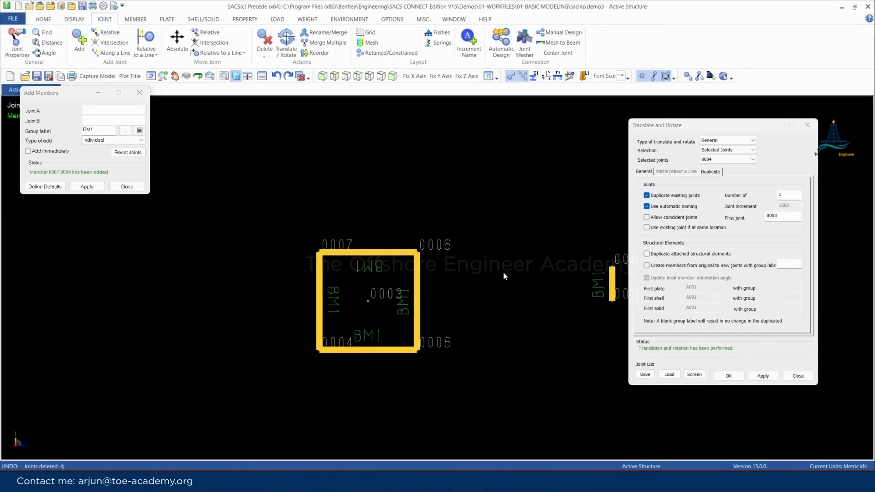
pyautogui.click(646, 254)
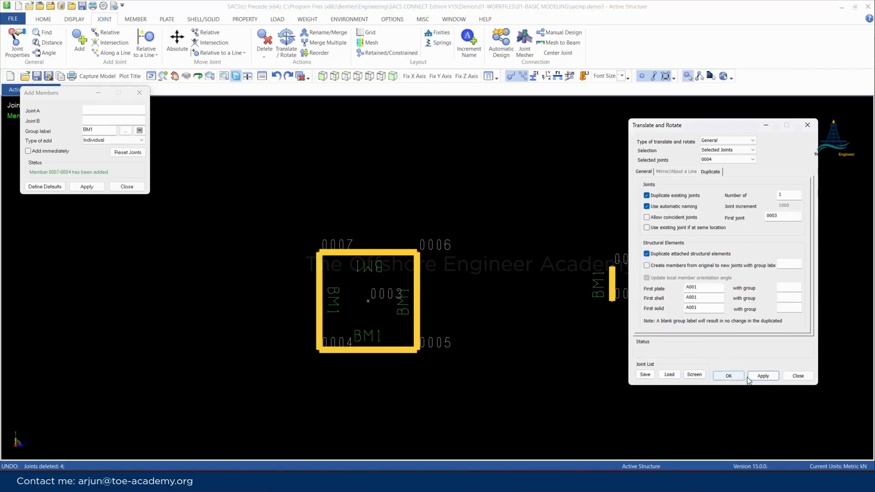
pyautogui.click(761, 376)
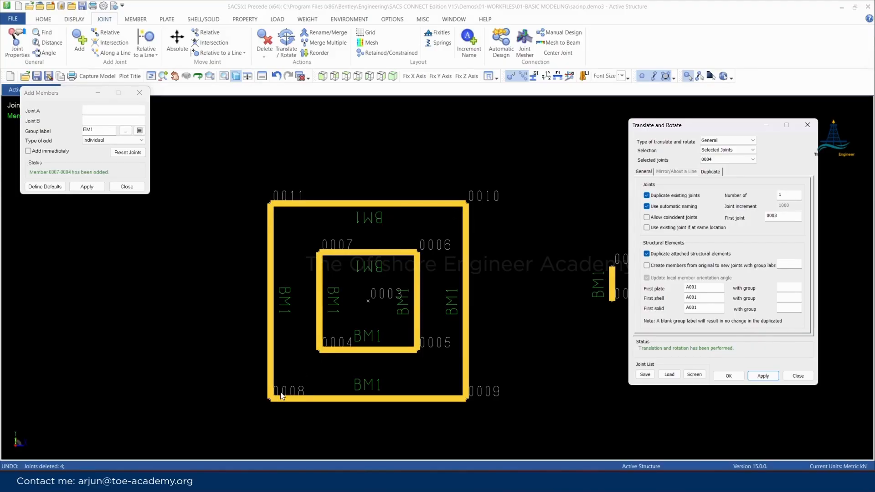
pyautogui.moveTo(263, 404)
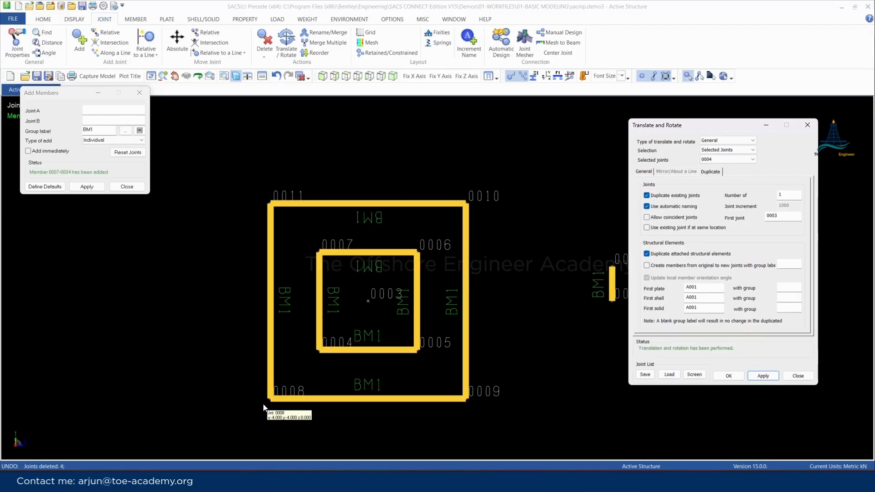
# Undo the scaled copy and reapply it with members created from original to new joints using group label BM1
pyautogui.hotkey('ctrl', 'z')
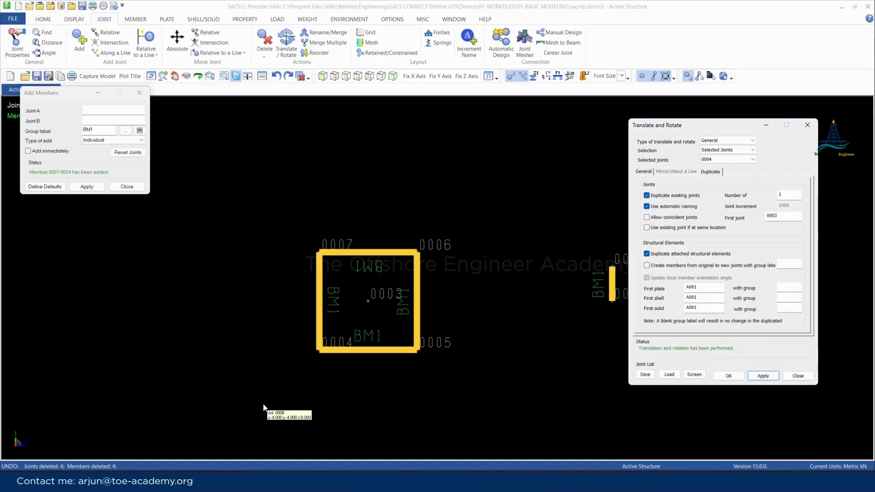
pyautogui.click(647, 266)
pyautogui.click(792, 264)
pyautogui.write('BM1')
pyautogui.click(761, 376)
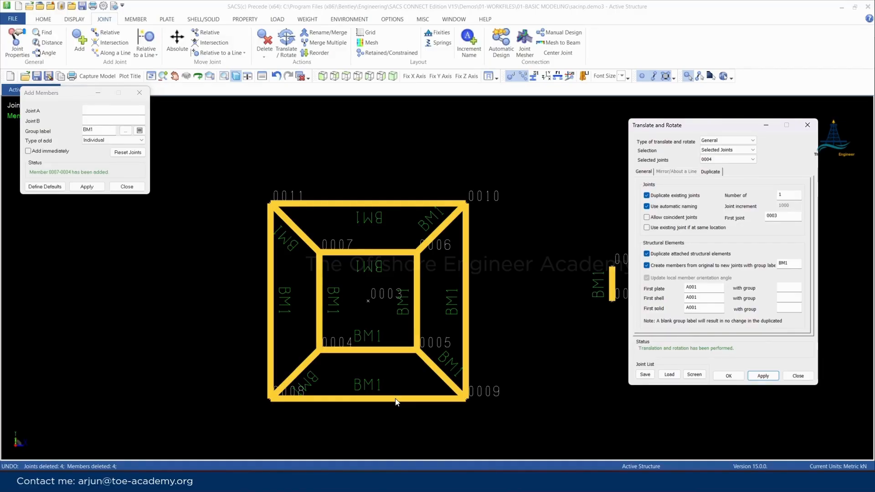
# Set the number of duplicates to 2, apply the duplication to joint 0001, and undo that duplication
pyautogui.click(575, 278)
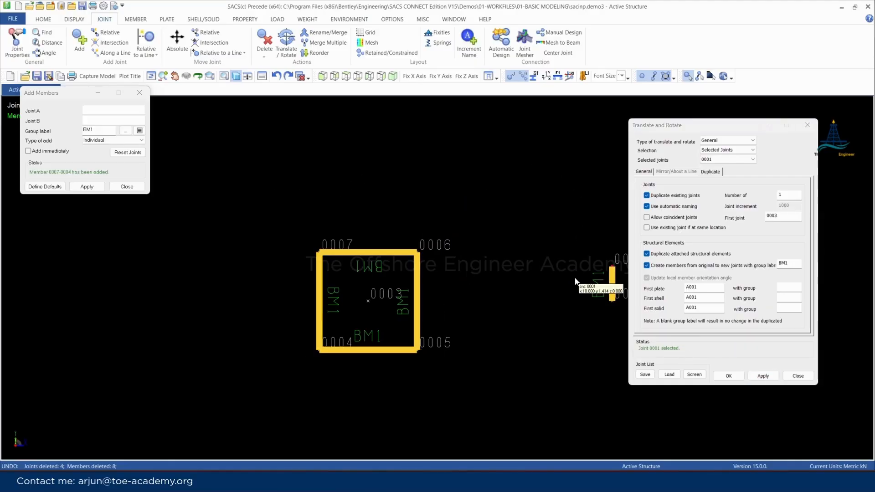
pyautogui.doubleClick(780, 195)
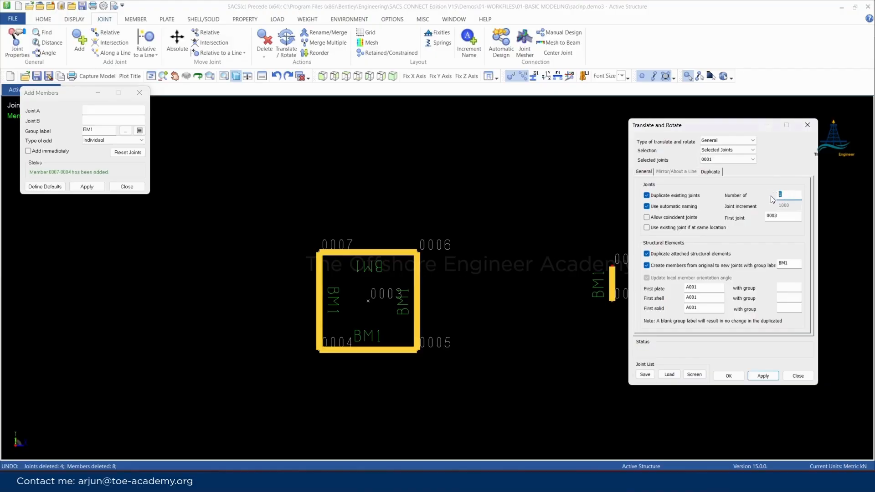
pyautogui.write('2')
pyautogui.click(762, 377)
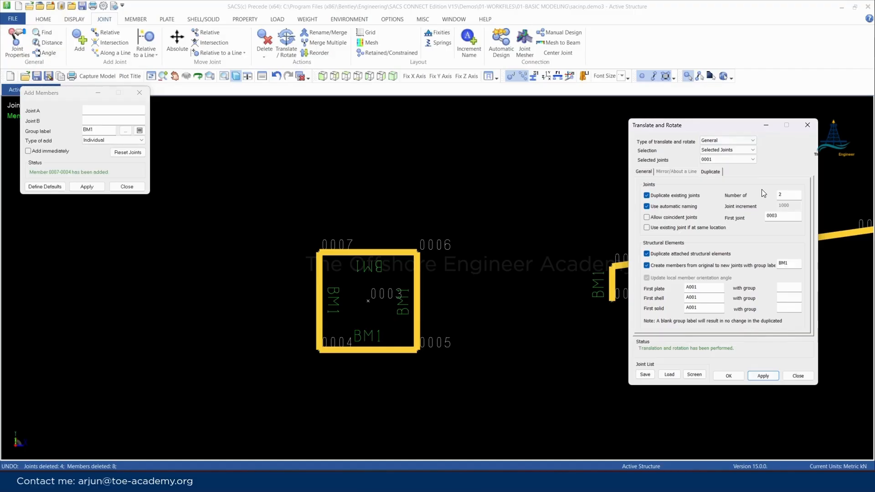
pyautogui.hotkey('ctrl', 'z')
# Select the inner square's corner joints, create two scaled copies with connecting BM1 members, and close the Translate and Rotate and Add Members dialogs
pyautogui.moveTo(248, 187); pyautogui.dragTo(459, 422)
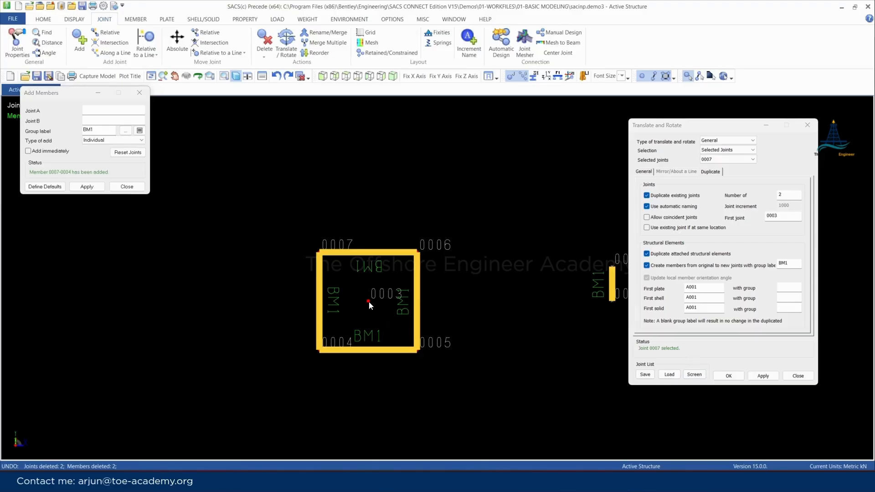
pyautogui.click(764, 375)
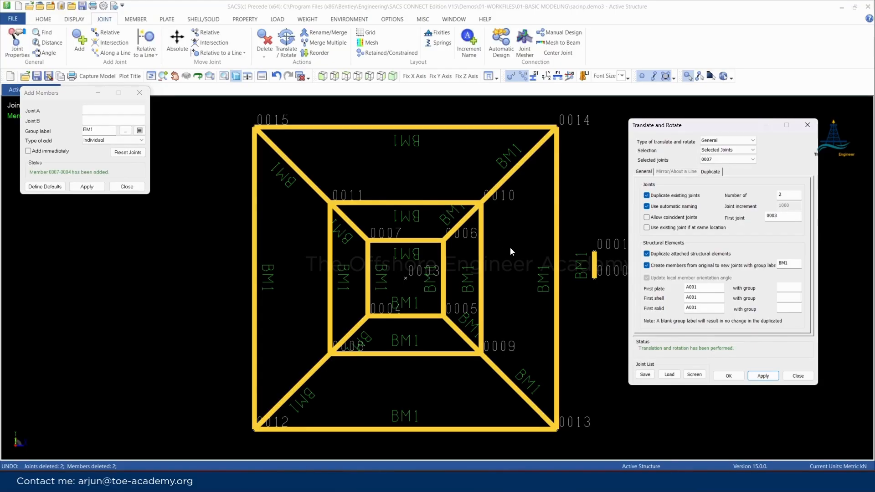
pyautogui.scroll(-2, 379, 244)
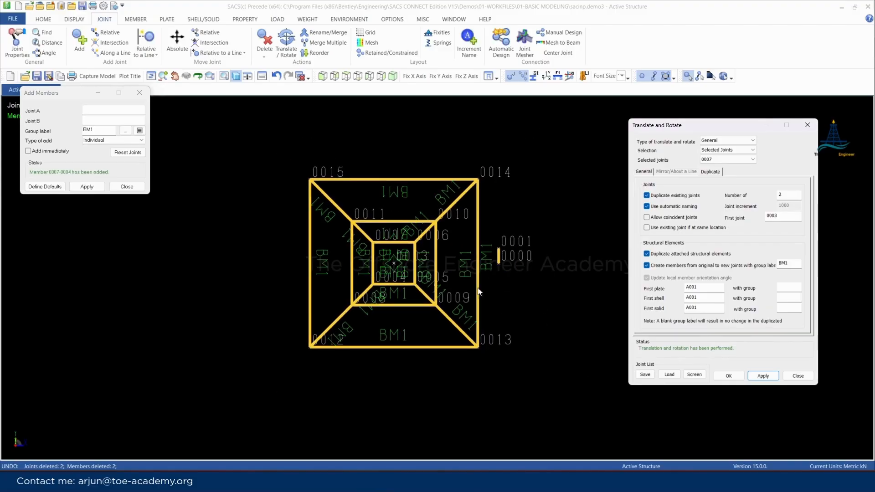
pyautogui.click(796, 377)
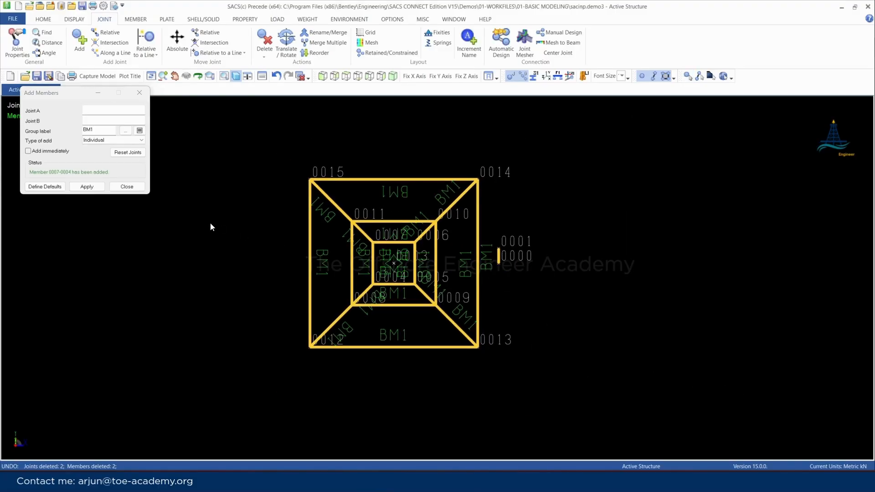
pyautogui.scroll(-1, 184, 266)
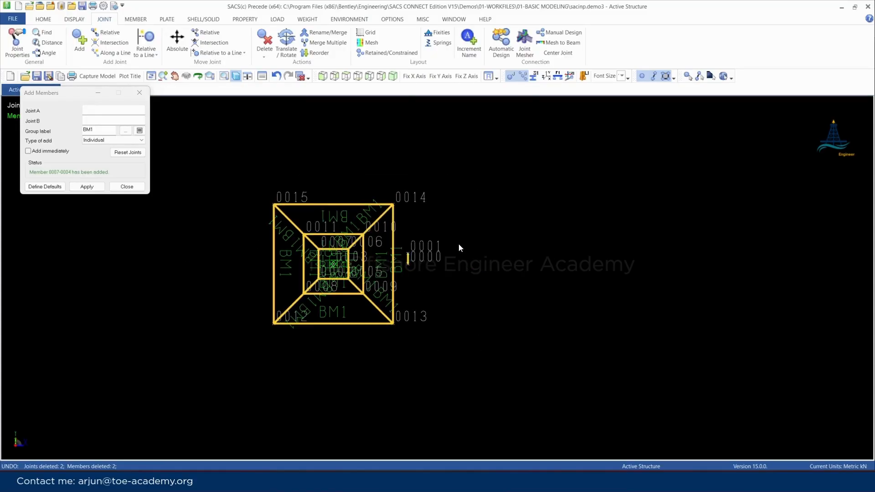
pyautogui.click(139, 92)
# Add an absolute joint at X 30 m, leaving Y and Z blank, and close the dialog
pyautogui.click(80, 42)
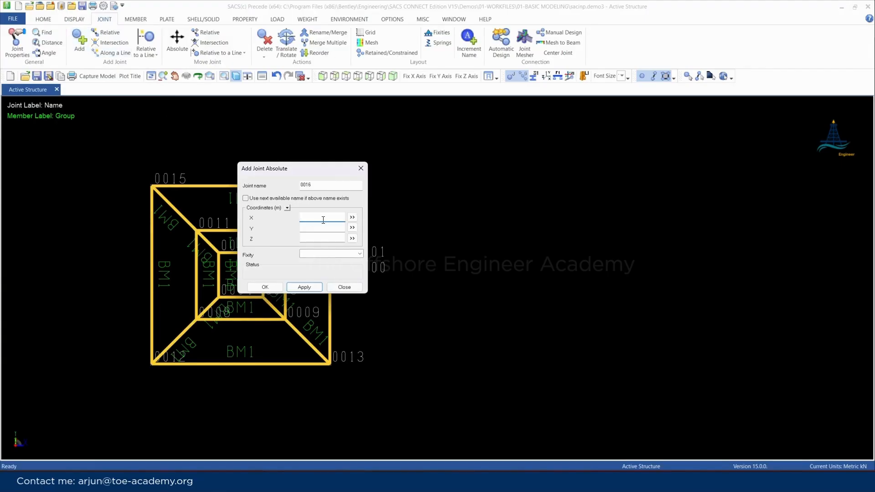
pyautogui.write('30')
pyautogui.press('Return')
pyautogui.click(361, 168)
pyautogui.scroll(-2, 301, 212)
pyautogui.scroll(3, 447, 278)
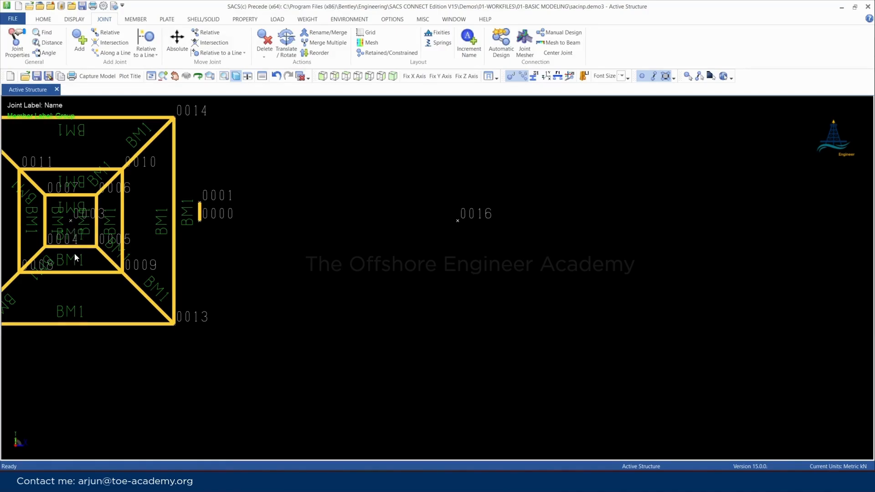
# Add a joint relative to joint 0016 with a Y offset of -4 m, undoing the mistaken joint placed without an offset
pyautogui.click(107, 35)
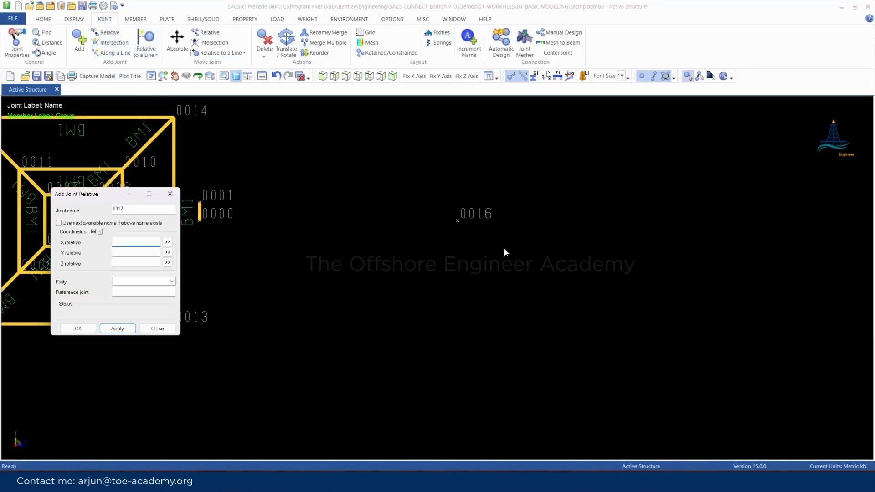
pyautogui.click(457, 220)
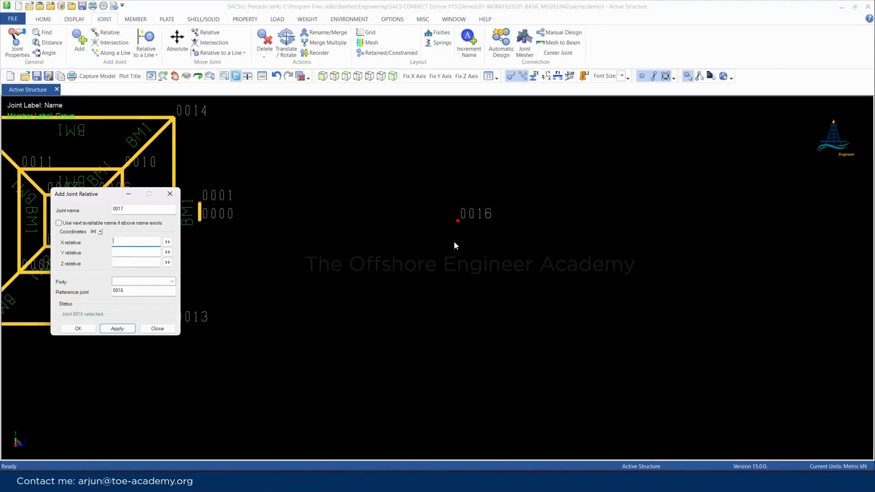
pyautogui.click(138, 252)
pyautogui.press('Return')
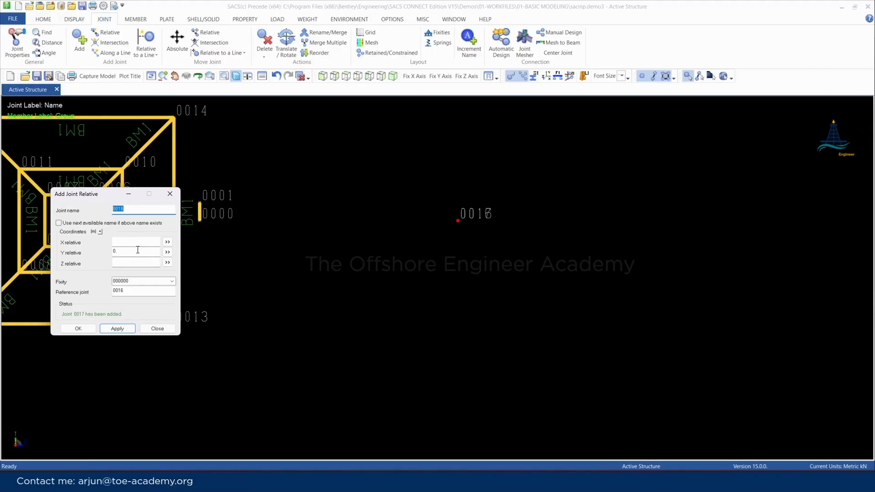
pyautogui.hotkey('ctrl', 'z')
pyautogui.moveTo(135, 250); pyautogui.dragTo(83, 250)
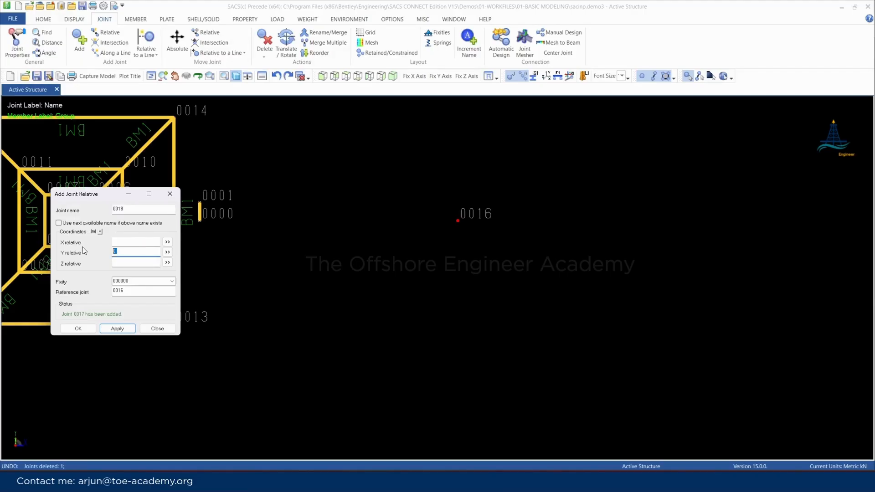
pyautogui.write('-4.')
pyautogui.press('Return')
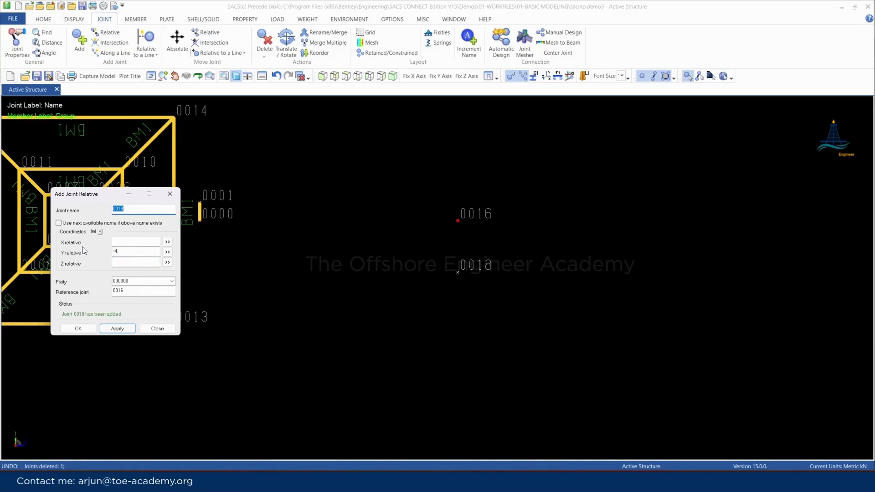
# Add two more joints relative to joint 0016, one at X 4 m and Y -4 m, the other at X 4 m with Y blank
pyautogui.click(127, 242)
pyautogui.write('7')
pyautogui.press('BackSpace')
pyautogui.write('4.')
pyautogui.press('Return')
pyautogui.doubleClick(129, 252)
pyautogui.press('BackSpace')
pyautogui.press('Return')
# Add BM1 members from joint 0018 to 0019 and from joint 0019 to 0020
pyautogui.scroll(1, 518, 235)
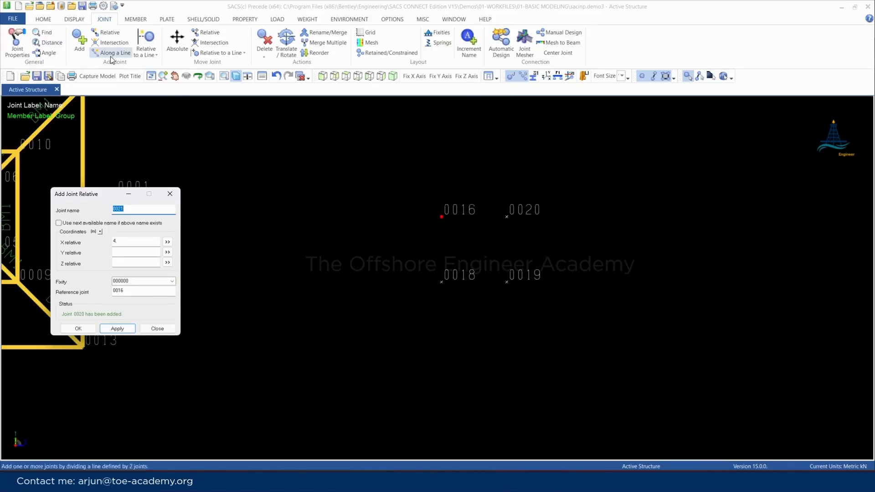
pyautogui.click(134, 20)
pyautogui.click(81, 49)
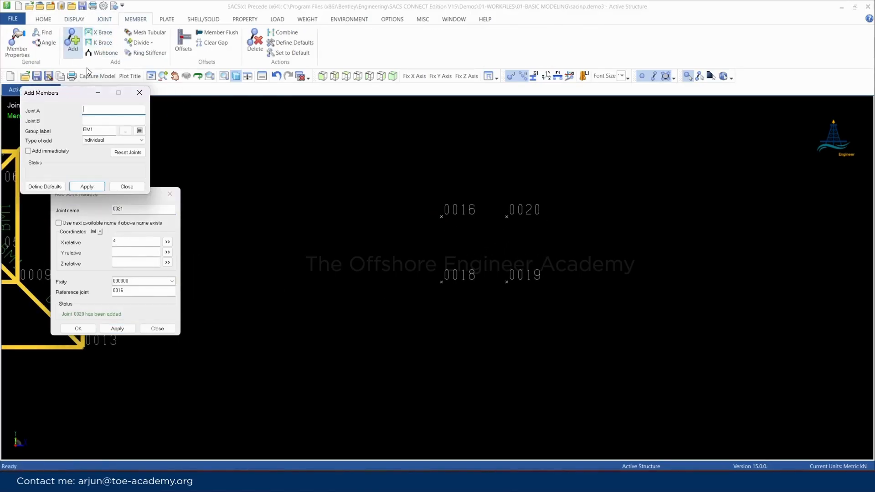
pyautogui.click(442, 282)
pyautogui.click(508, 281)
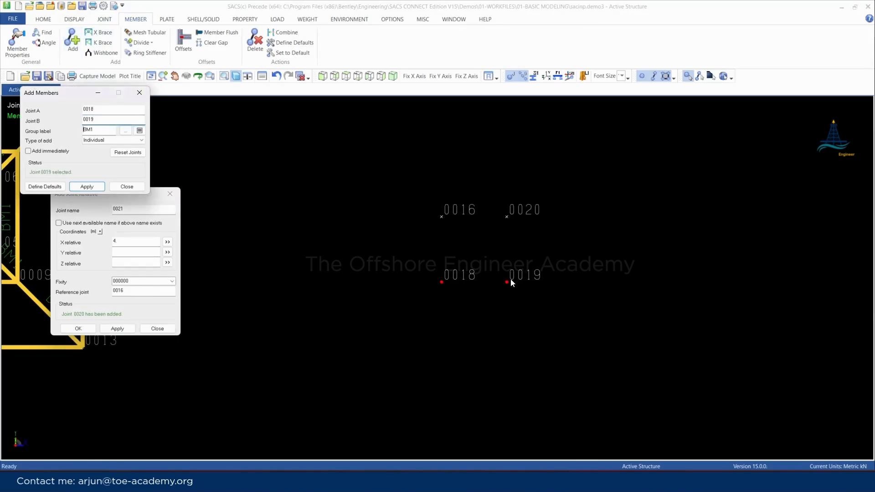
pyautogui.press('Return')
pyautogui.click(508, 282)
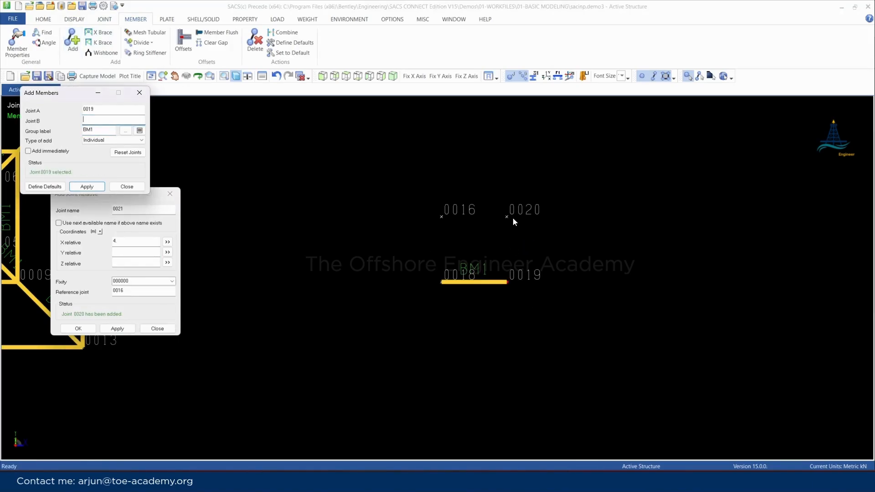
pyautogui.click(507, 217)
pyautogui.press('Return')
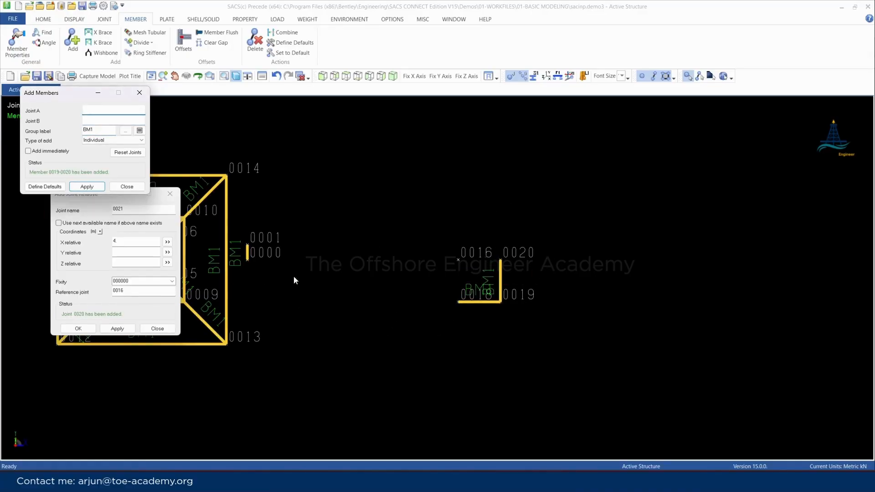
# Close the Add Members and Add Joint Relative dialogs
pyautogui.scroll(-2, 294, 276)
pyautogui.scroll(3, 222, 271)
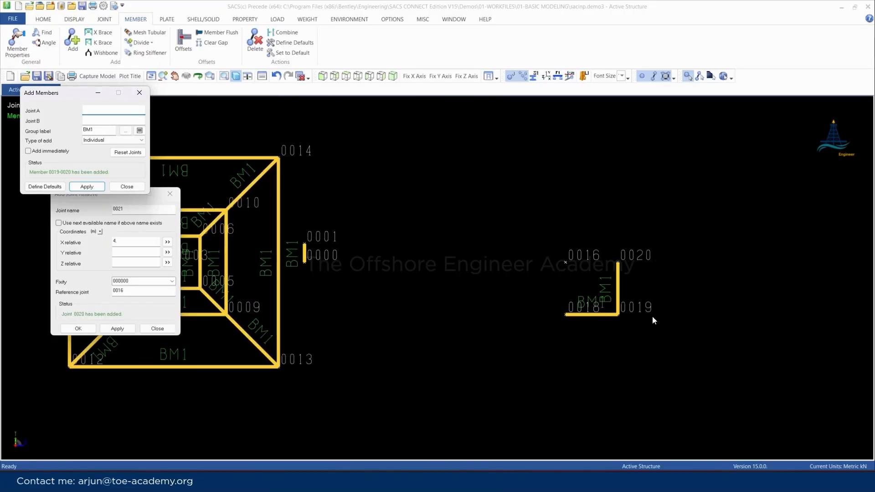
pyautogui.scroll(3, 649, 316)
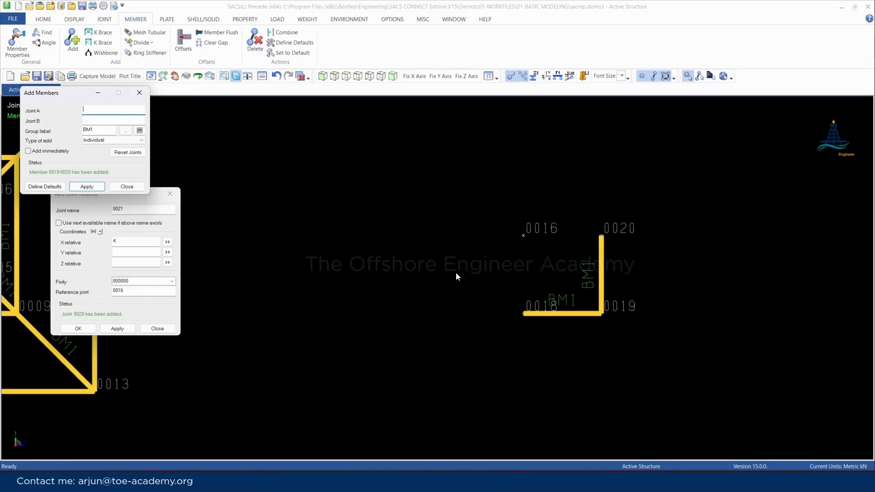
pyautogui.click(140, 92)
pyautogui.click(170, 194)
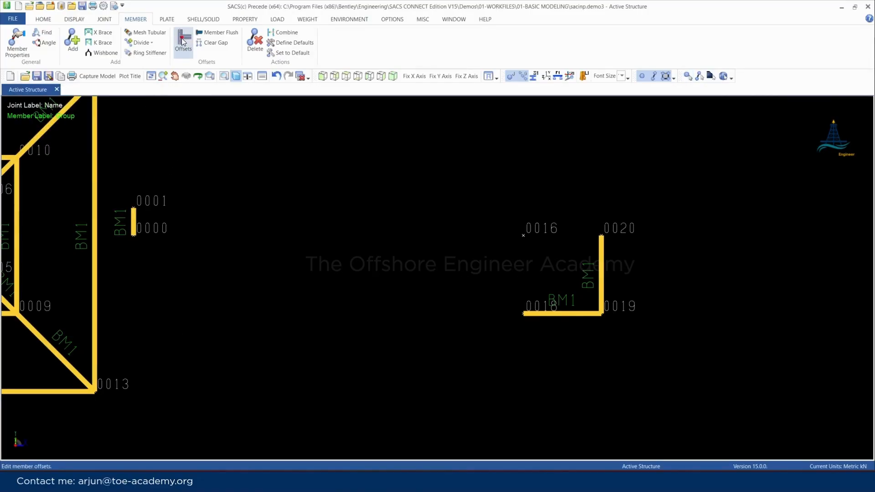
# Start a general Translate and Rotate for joints 0018, 0019 and 0020 with a 90-degree rotation about the Z axis
pyautogui.click(102, 20)
pyautogui.click(286, 44)
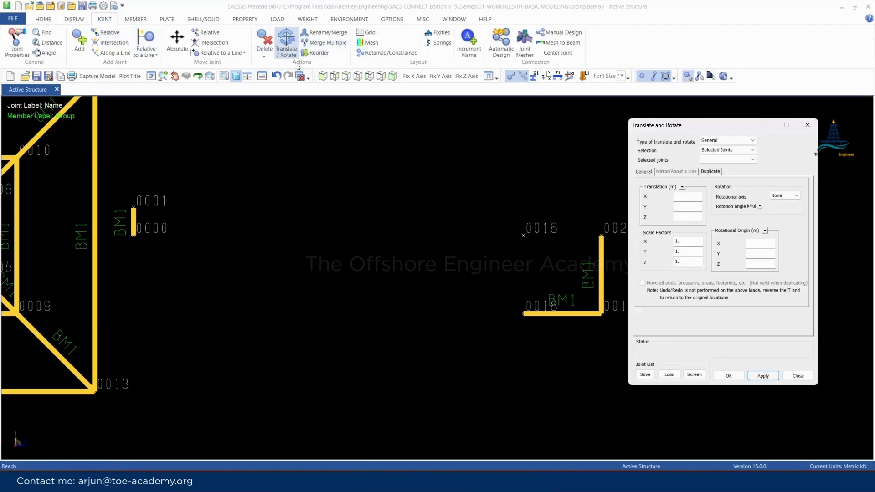
pyautogui.moveTo(701, 127); pyautogui.dragTo(158, 135)
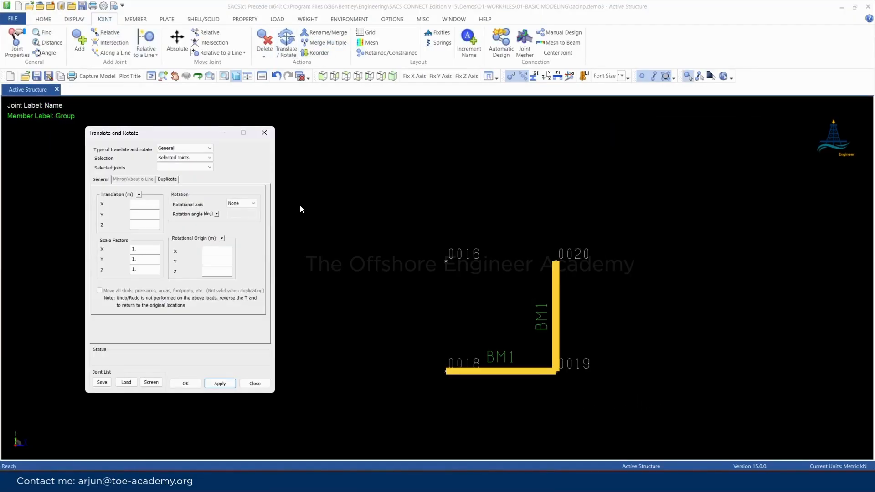
pyautogui.scroll(-2, 381, 362)
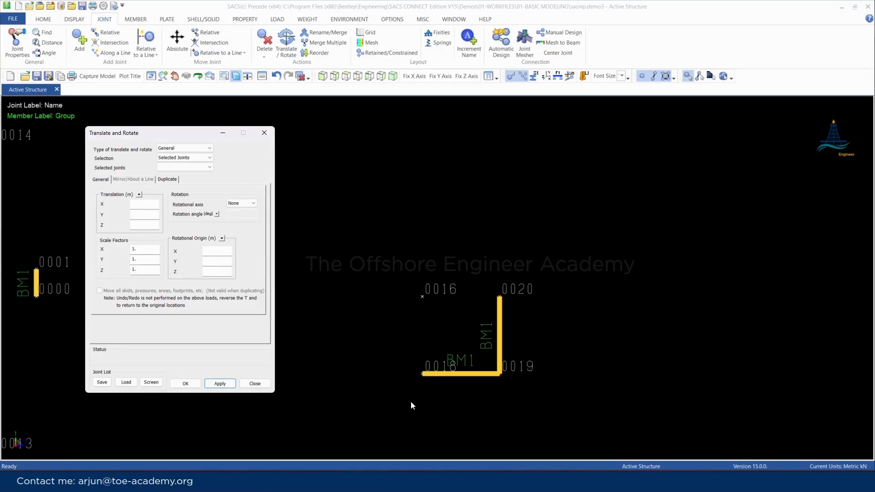
pyautogui.click(420, 375)
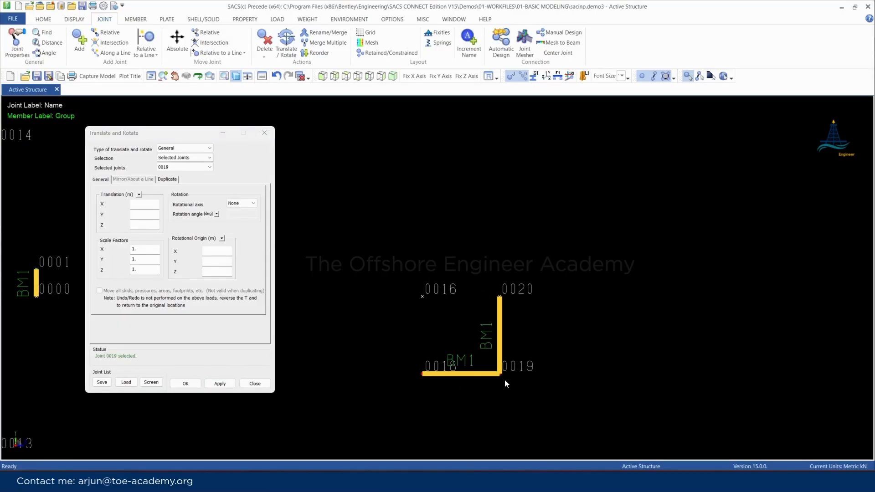
pyautogui.click(240, 203)
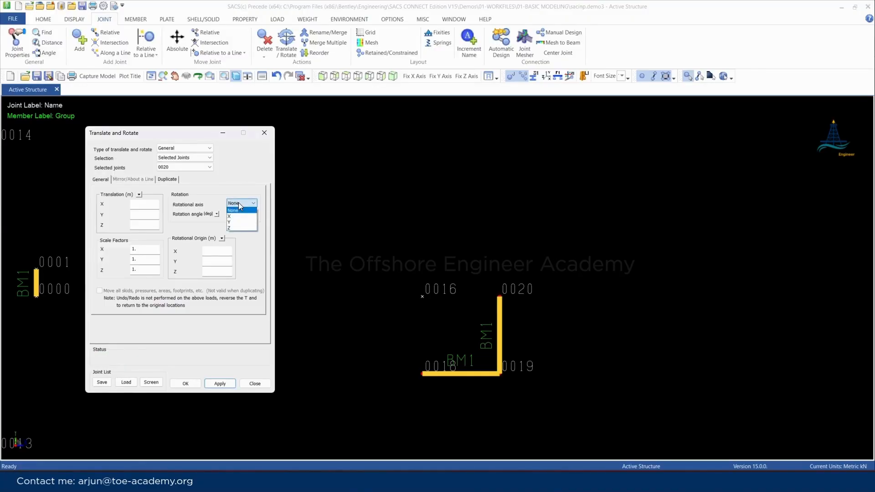
pyautogui.click(238, 212)
pyautogui.write('90')
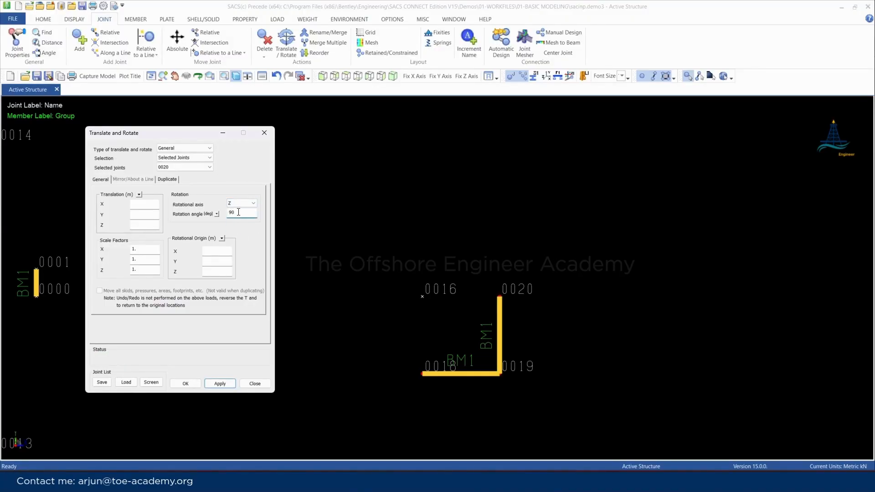
# Look up the coordinates of joint 0016 in its joint properties, keeping both dialogs clear of the members
pyautogui.click(20, 49)
pyautogui.click(423, 297)
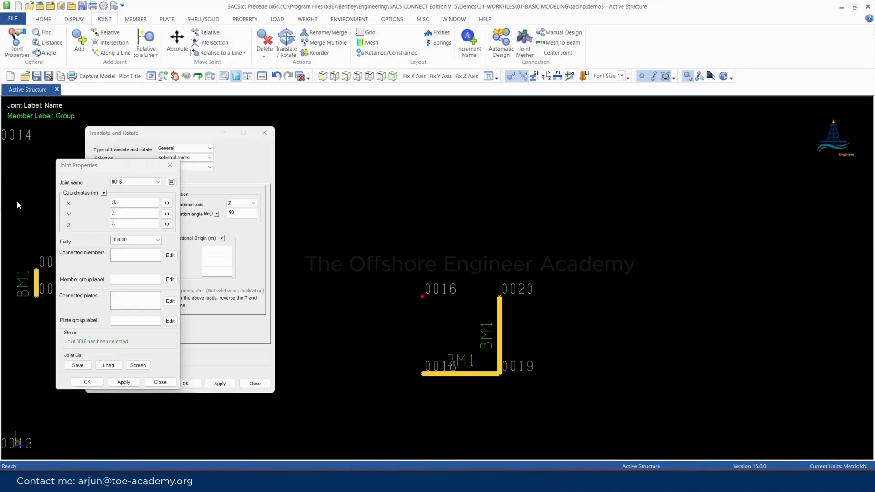
pyautogui.moveTo(76, 167); pyautogui.dragTo(682, 154)
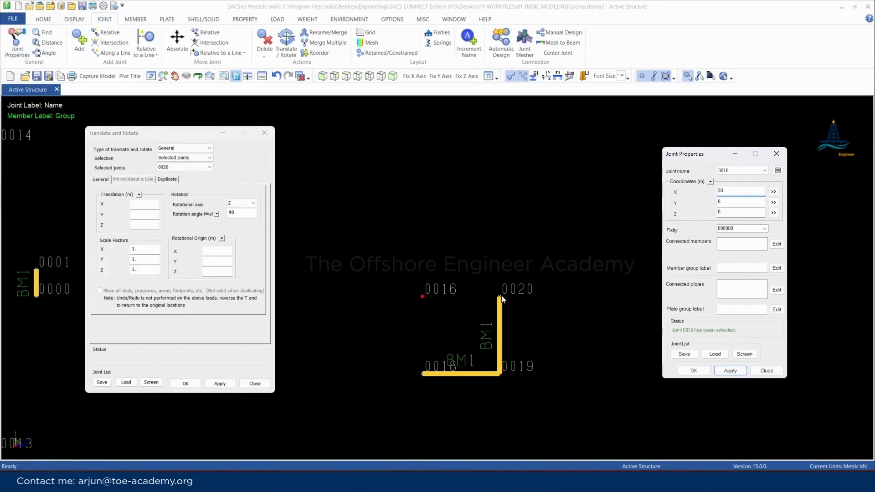
# Set the rotational origin to X 30 m, rotate the selected joints with their members, and undo the rotation
pyautogui.click(217, 251)
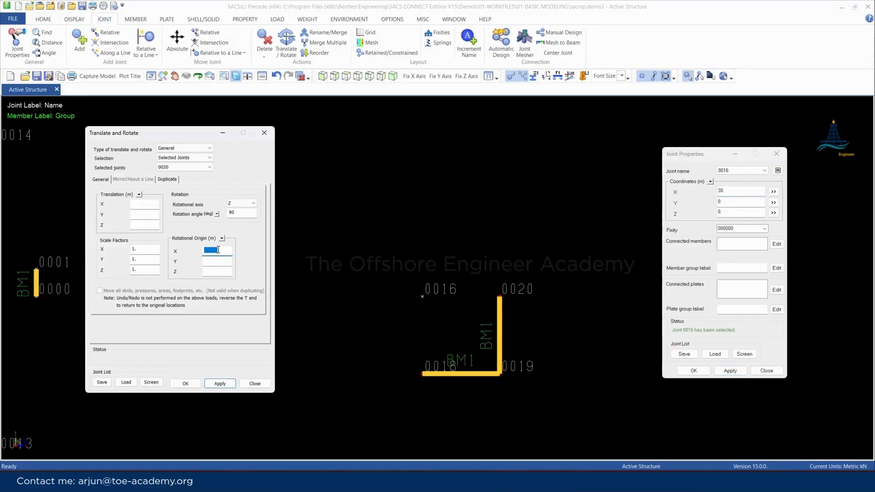
pyautogui.write('30')
pyautogui.click(217, 384)
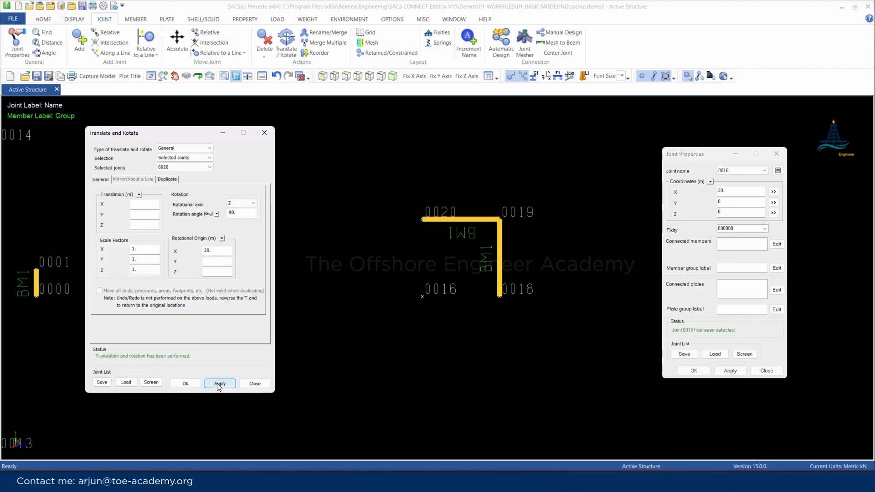
pyautogui.click(217, 384)
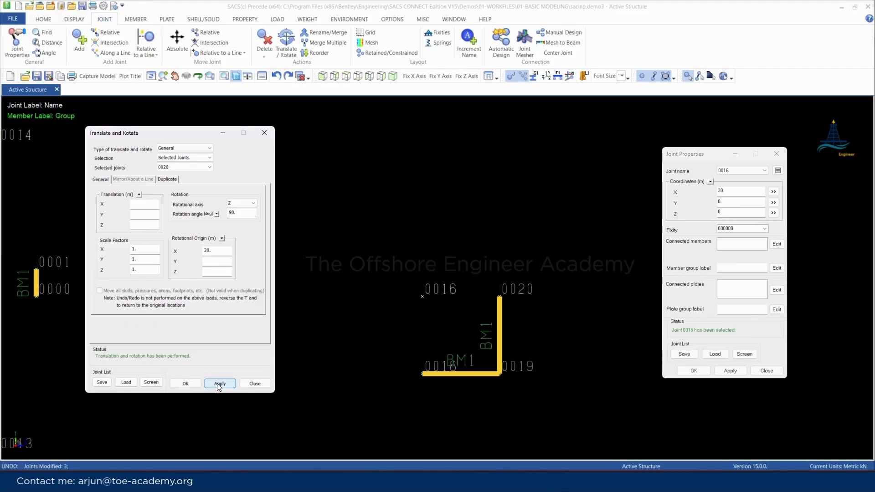
# Enable duplication of existing joints with automatic naming and try to create one rotated copy starting at joint 0027
pyautogui.click(173, 179)
pyautogui.click(111, 204)
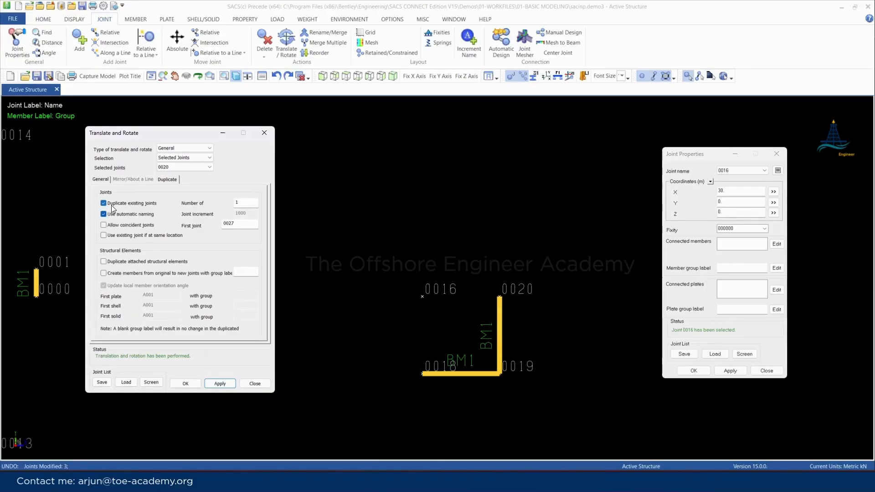
pyautogui.click(223, 384)
pyautogui.moveTo(415, 397)
pyautogui.moveTo(508, 289)
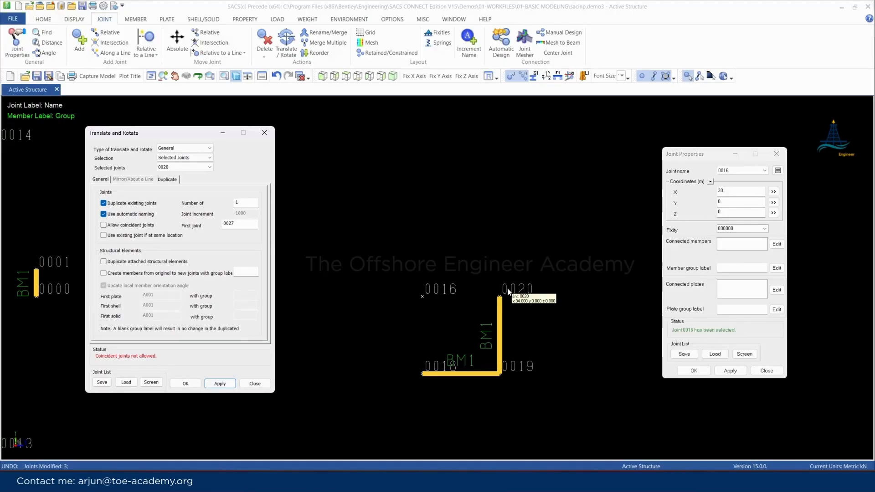
# Allow coincident joints, create the rotated joint copies, check the overlap at joint 0020, and undo the duplication
pyautogui.click(103, 225)
pyautogui.click(220, 385)
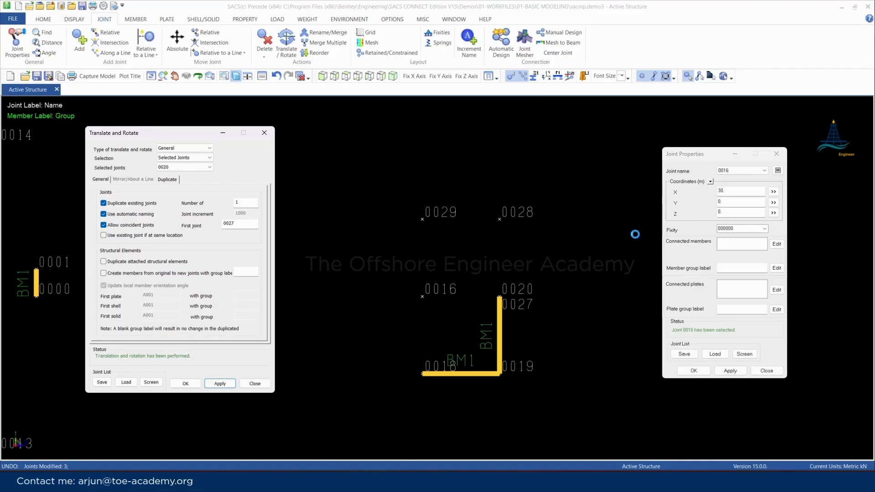
pyautogui.scroll(-1, 614, 242)
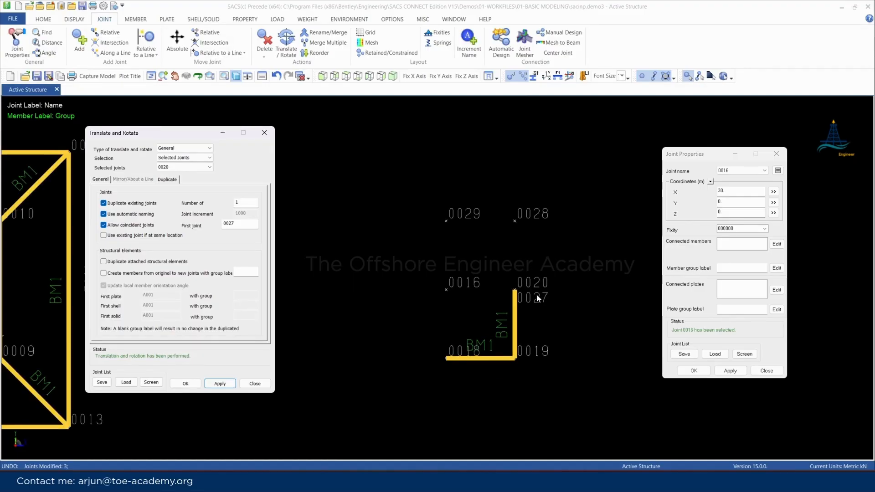
pyautogui.moveTo(532, 297)
pyautogui.click(372, 350)
pyautogui.hotkey('ctrl', 'z')
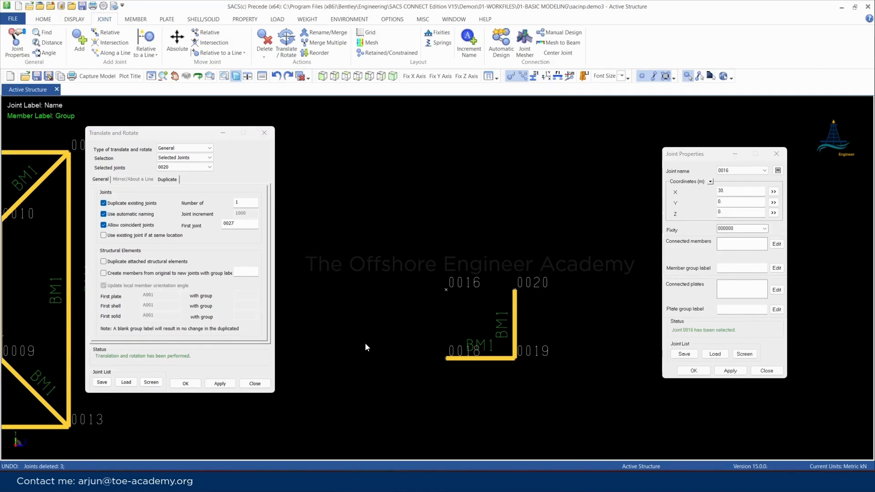
# Enable using an existing joint at the same location, duplicate the rotated joints again, and undo the copies
pyautogui.click(103, 236)
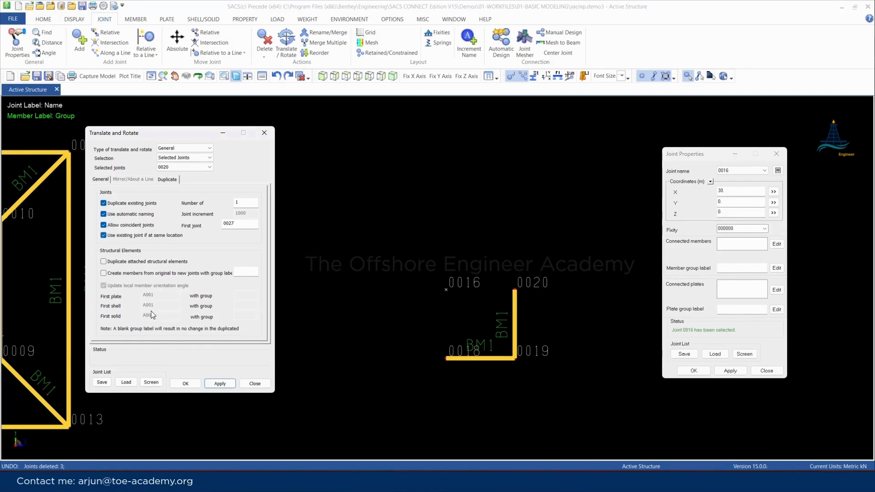
pyautogui.click(220, 383)
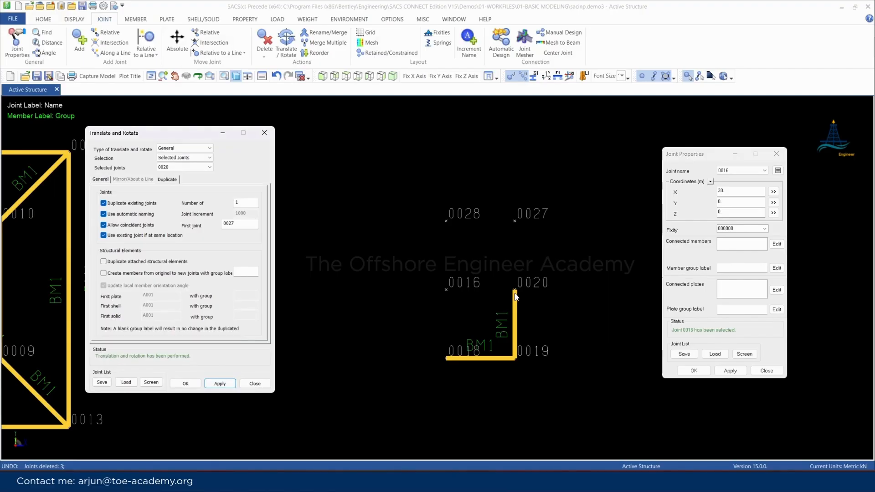
pyautogui.moveTo(446, 224)
pyautogui.click(335, 331)
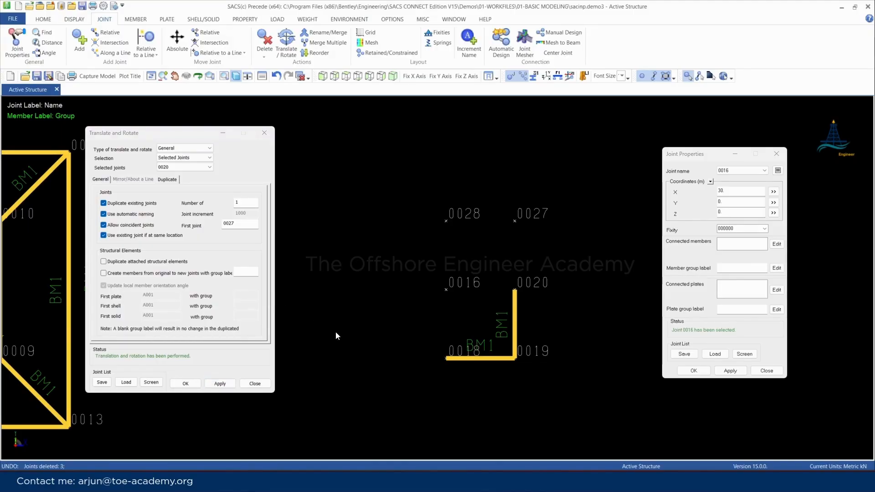
pyautogui.hotkey('ctrl', 'z')
# Enable duplication of attached structural elements, create one rotated copy of the joints with their BM1 members, and undo it
pyautogui.click(103, 261)
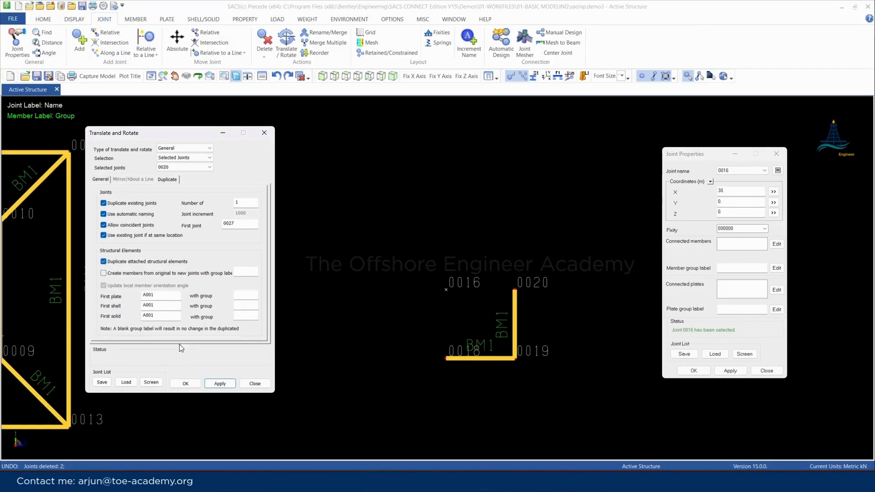
pyautogui.click(220, 384)
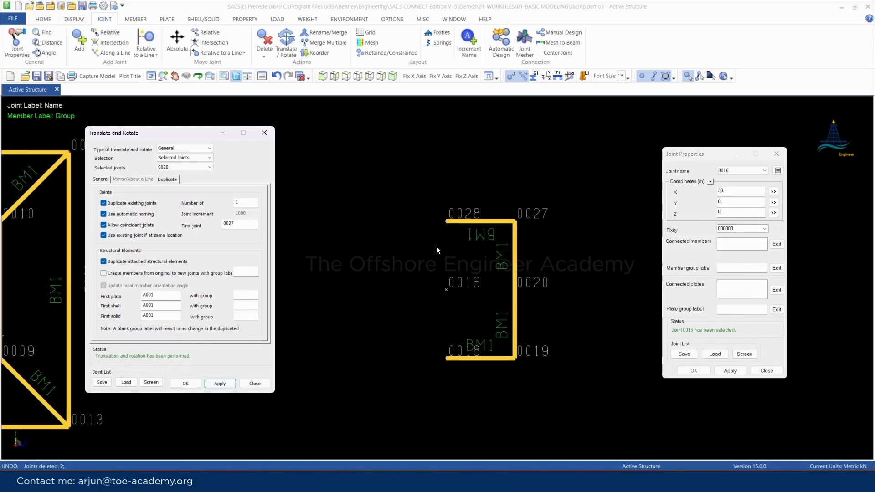
pyautogui.click(412, 356)
pyautogui.hotkey('ctrl', 'z')
# Set the number of duplicates to 3, apply the rotation with joint 0018 selected, and undo the resulting joints
pyautogui.doubleClick(242, 202)
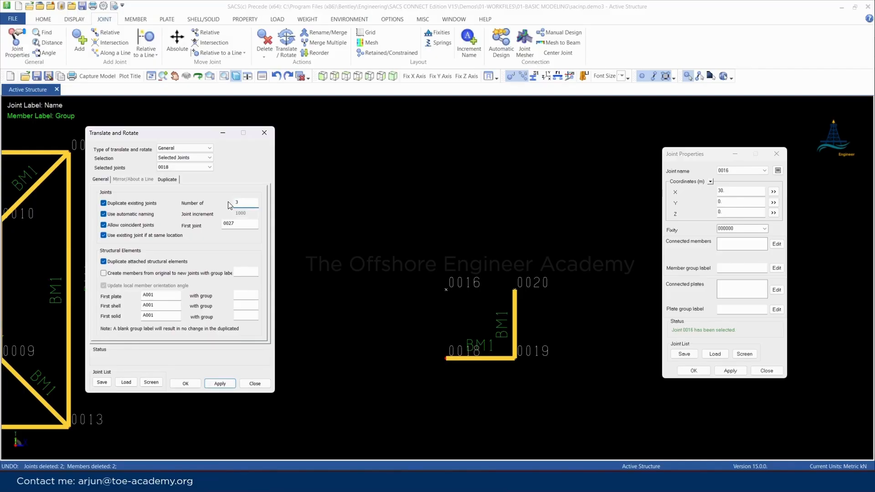
pyautogui.click(224, 385)
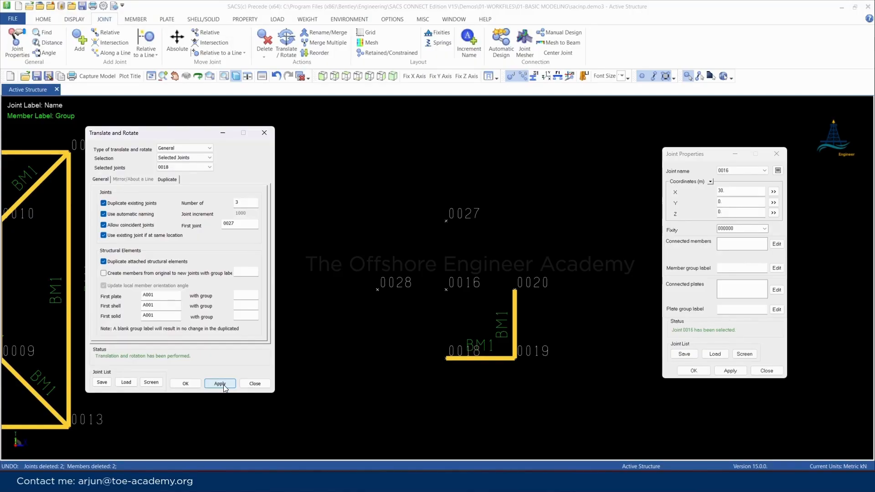
pyautogui.click(344, 351)
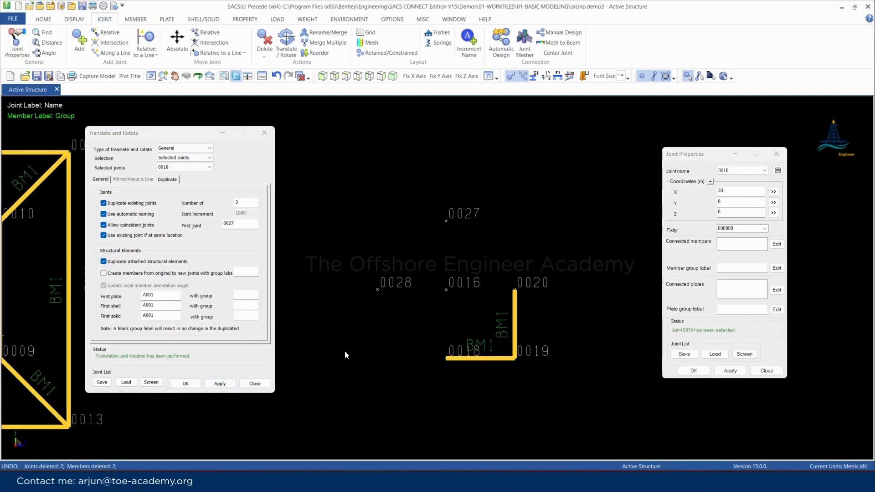
pyautogui.hotkey('ctrl', 'z')
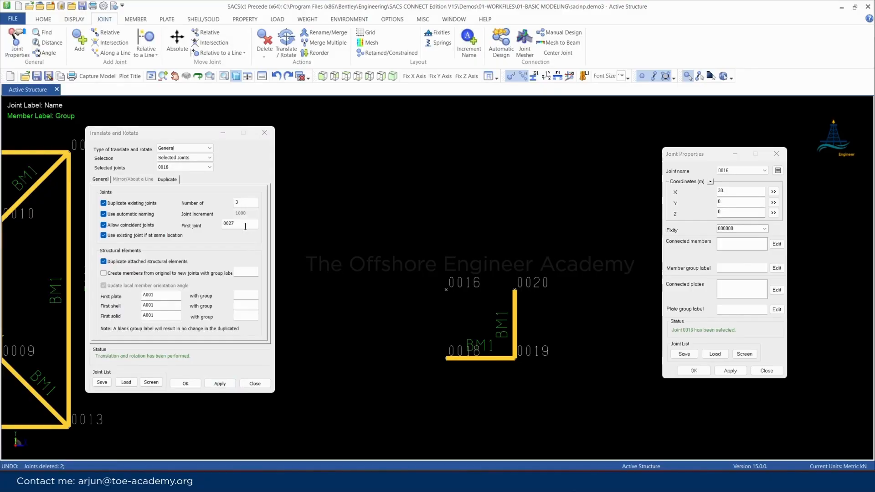
# Set the first new joint name to 0031 and create three rotated copies of joints 0018, 0019 and 0020 with their attached members
pyautogui.click(239, 224)
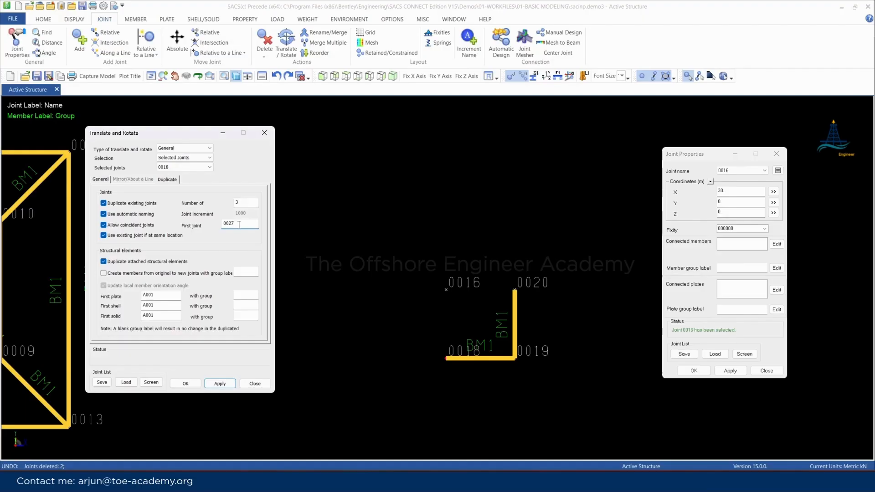
pyautogui.press('BackSpace')
pyautogui.write('31')
pyautogui.click(517, 359)
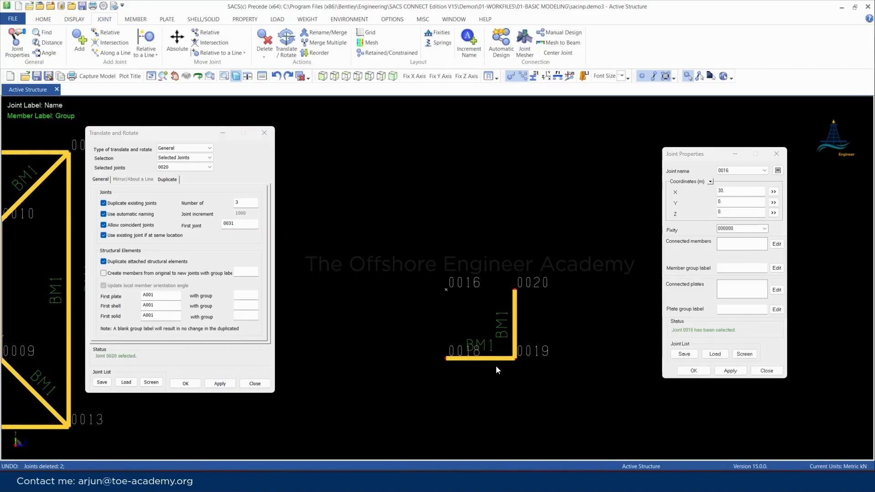
pyautogui.click(219, 385)
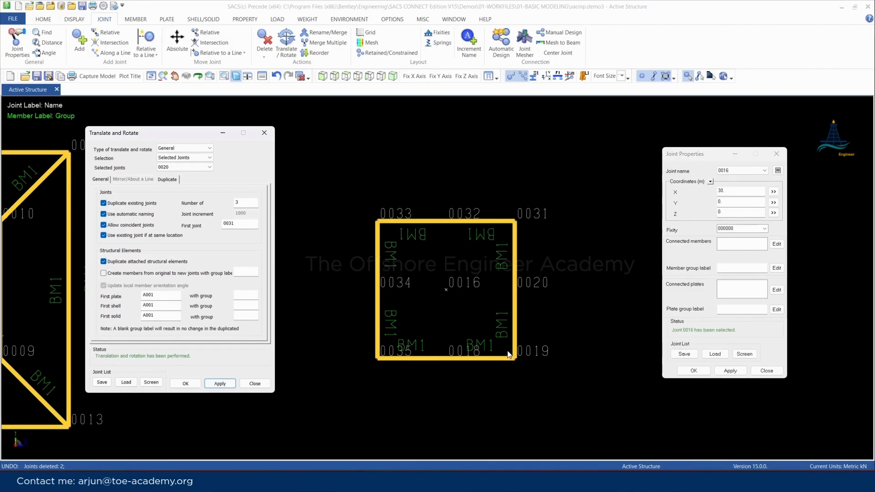
pyautogui.scroll(1, 478, 342)
pyautogui.moveTo(542, 335)
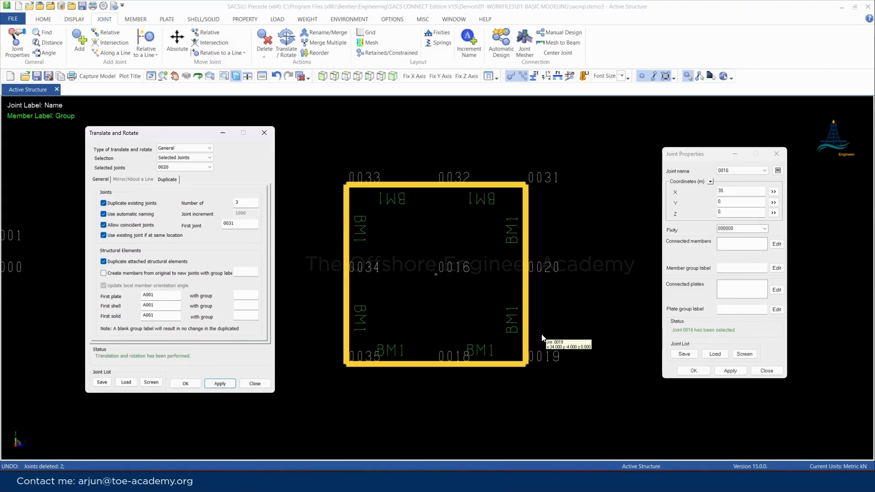
# Close the Joint Properties dialog and add absolute joint 0036 at X 60 m with blank Y and Z coordinates
pyautogui.click(776, 154)
pyautogui.scroll(-5, 433, 288)
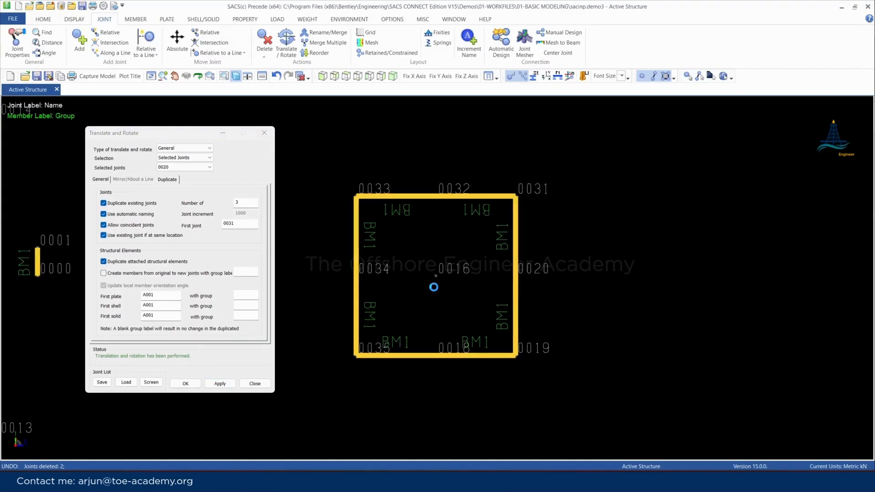
pyautogui.scroll(5, 509, 308)
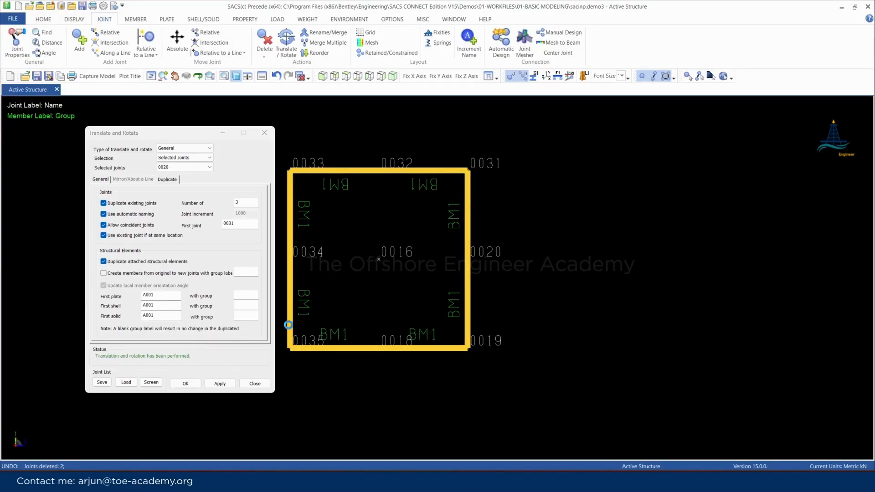
pyautogui.scroll(-2, 288, 324)
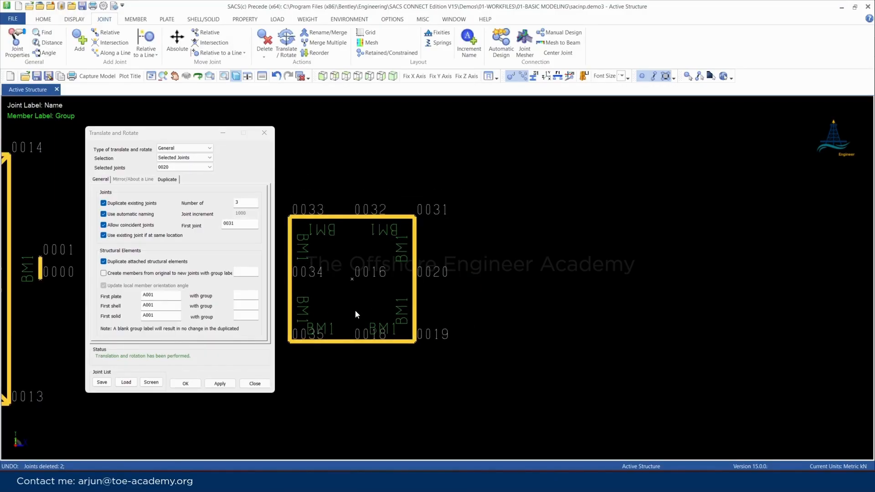
pyautogui.click(79, 40)
pyautogui.doubleClick(314, 217)
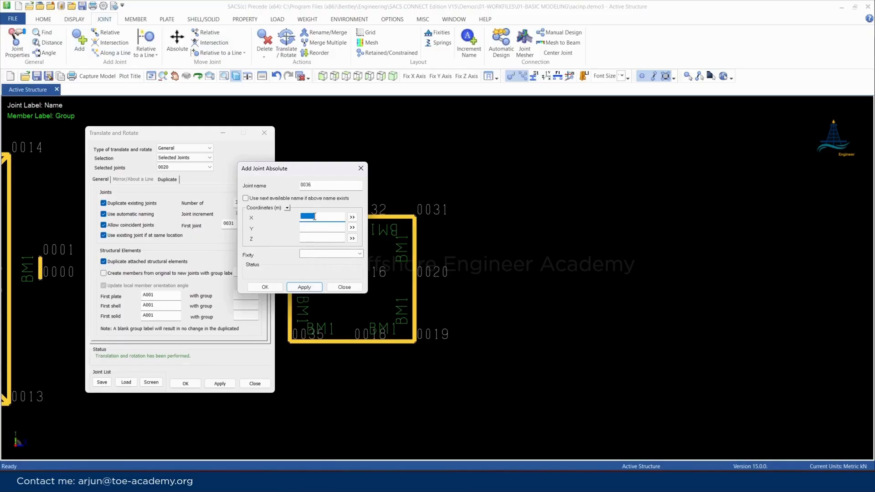
pyautogui.write('40')
pyautogui.press('BackSpace')
pyautogui.press('BackSpace')
pyautogui.write('60')
pyautogui.press('Return')
pyautogui.click(360, 170)
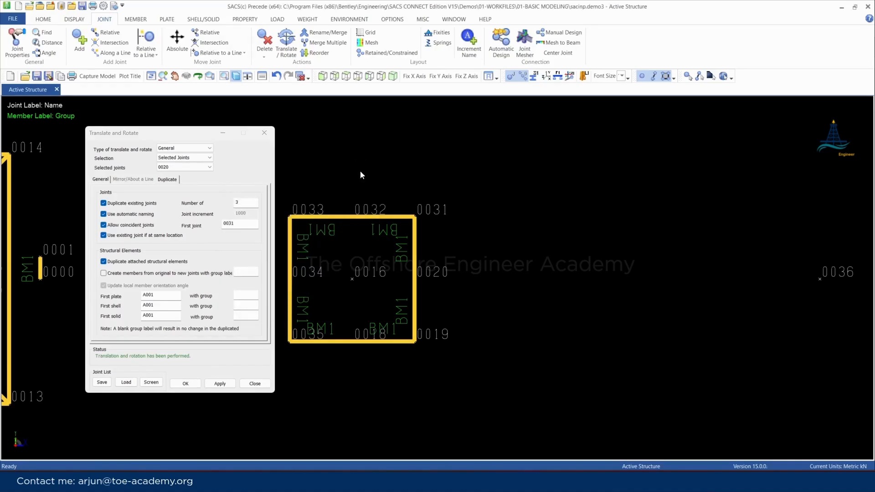
pyautogui.scroll(-3, 337, 268)
pyautogui.scroll(3, 617, 263)
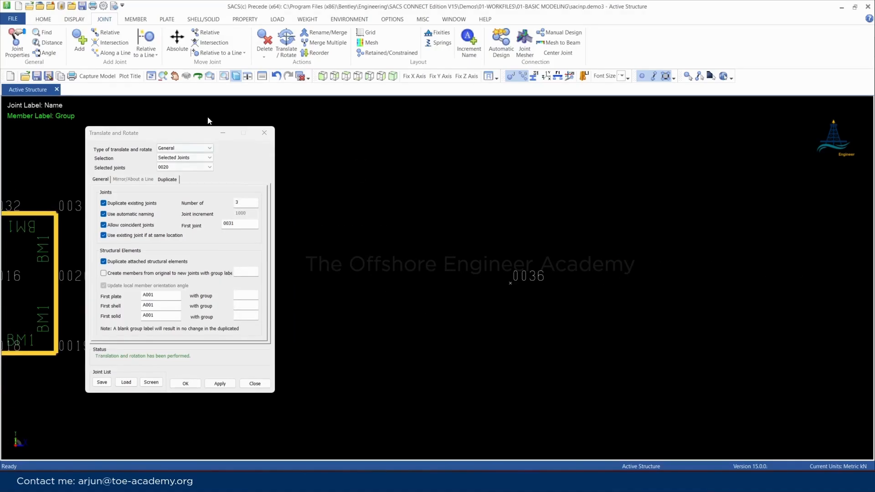
# Close the Translate and Rotate dialog and add a relative joint at Y -3 m from reference joint 0031
pyautogui.click(264, 133)
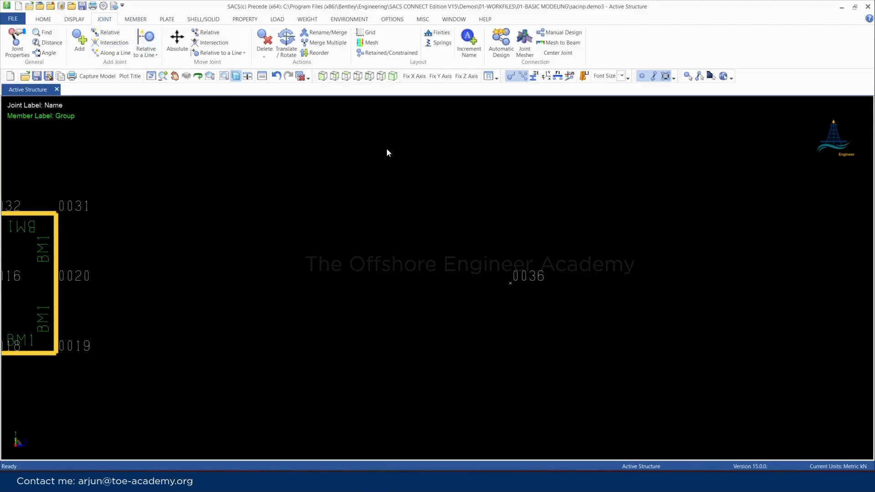
pyautogui.click(108, 34)
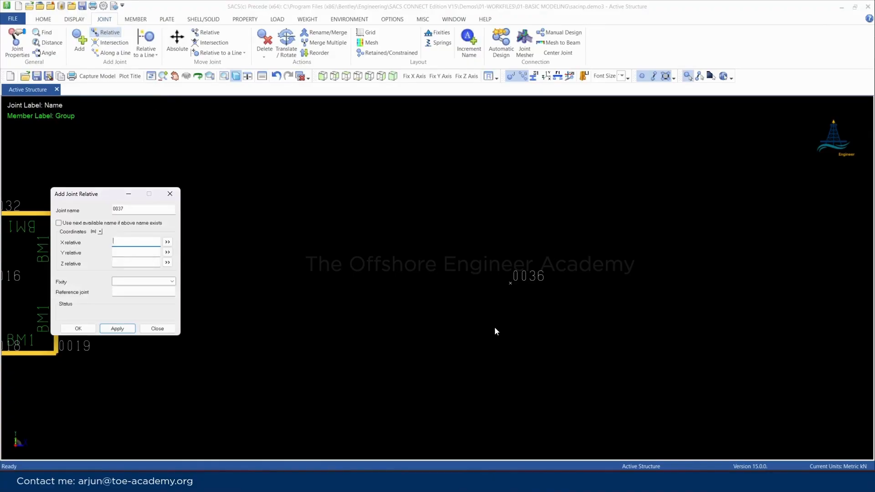
pyautogui.click(517, 284)
pyautogui.click(72, 186)
pyautogui.moveTo(74, 194); pyautogui.dragTo(228, 233)
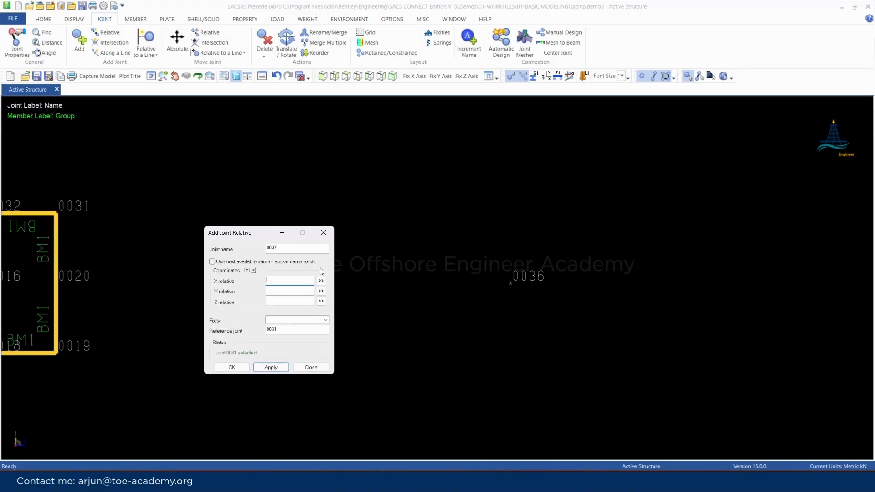
pyautogui.click(276, 290)
pyautogui.write('-3.')
pyautogui.press('Return')
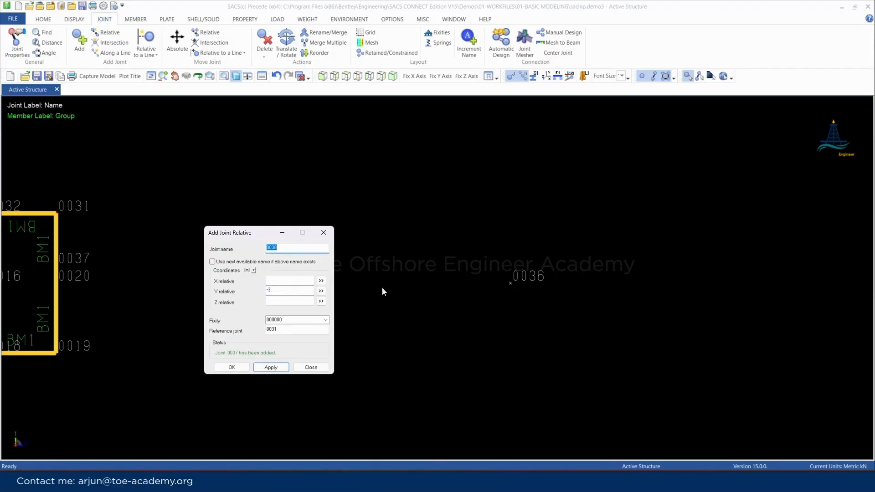
# Examine the model from opposite views to check where joint 0036 lies relative to the existing frames
pyautogui.click(357, 76)
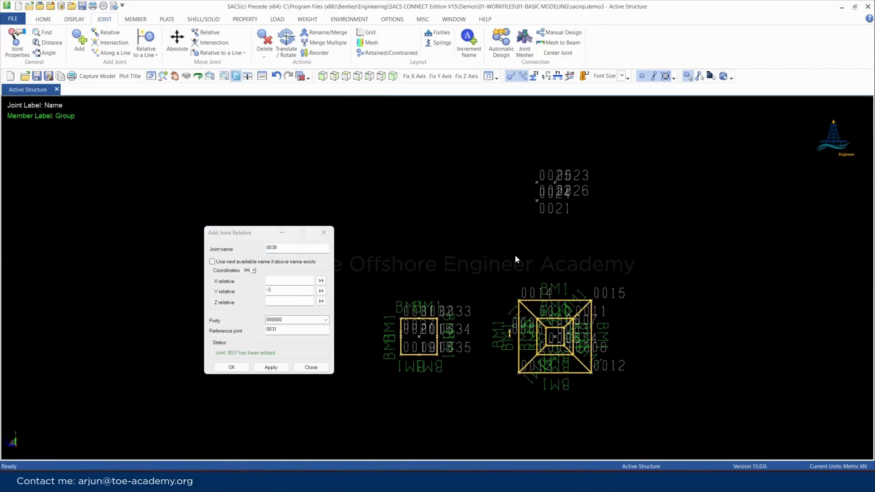
pyautogui.scroll(1, 632, 271)
pyautogui.scroll(-3, 565, 308)
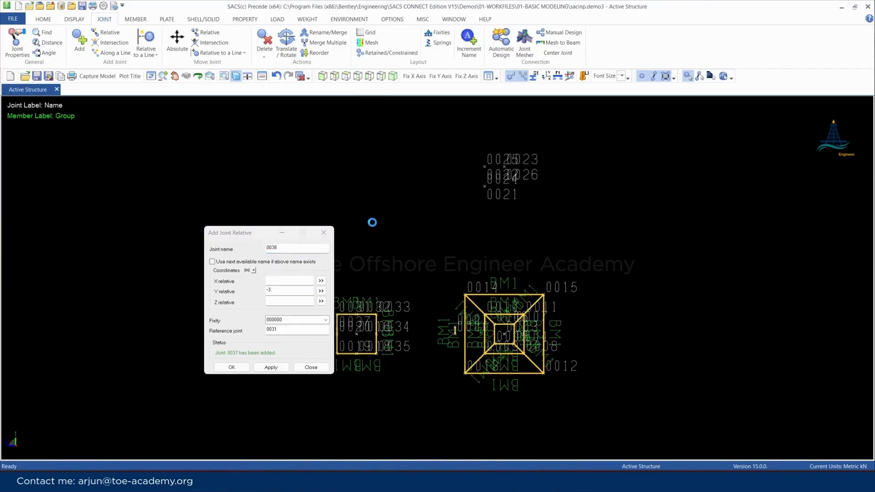
pyautogui.scroll(-4, 524, 300)
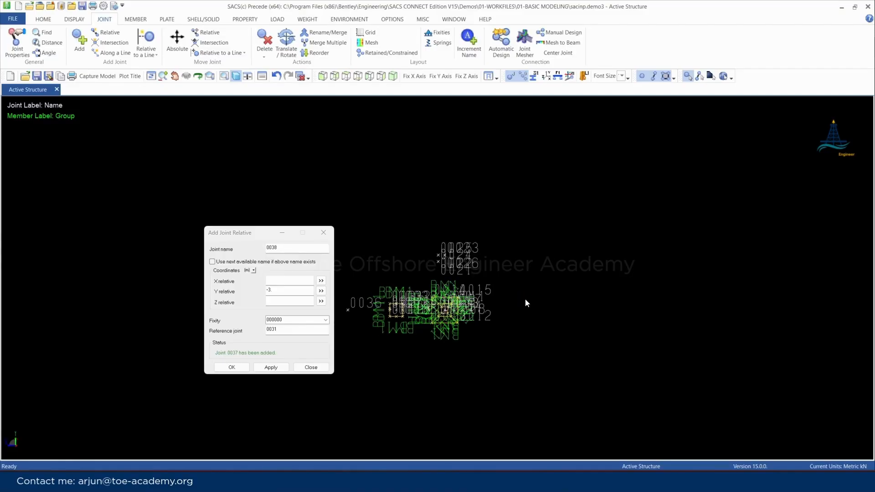
pyautogui.scroll(2, 456, 308)
pyautogui.scroll(4, 466, 302)
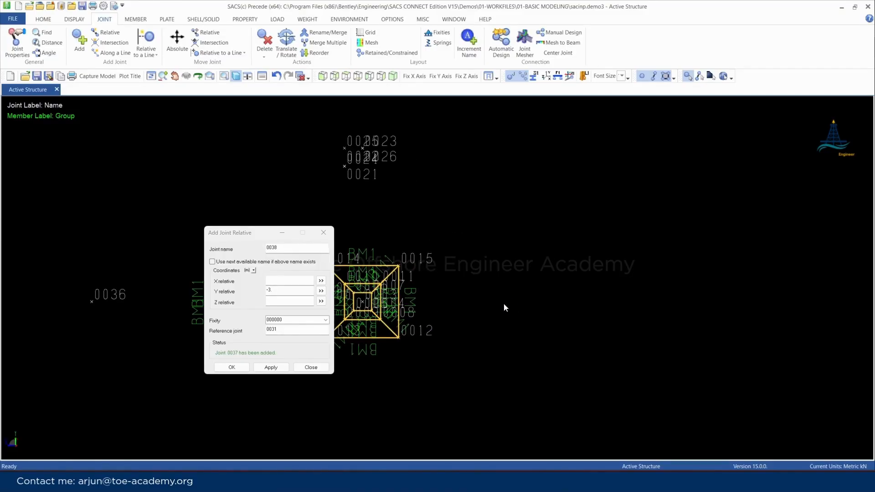
pyautogui.scroll(-2, 504, 303)
pyautogui.scroll(-2, 540, 304)
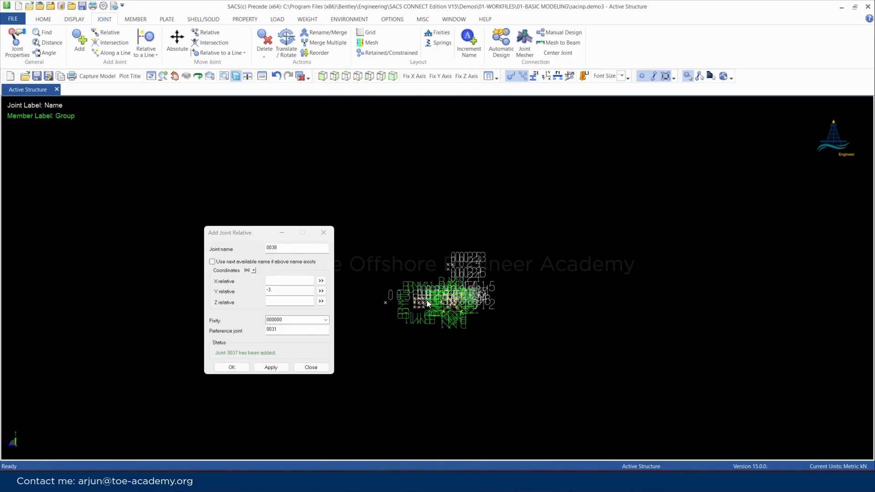
pyautogui.scroll(3, 429, 299)
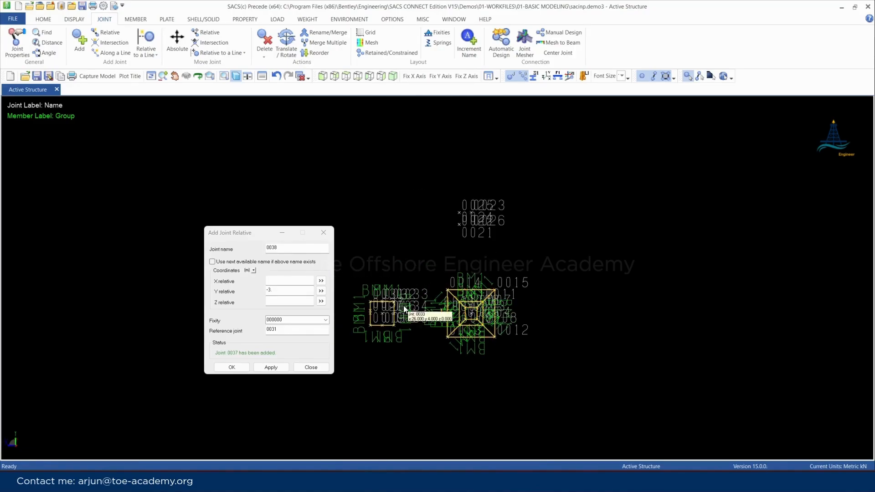
pyautogui.click(347, 76)
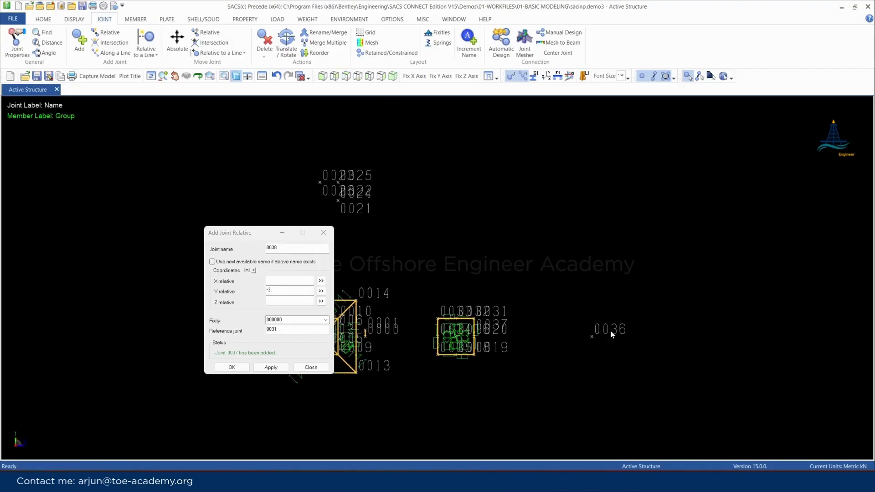
pyautogui.scroll(4, 624, 341)
pyautogui.scroll(-3, 473, 129)
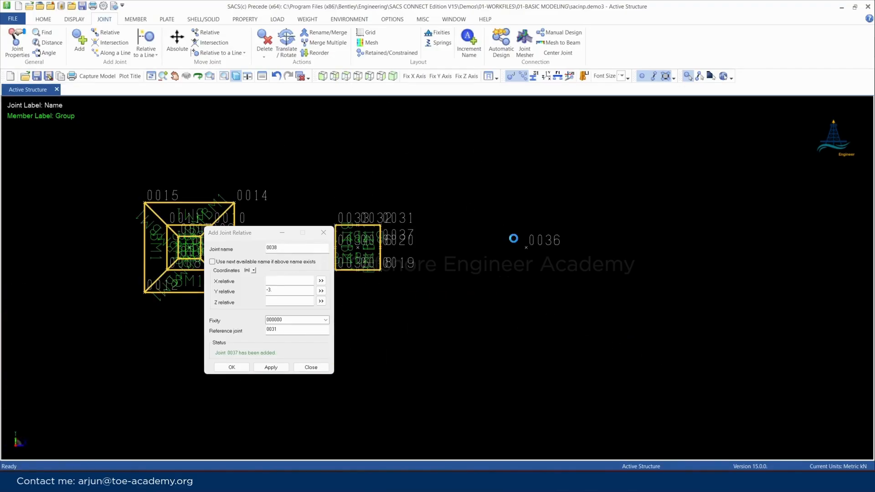
pyautogui.scroll(1, 531, 259)
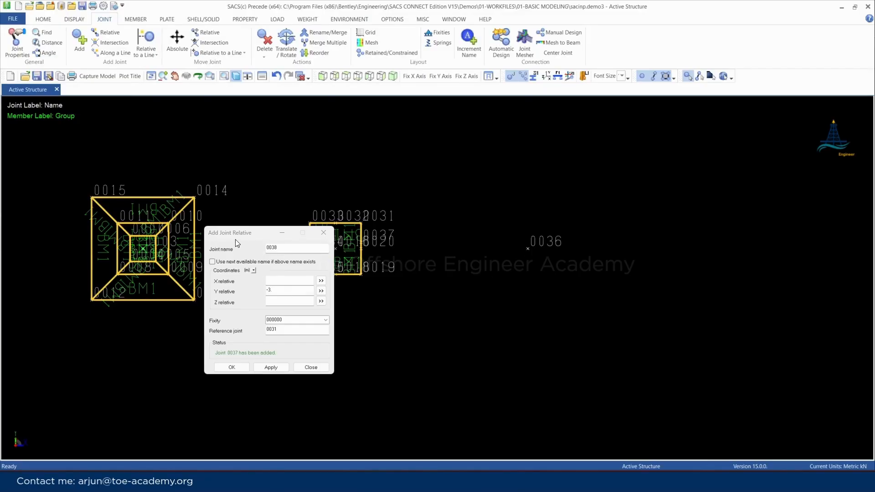
# Set joint 0036 as the reference and add a relative joint at Y -3 m with blank X and Z
pyautogui.click(246, 254)
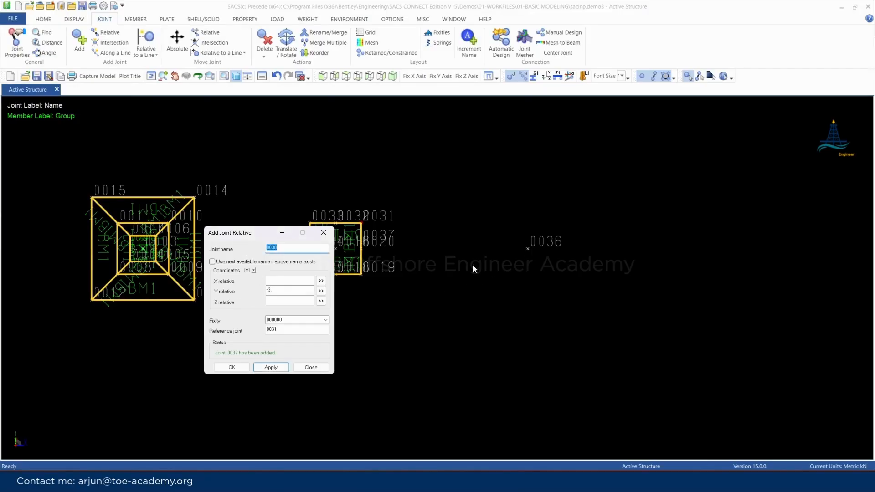
pyautogui.click(539, 250)
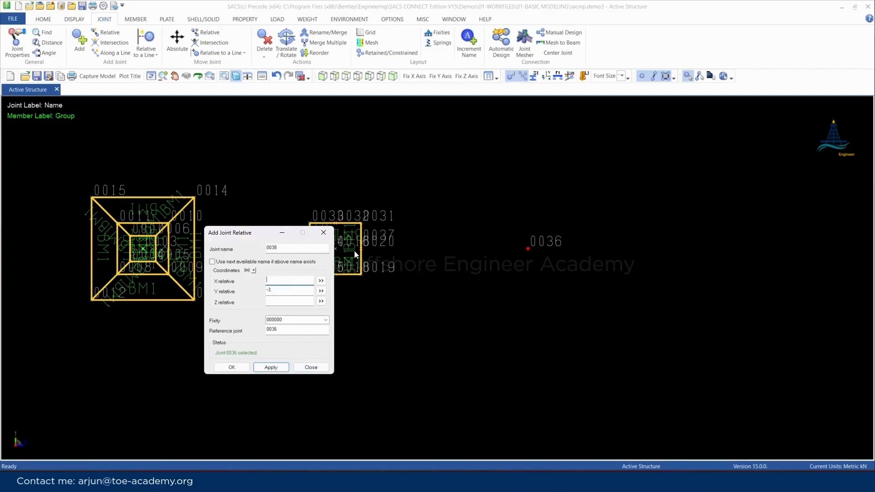
pyautogui.scroll(-7, 642, 300)
pyautogui.scroll(10, 637, 290)
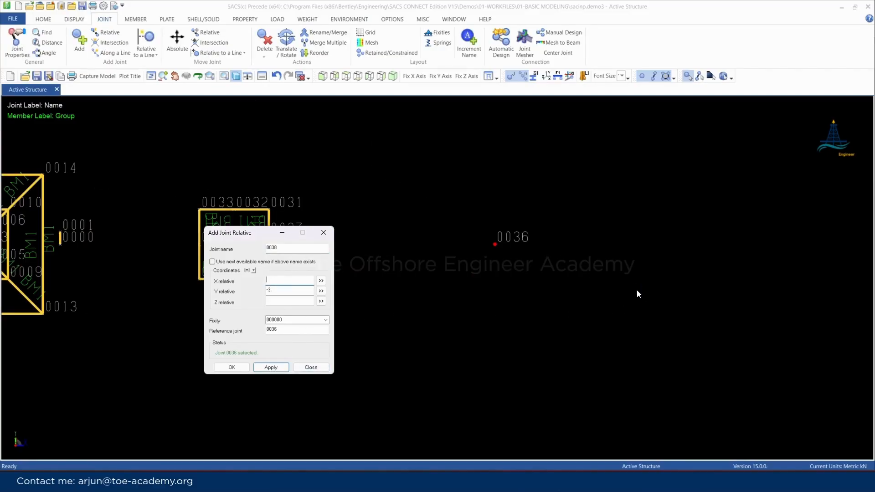
pyautogui.click(271, 367)
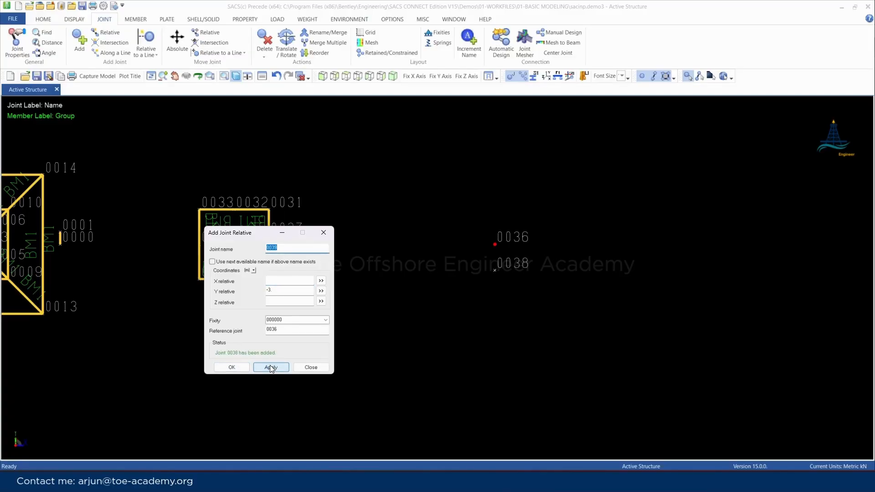
# Add a joint at X 4 m and Y -3 m relative to joint 0036
pyautogui.scroll(2, 501, 228)
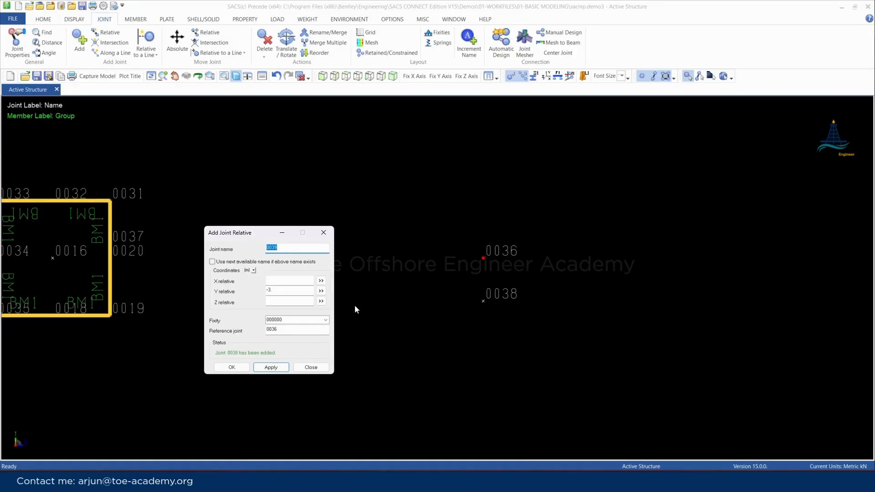
pyautogui.click(279, 280)
pyautogui.write('4.')
pyautogui.press('Return')
# Add a joint at X 4 m and Y 4 m relative to joint 0036
pyautogui.click(286, 280)
pyautogui.press('Tab')
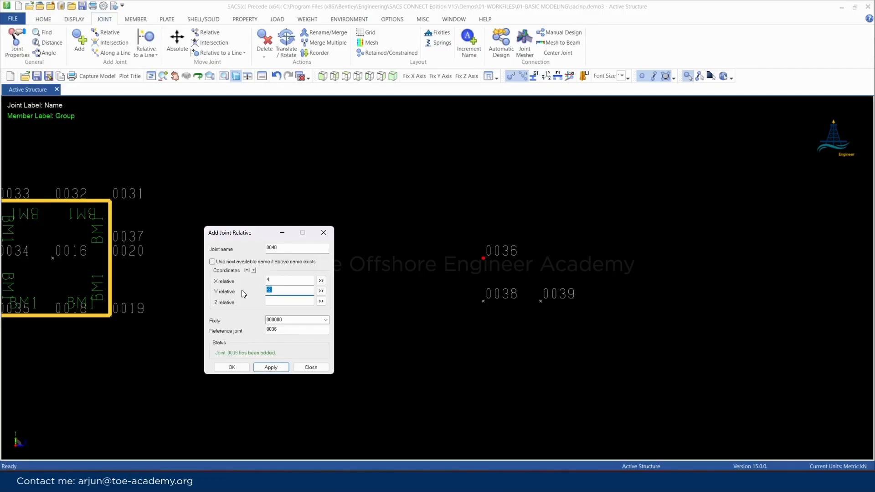
pyautogui.write('4.')
pyautogui.press('Return')
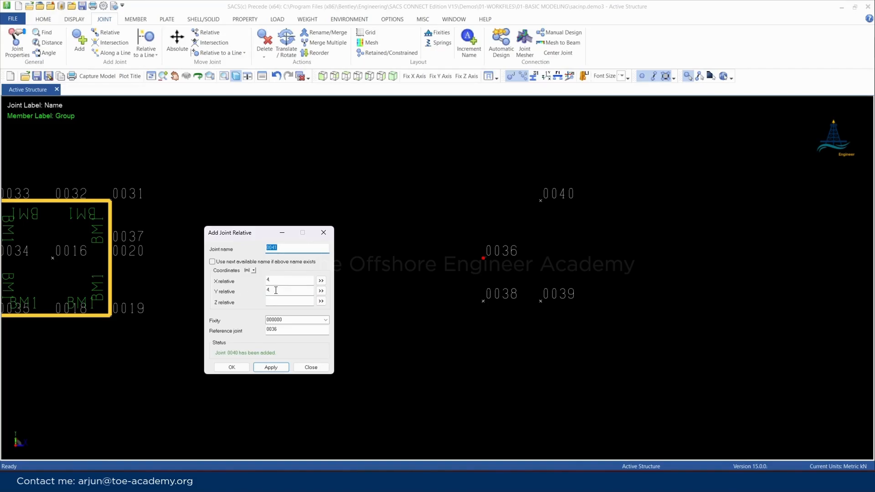
# Add a joint at X 4 m and Y 0 relative to joint 0036
pyautogui.moveTo(276, 291); pyautogui.dragTo(255, 291)
pyautogui.write('0.')
pyautogui.press('Return')
# Delete joint 0040 and close the Add Joint Relative dialog
pyautogui.click(267, 44)
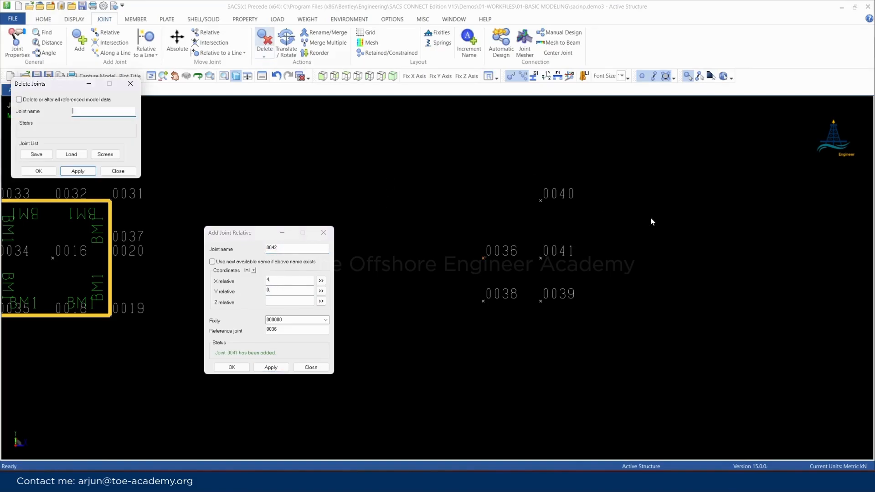
pyautogui.click(551, 199)
pyautogui.rightClick(580, 237)
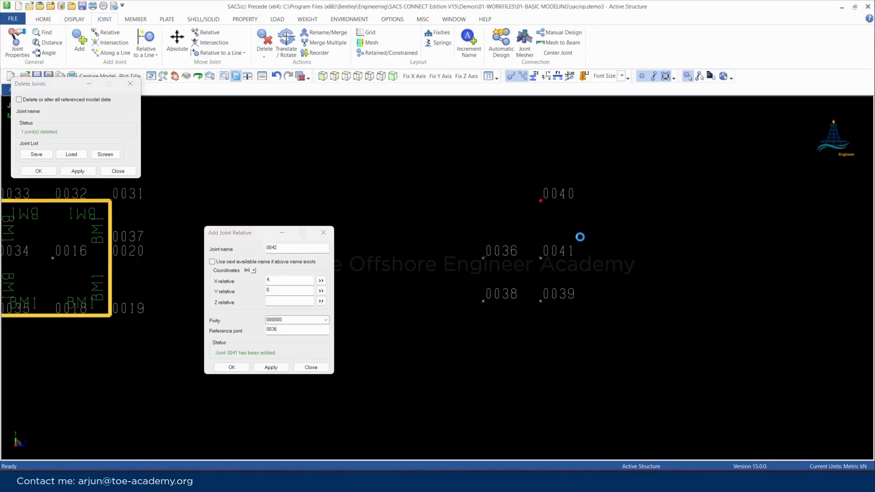
pyautogui.click(311, 367)
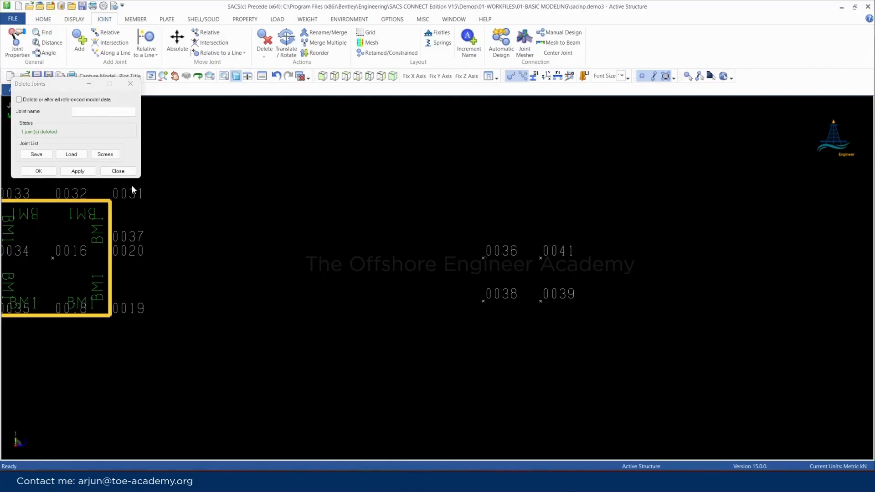
# Use Add Joints Along a Line to insert one joint midway between joints 0038 and 0036
pyautogui.scroll(2, 620, 292)
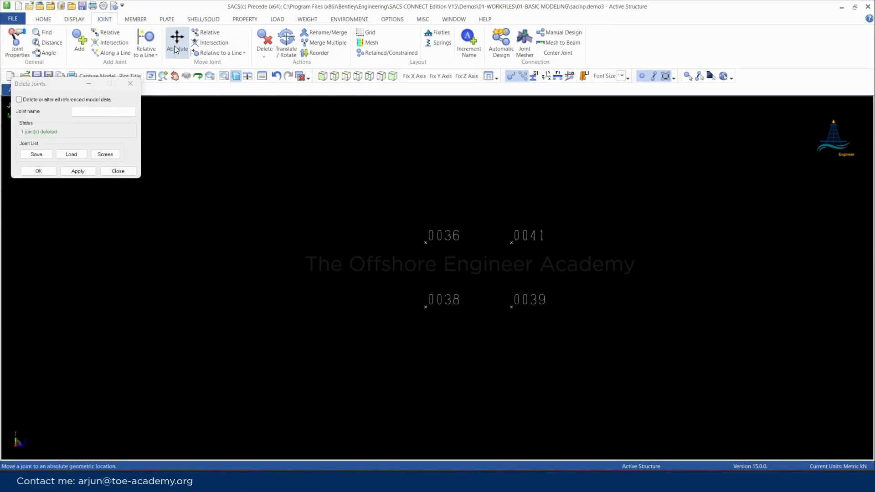
pyautogui.click(135, 20)
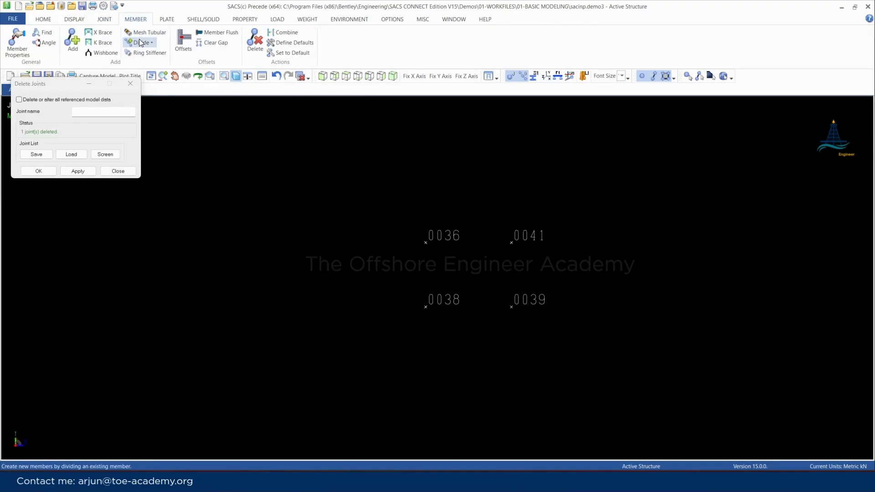
pyautogui.click(104, 19)
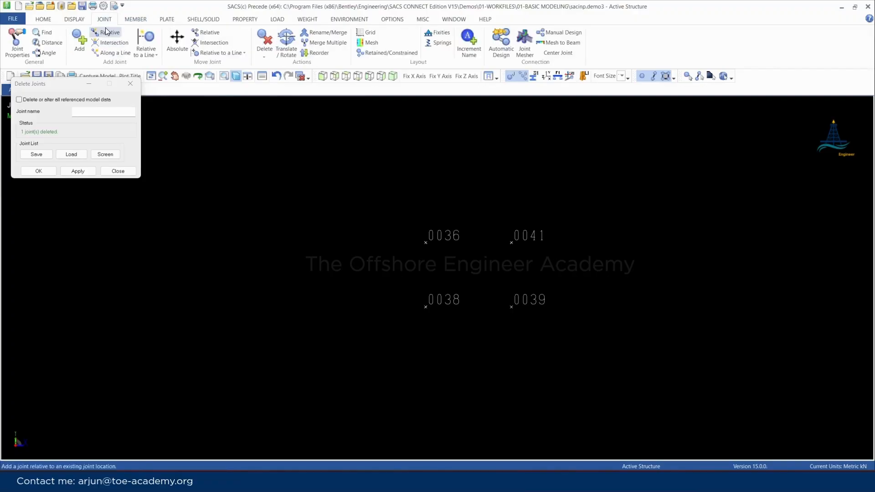
pyautogui.click(115, 53)
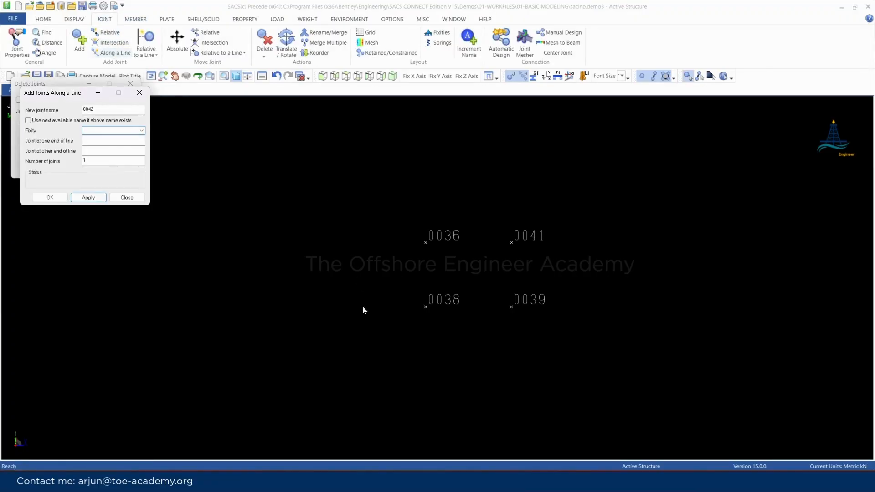
pyautogui.click(426, 307)
pyautogui.click(426, 242)
pyautogui.press('Return')
# Insert one joint midway between joints 0039 and 0041 and one midway between joints 0038 and 0039
pyautogui.click(519, 307)
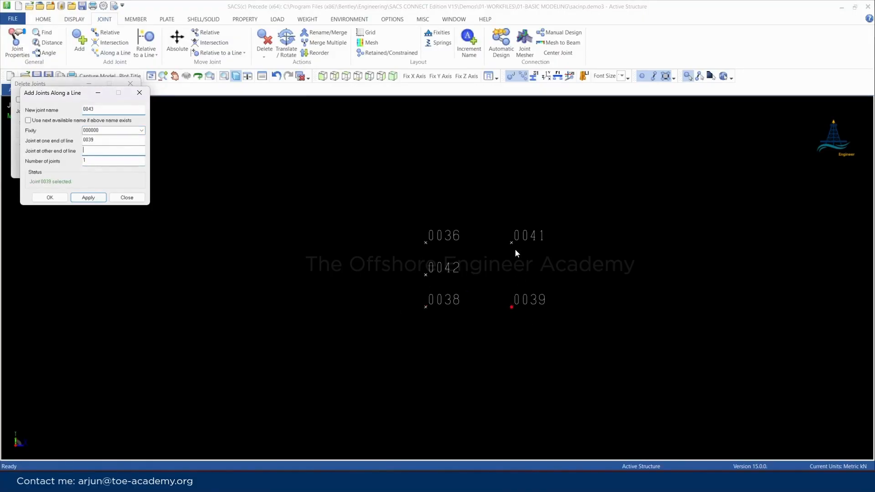
pyautogui.click(515, 248)
pyautogui.press('Return')
pyautogui.click(423, 308)
pyautogui.click(520, 308)
pyautogui.press('Return')
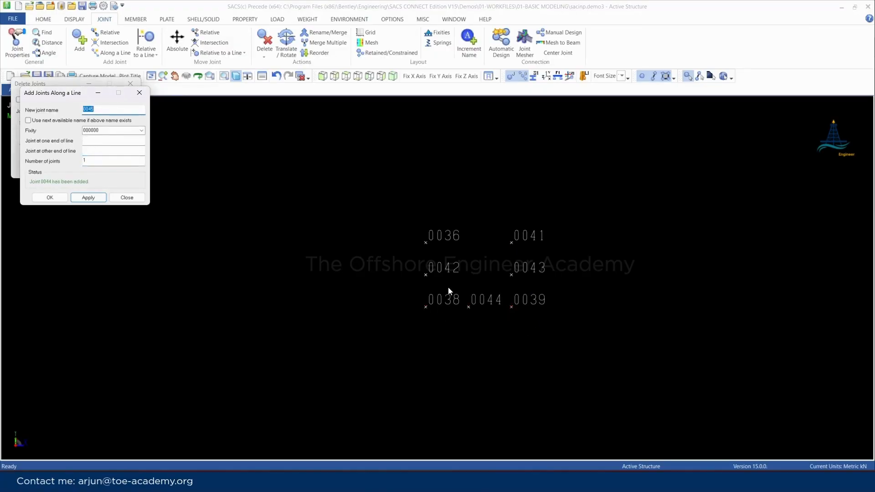
# Insert one joint midway between joints 0042 and 0043 and one midway between joints 0036 and 0041
pyautogui.click(427, 275)
pyautogui.click(512, 276)
pyautogui.press('Return')
pyautogui.click(432, 243)
pyautogui.click(514, 252)
pyautogui.press('Return')
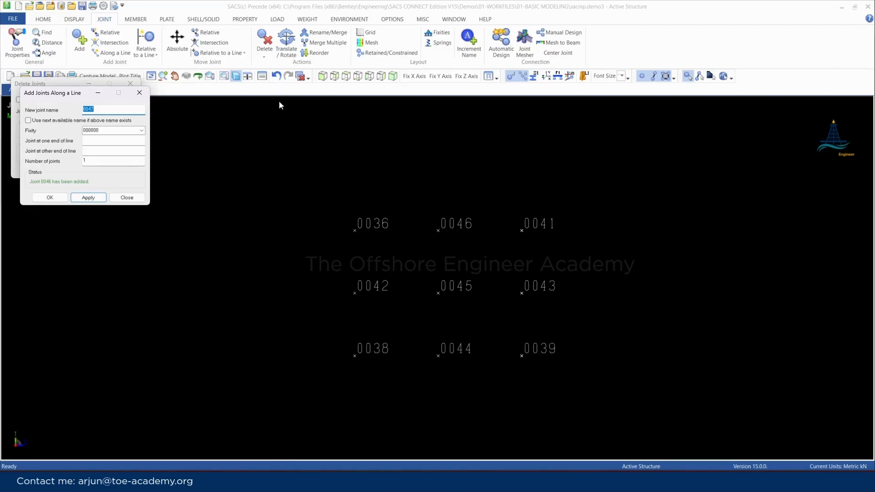
# Add an individual member with group label BM1 between joints 0038 and 0044
pyautogui.click(135, 20)
pyautogui.click(75, 44)
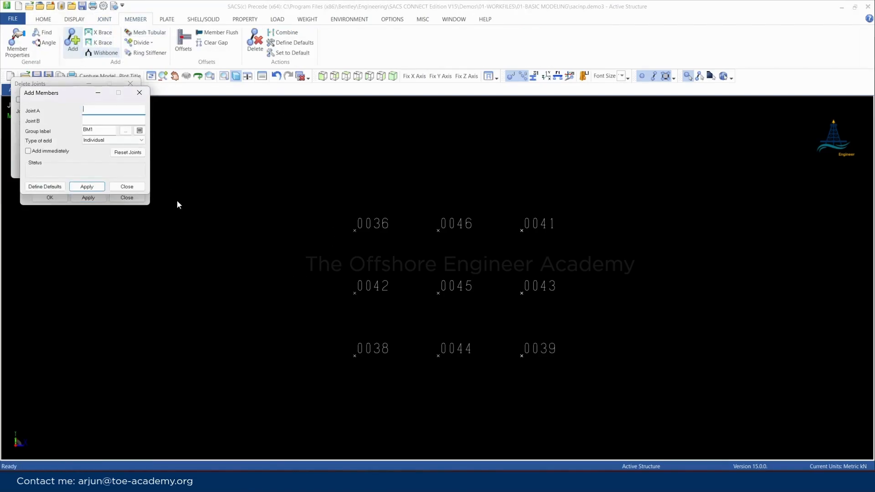
pyautogui.click(361, 359)
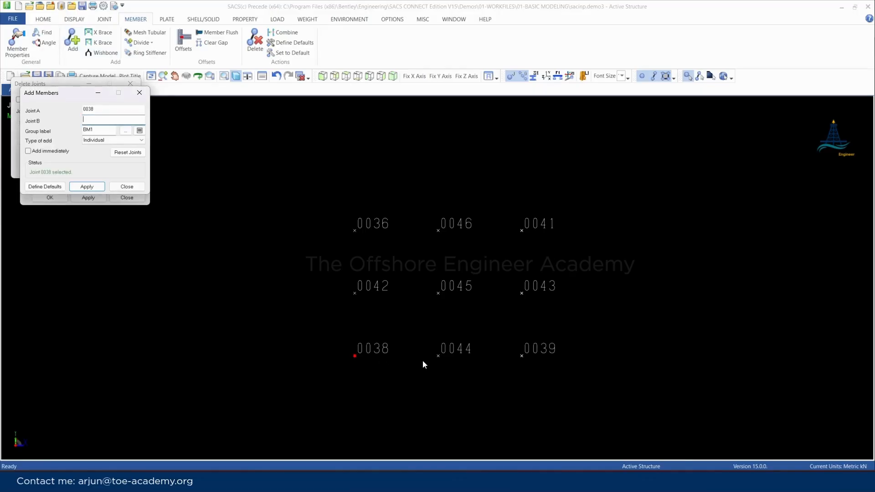
pyautogui.click(439, 357)
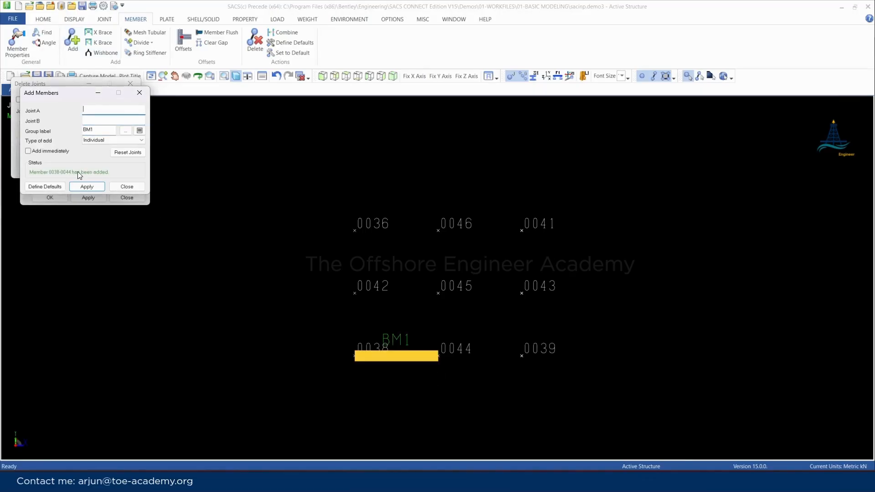
# Turn on immediate adding and add BM1 members 0044-0039, 0039-0043 and 0043-0041
pyautogui.click(44, 151)
pyautogui.click(438, 365)
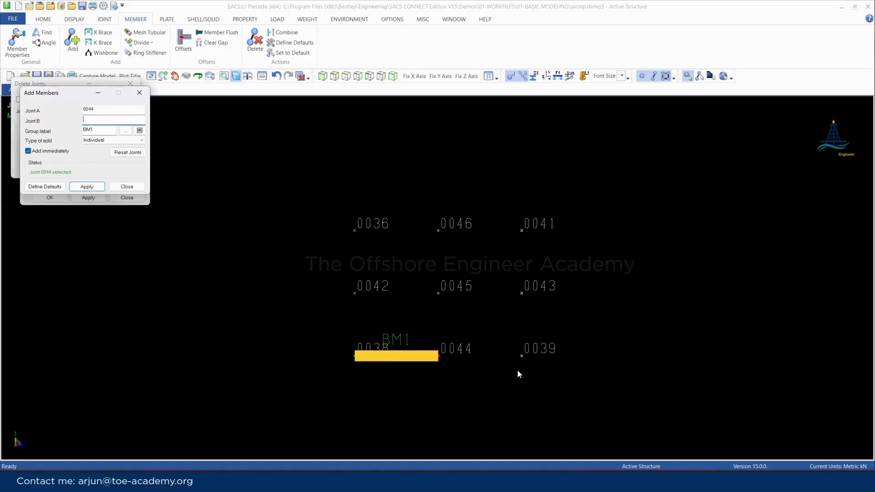
pyautogui.click(524, 366)
pyautogui.click(524, 366)
pyautogui.click(526, 299)
pyautogui.click(523, 232)
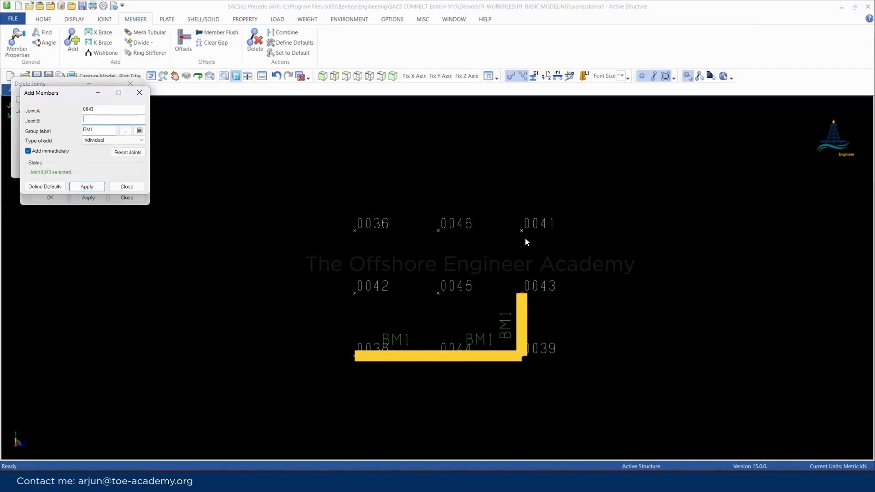
# Add the middle vertical BM1 members from joint 0044 to 0045 and from 0045 to 0046
pyautogui.click(439, 356)
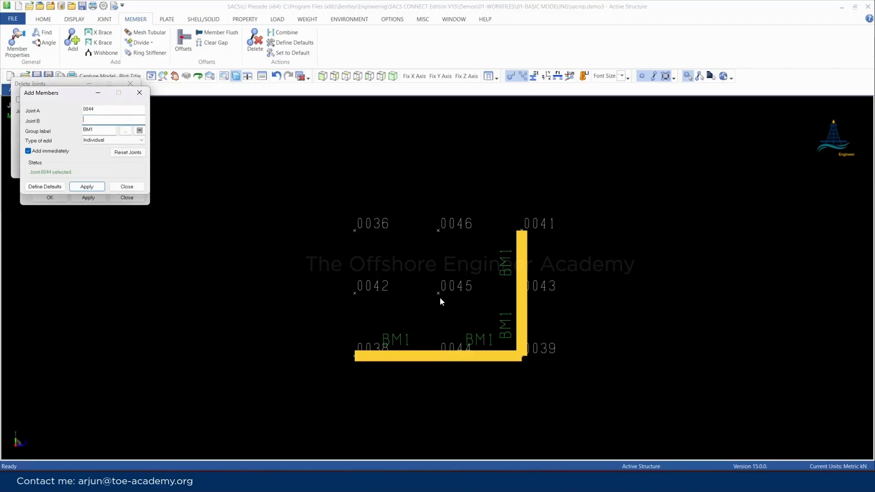
pyautogui.click(439, 295)
pyautogui.click(439, 294)
pyautogui.click(442, 234)
# Add the middle horizontal BM1 members from joint 0043 to 0045 and from 0045 to 0042
pyautogui.click(522, 294)
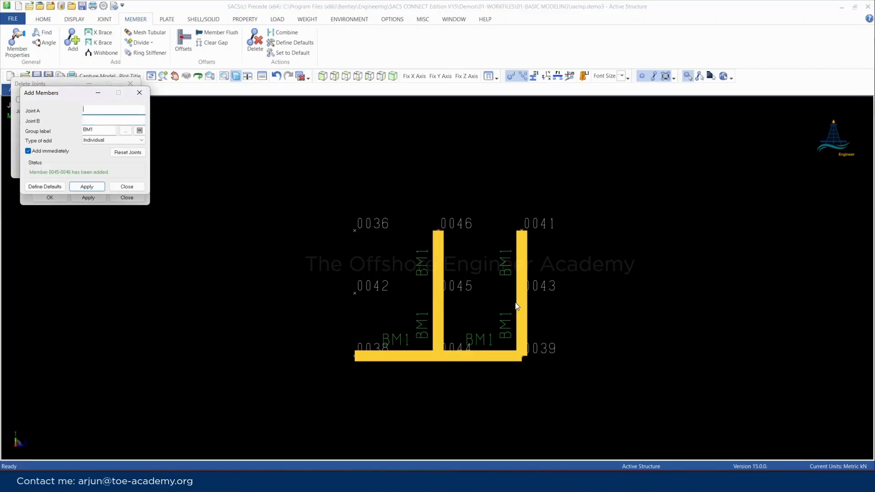
pyautogui.click(438, 294)
pyautogui.click(430, 295)
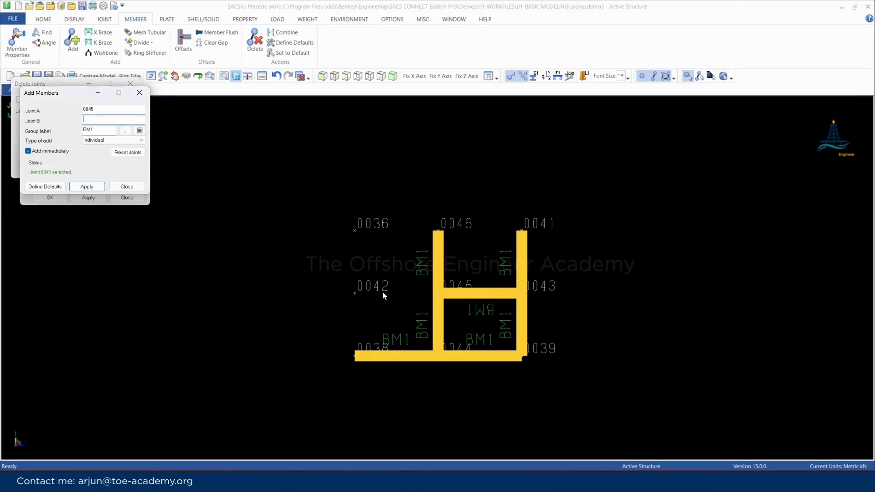
pyautogui.click(356, 292)
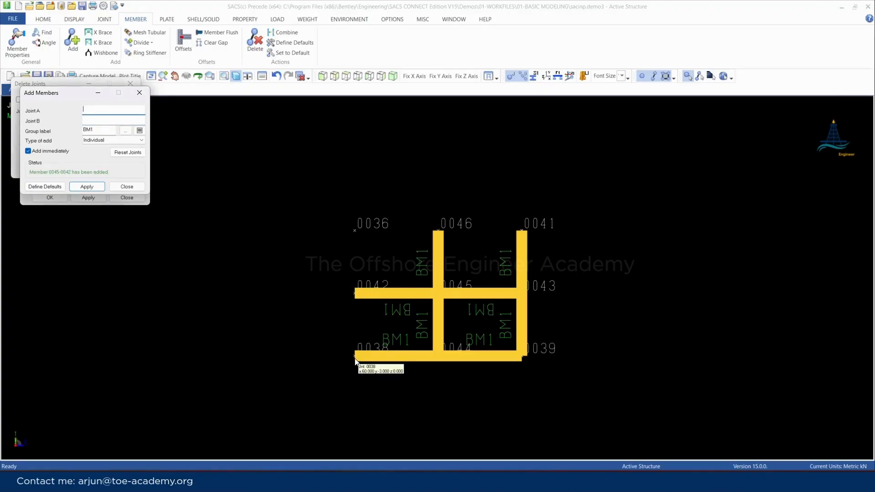
# Add BM1 members from joint 0038 to 0042 and from 0042 to 0036, and close the open member and joint dialogs
pyautogui.click(355, 357)
pyautogui.click(356, 291)
pyautogui.click(357, 286)
pyautogui.click(354, 225)
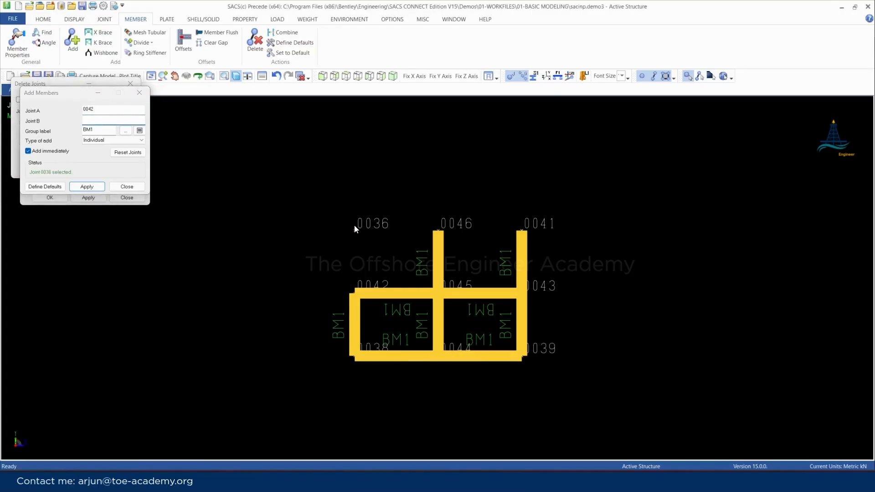
pyautogui.scroll(-2, 546, 383)
pyautogui.click(139, 93)
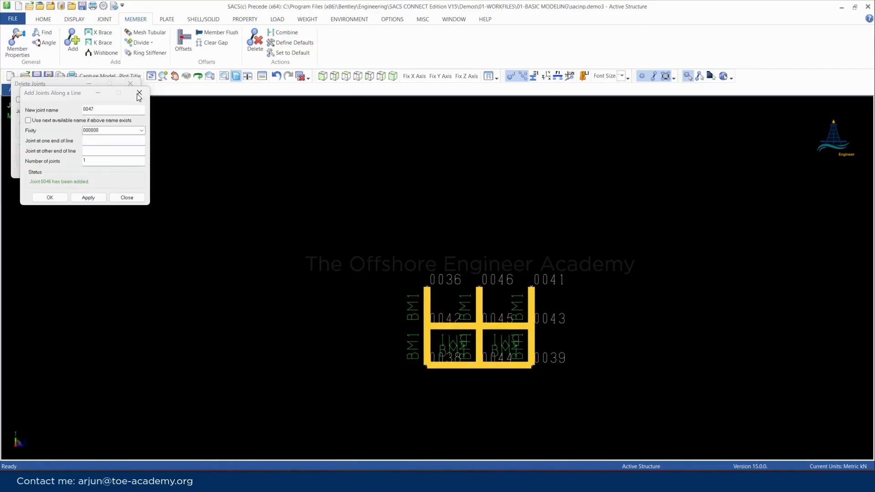
pyautogui.click(139, 93)
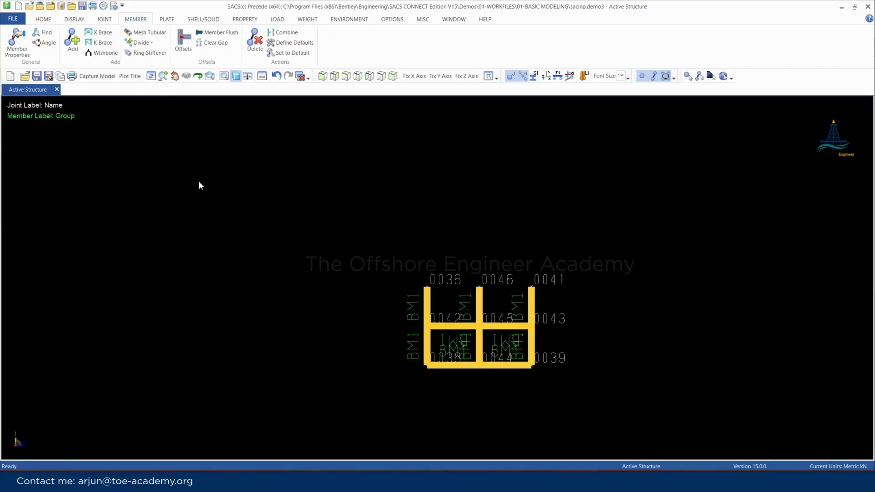
# Start Translate/Rotate with all frame joints selected and look up the coordinates of joint 0036 in its joint properties
pyautogui.scroll(3, 501, 339)
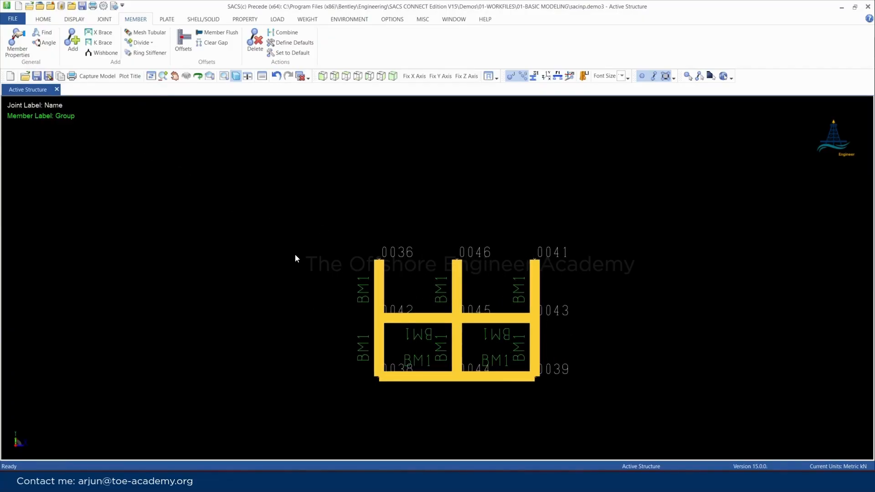
pyautogui.click(104, 19)
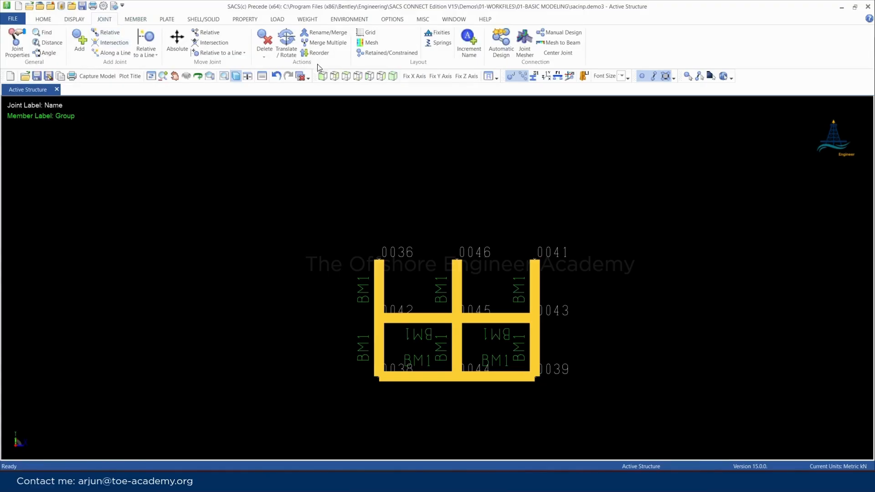
pyautogui.click(282, 40)
pyautogui.moveTo(138, 132); pyautogui.dragTo(129, 165)
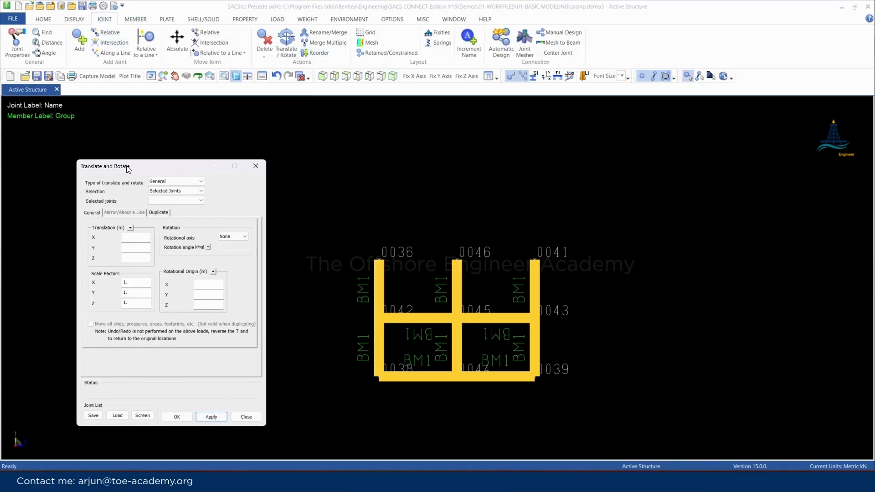
pyautogui.click(379, 260)
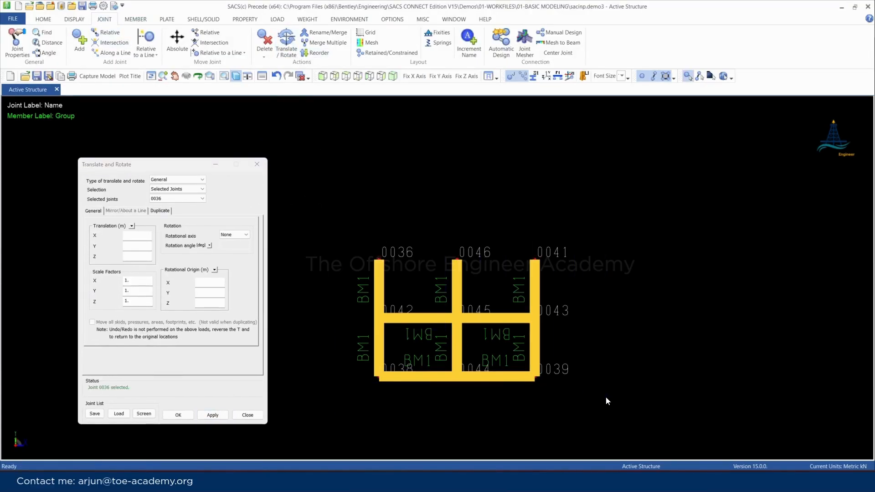
pyautogui.click(27, 45)
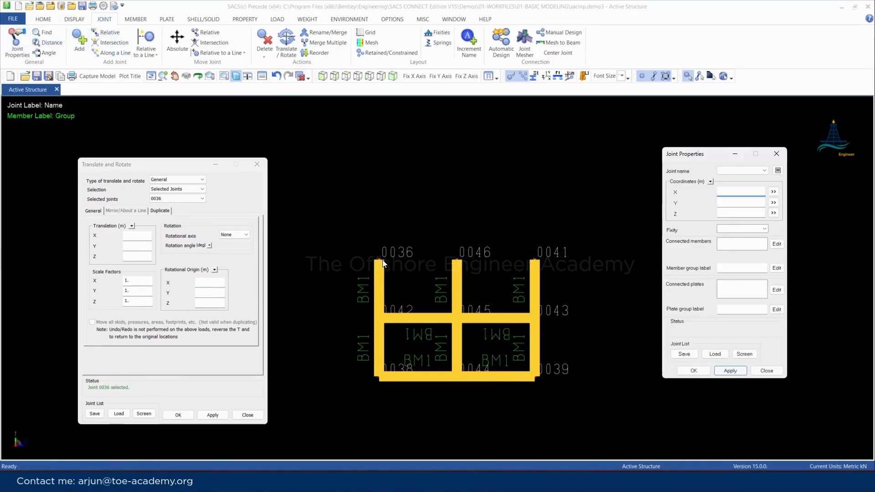
# Set the rotational origin X to 60 m, the rotational axis to Z and the rotation angle to 90 degrees
pyautogui.click(208, 282)
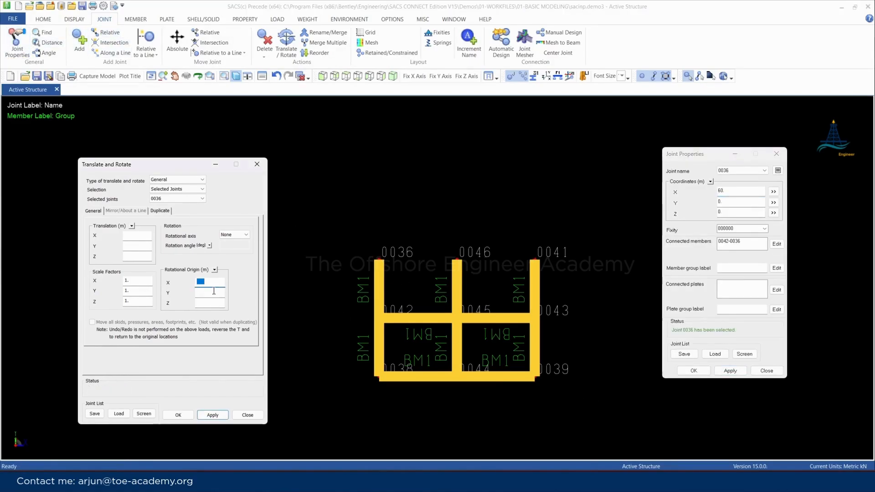
pyautogui.write('60')
pyautogui.click(234, 234)
pyautogui.click(231, 259)
pyautogui.click(232, 245)
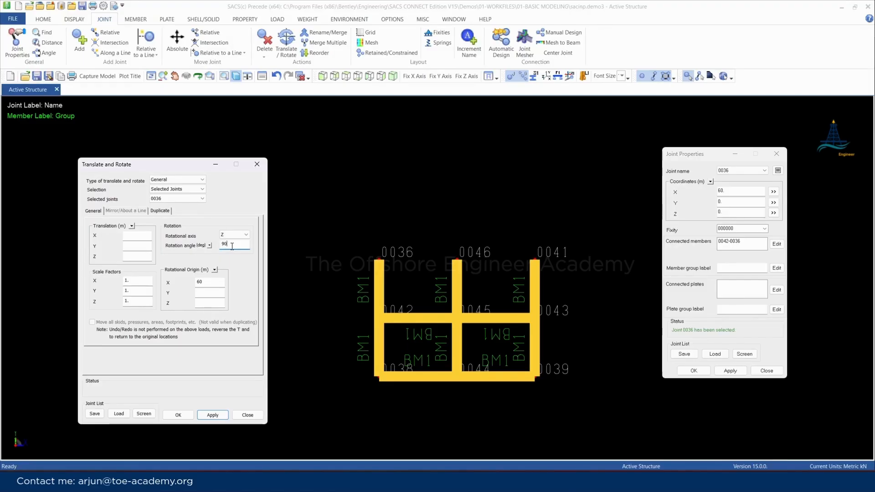
# Rotate a duplicate of the joints with attached structural elements, allowing coincident joints and using existing ones at the same location, and undo it
pyautogui.click(155, 210)
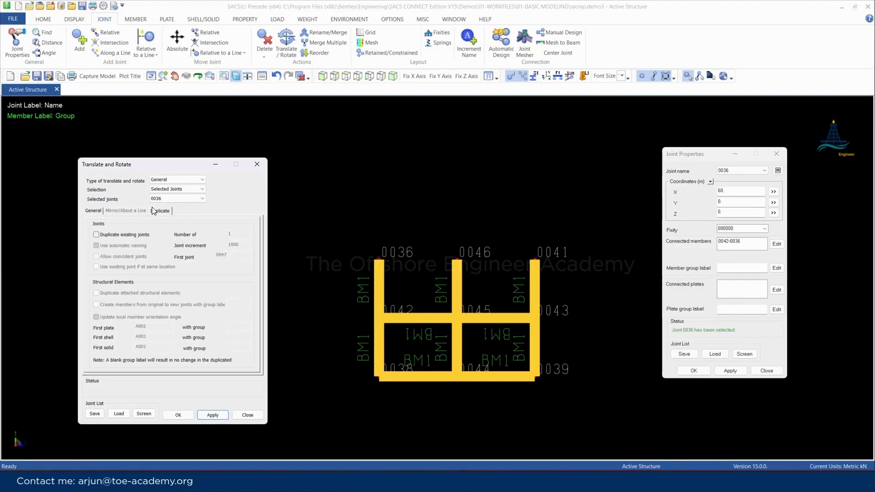
pyautogui.click(97, 234)
pyautogui.click(96, 257)
pyautogui.click(97, 266)
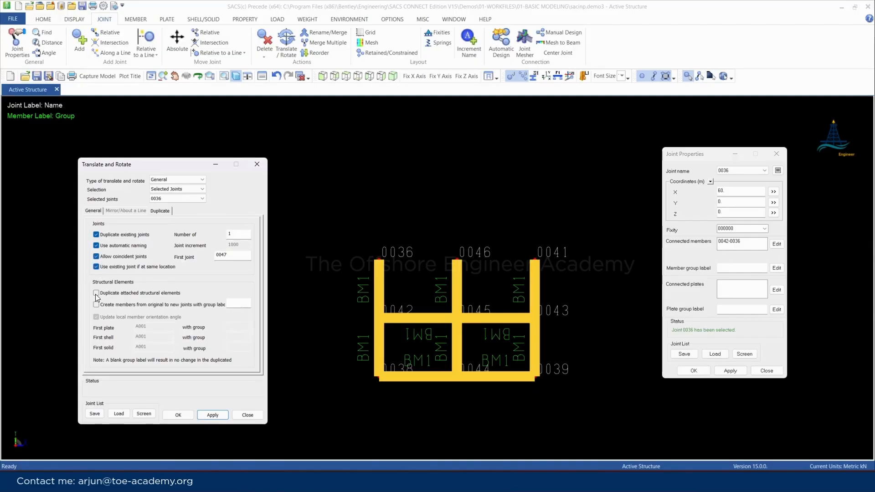
pyautogui.click(95, 293)
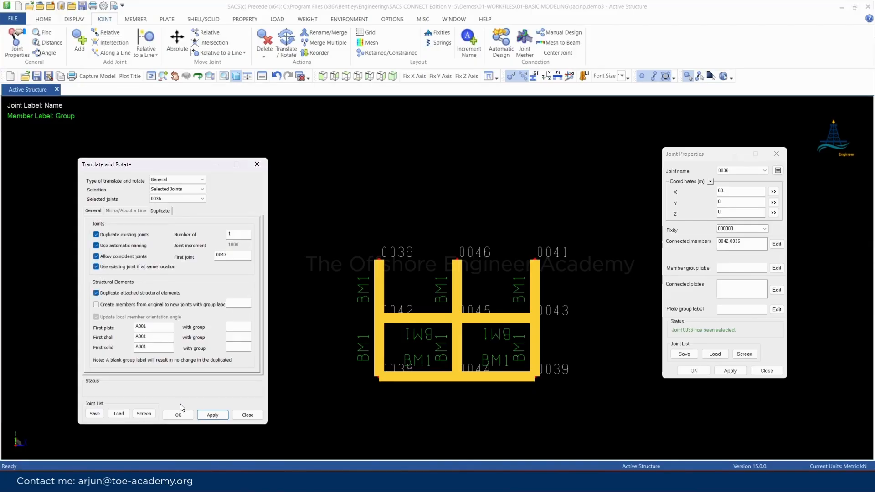
pyautogui.click(211, 415)
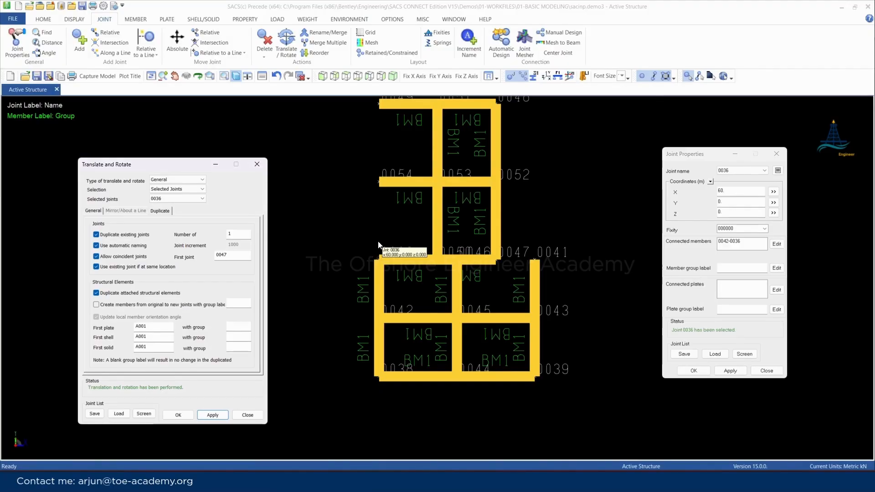
pyautogui.hotkey('ctrl', 'z')
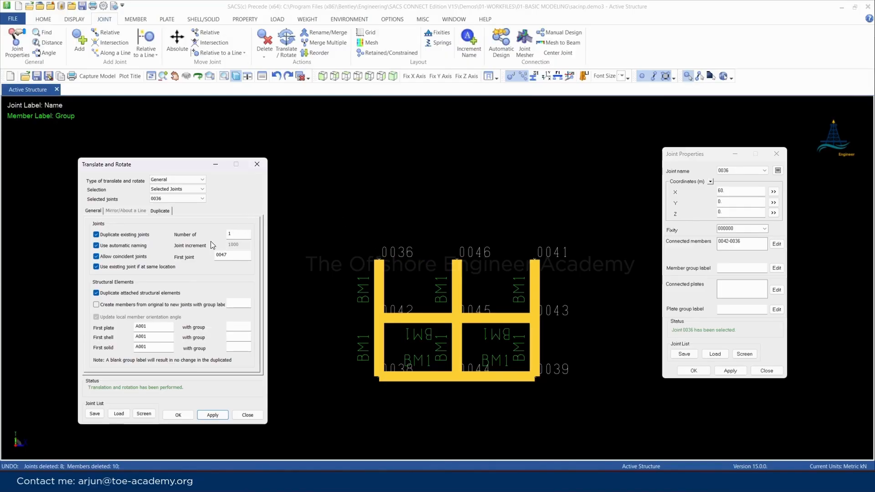
pyautogui.click(257, 164)
# Set up a Mirror Image translation of all frame joints across the XZ plane at Y coordinate 0
pyautogui.click(277, 48)
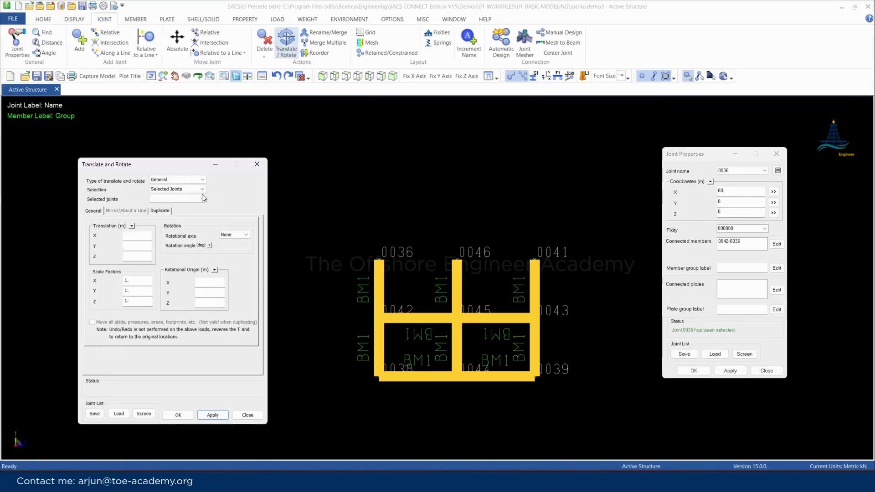
pyautogui.click(183, 179)
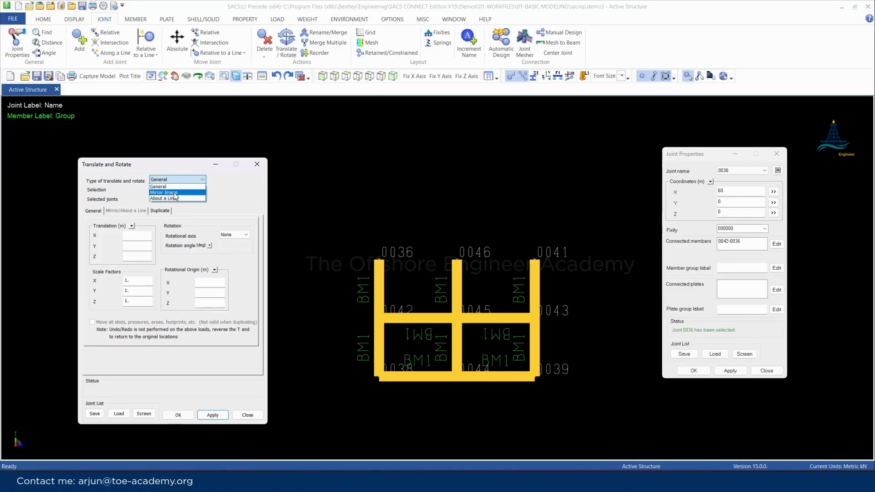
pyautogui.click(174, 192)
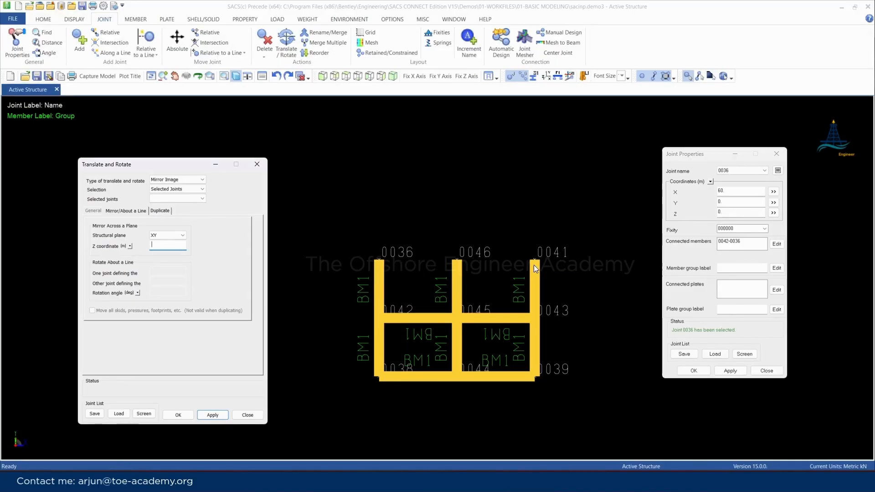
pyautogui.click(157, 235)
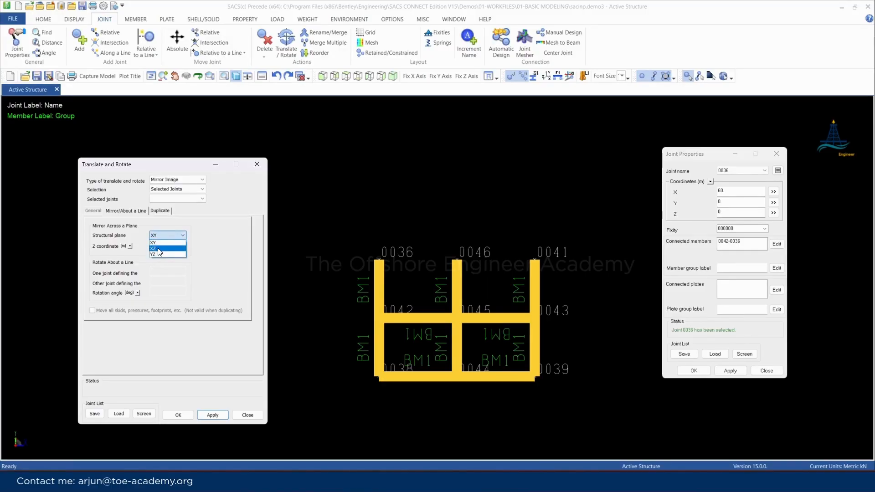
pyautogui.click(159, 248)
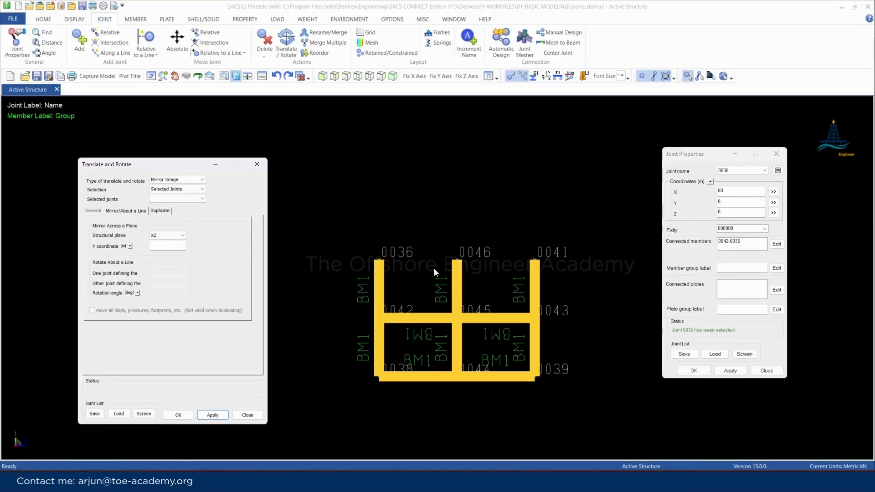
pyautogui.click(163, 246)
pyautogui.moveTo(340, 223); pyautogui.dragTo(618, 412)
# Mirror the selected joints without duplicating them and undo the mirroring
pyautogui.click(212, 415)
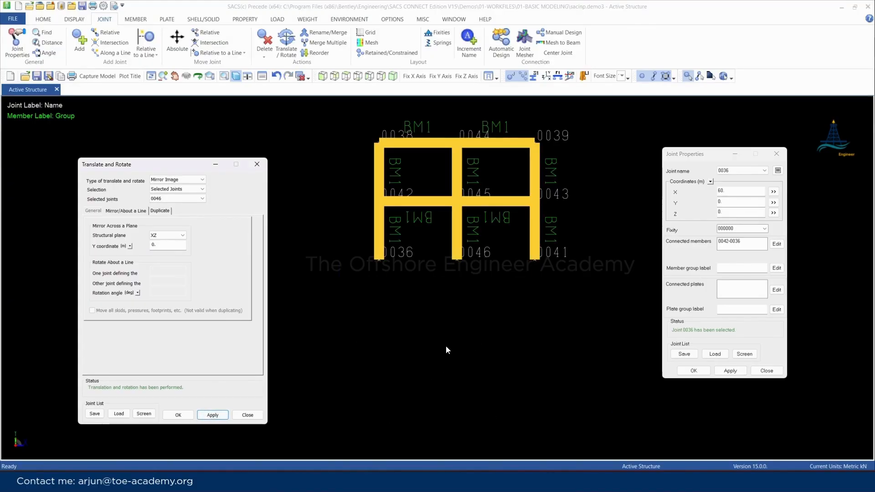
pyautogui.hotkey('ctrl', 'z')
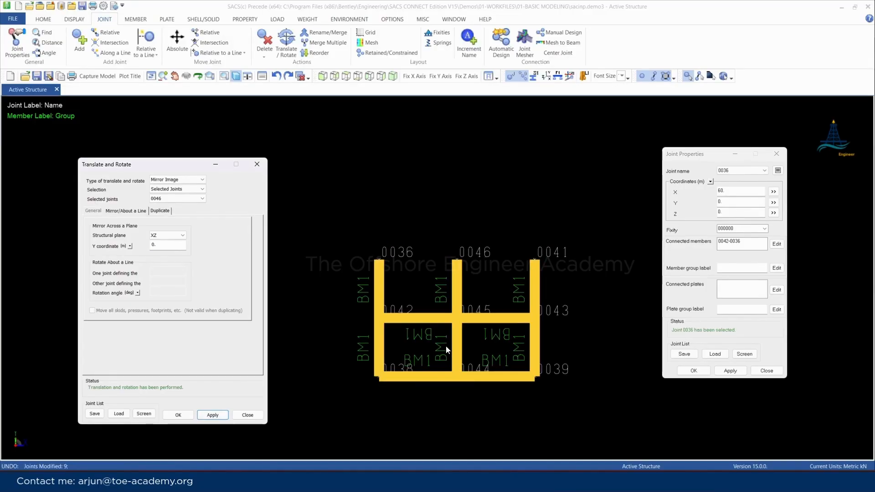
# Mirror a duplicate of the joints with attached structural elements, allowing coincident joints and using existing joints at the same location
pyautogui.click(159, 211)
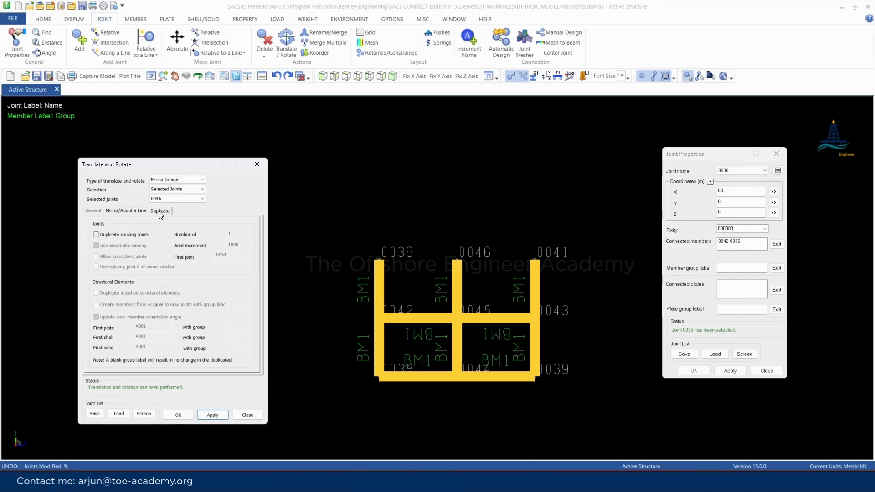
pyautogui.click(99, 235)
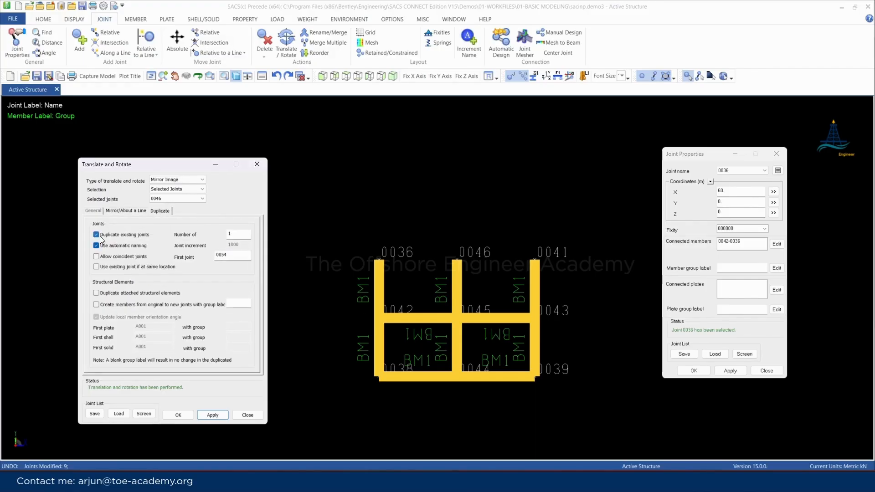
pyautogui.click(97, 257)
pyautogui.click(97, 268)
pyautogui.click(96, 293)
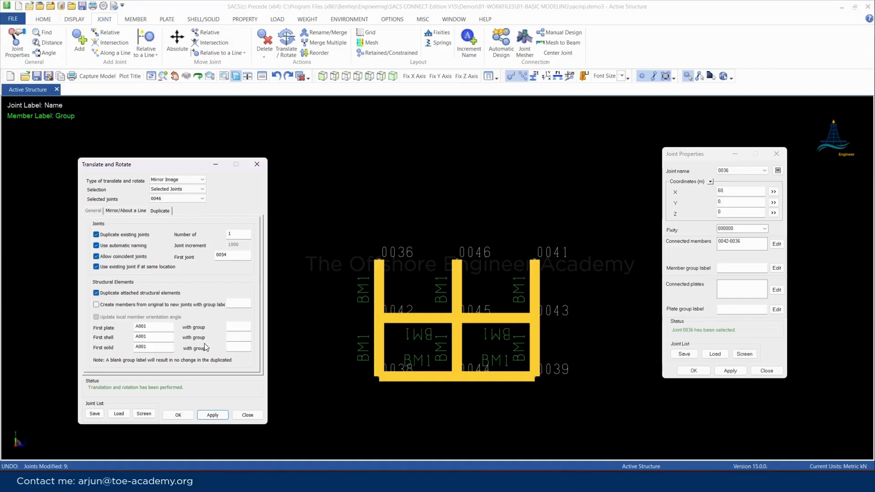
pyautogui.click(210, 415)
pyautogui.click(207, 414)
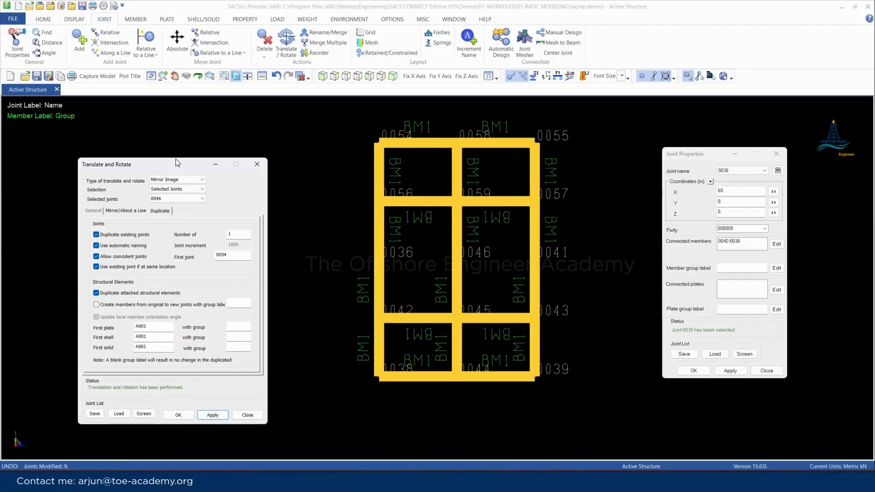
# Mirror a duplicate of all frame joints with their attached members across the YZ plane at X coordinate 60
pyautogui.scroll(-4, 571, 177)
pyautogui.scroll(3, 589, 168)
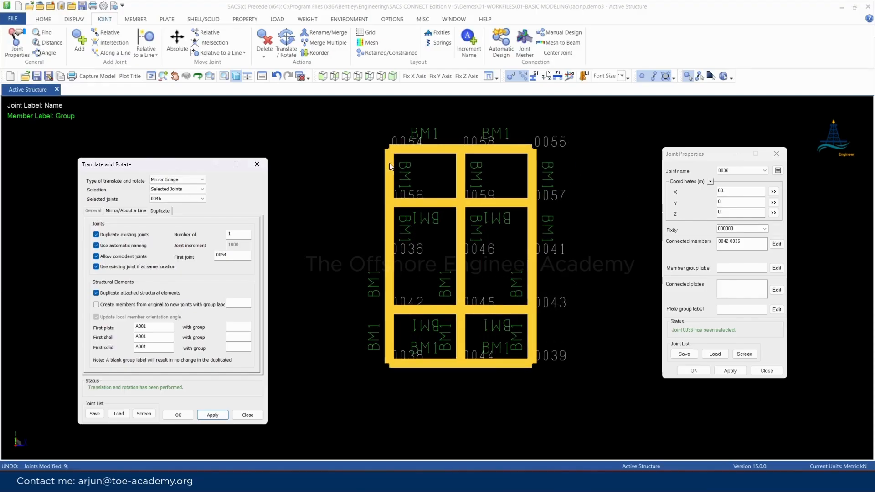
pyautogui.click(344, 115)
pyautogui.moveTo(344, 115); pyautogui.dragTo(625, 397)
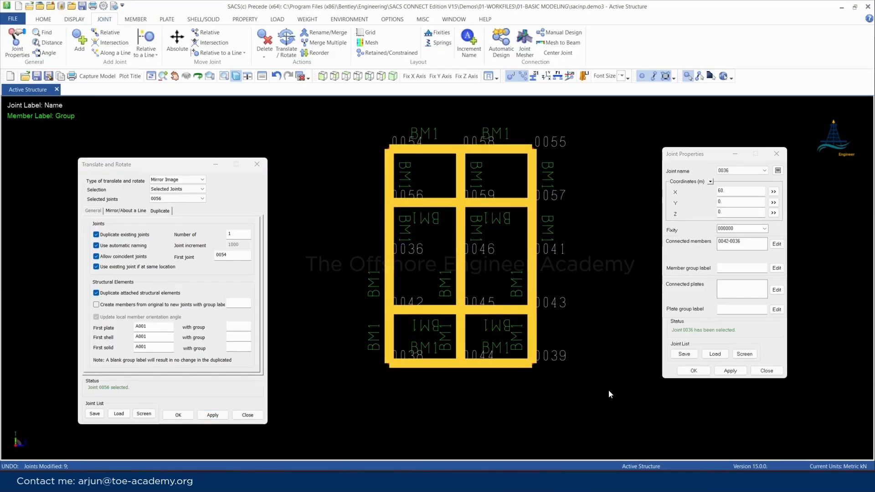
pyautogui.click(122, 211)
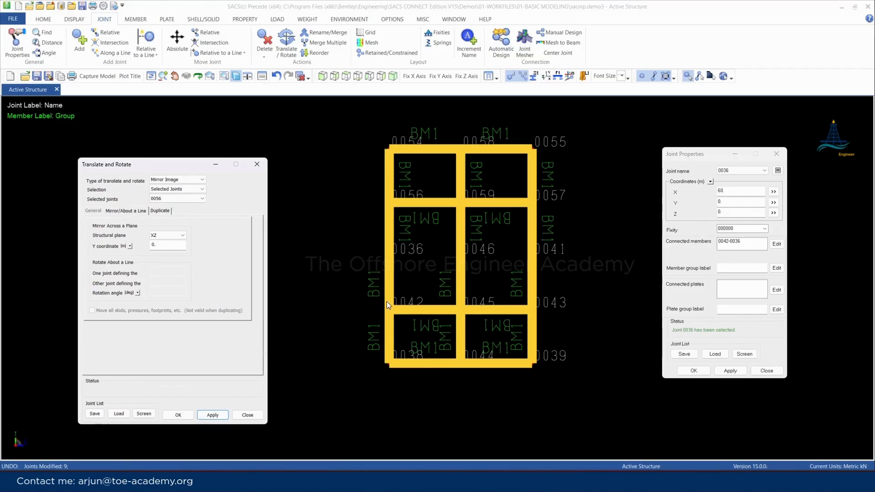
pyautogui.click(165, 236)
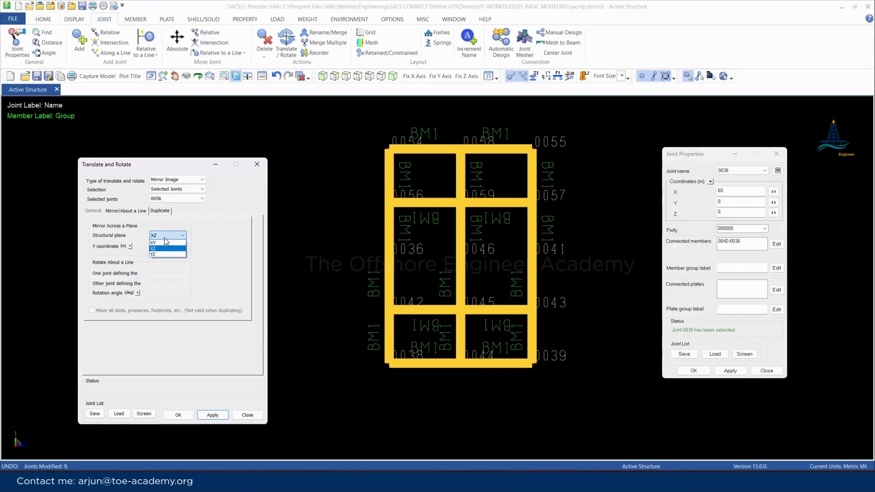
pyautogui.click(164, 254)
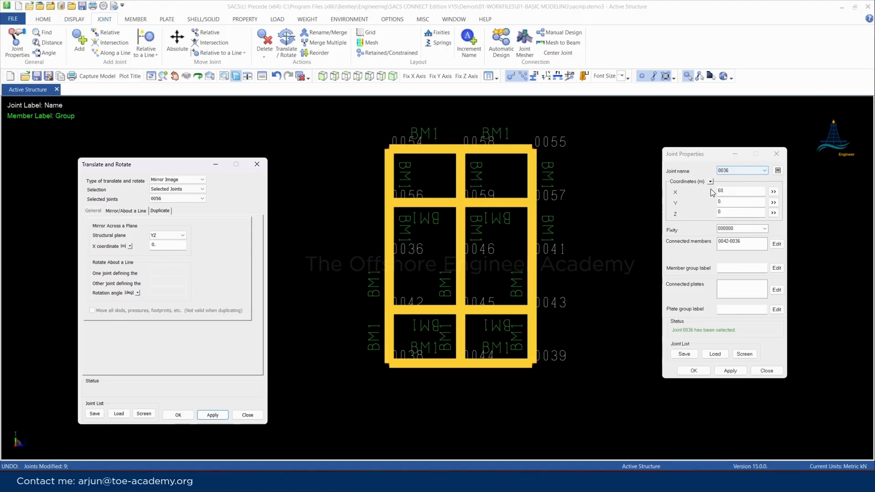
pyautogui.doubleClick(168, 244)
pyautogui.write('60')
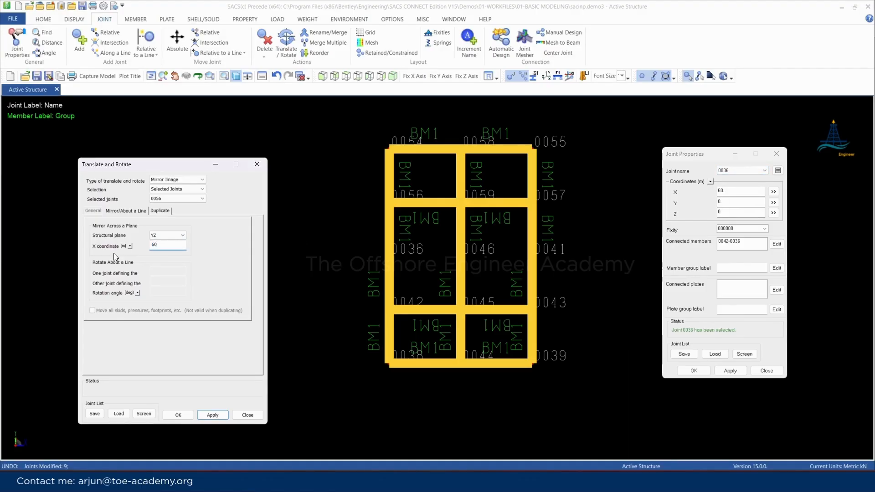
pyautogui.click(220, 414)
pyautogui.scroll(2, 514, 214)
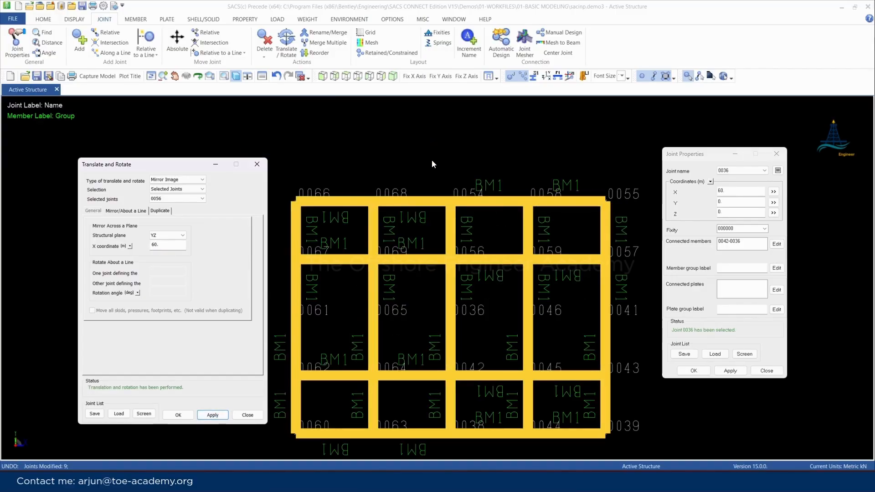
# Close the Translate and Rotate settings and switch the frame from thick solid members to thin line display
pyautogui.scroll(-1, 450, 229)
pyautogui.scroll(2, 447, 248)
pyautogui.scroll(-1, 450, 250)
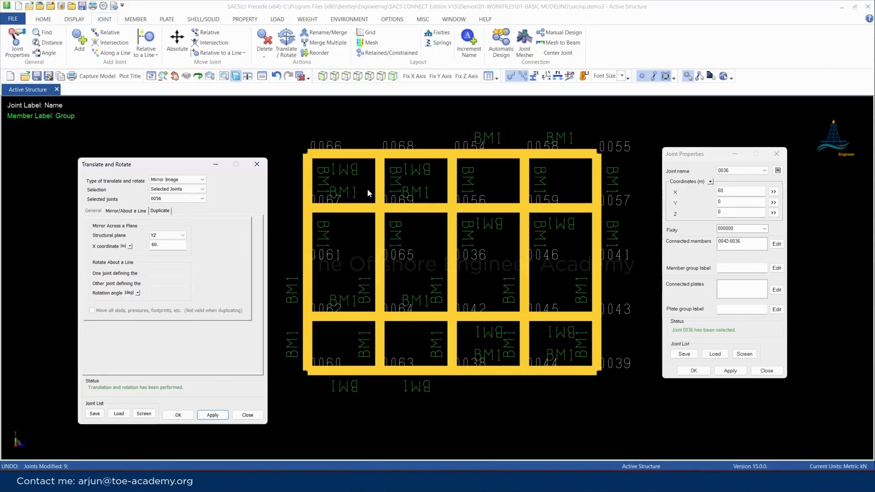
pyautogui.click(258, 165)
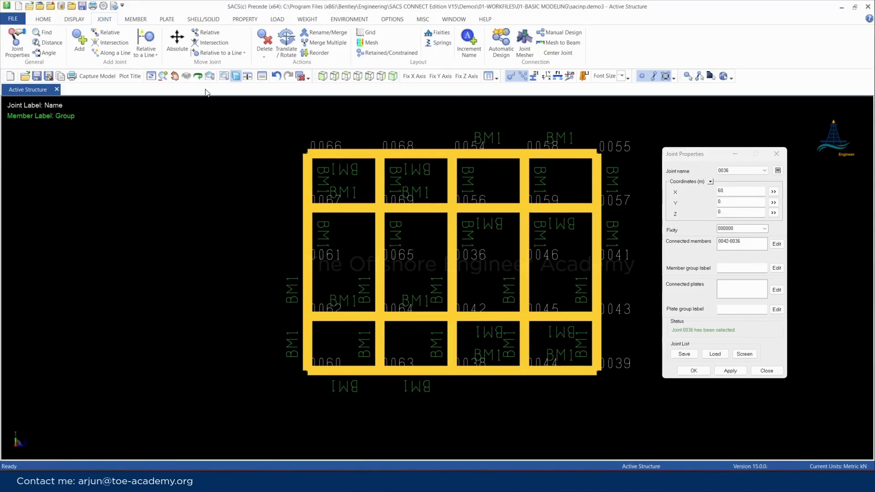
pyautogui.click(236, 77)
pyautogui.scroll(4, 562, 156)
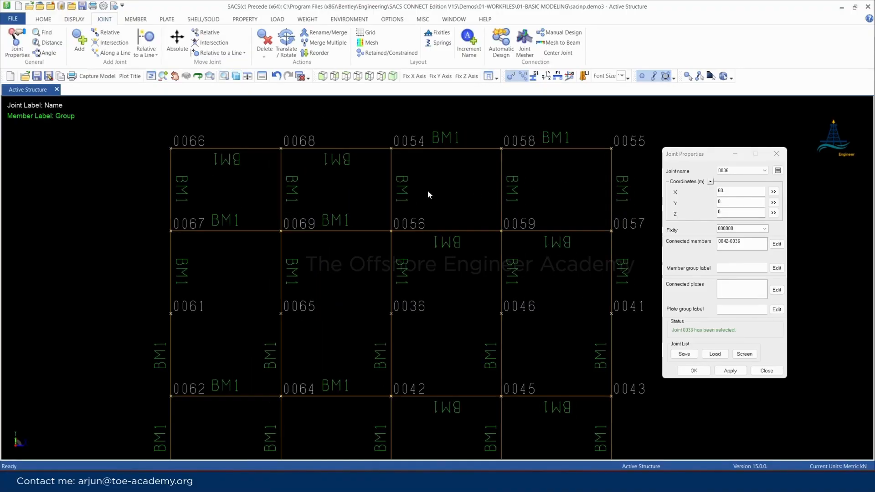
pyautogui.scroll(-3, 345, 146)
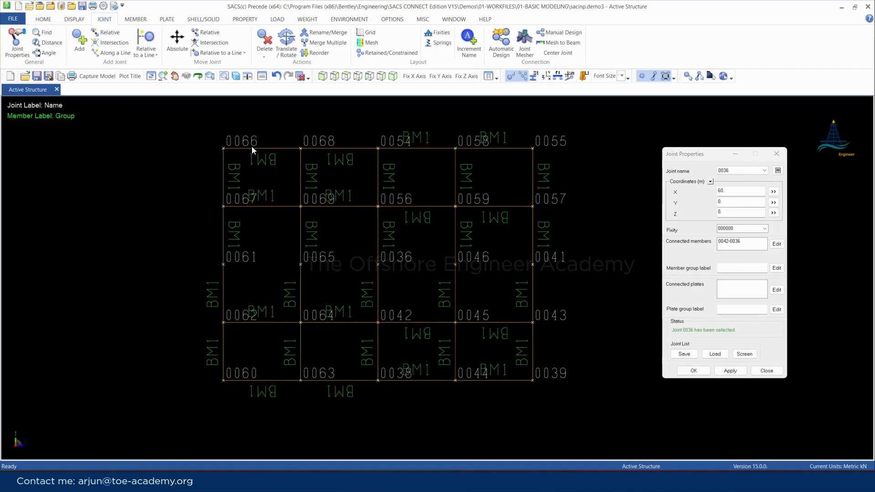
pyautogui.scroll(1, 301, 162)
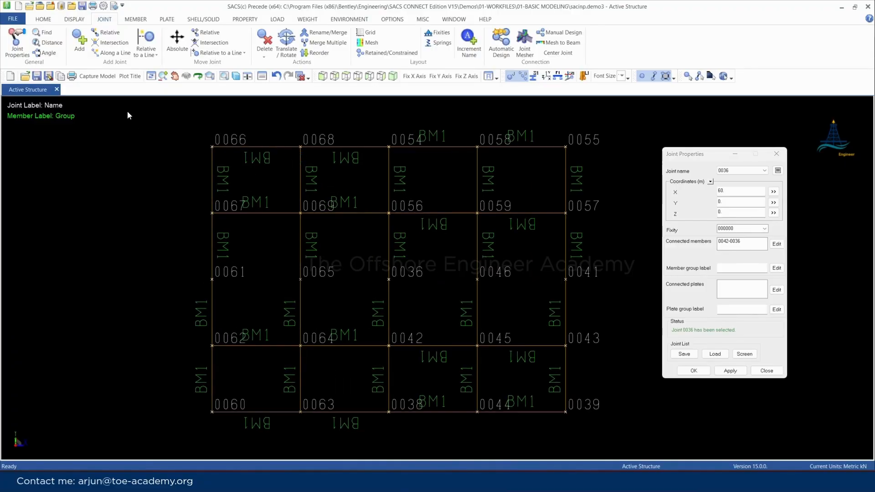
# Reverse the joints of the eight horizontal members with upside-down BM1 labels and all vertical members above the 0061–0041 joint row
pyautogui.click(136, 19)
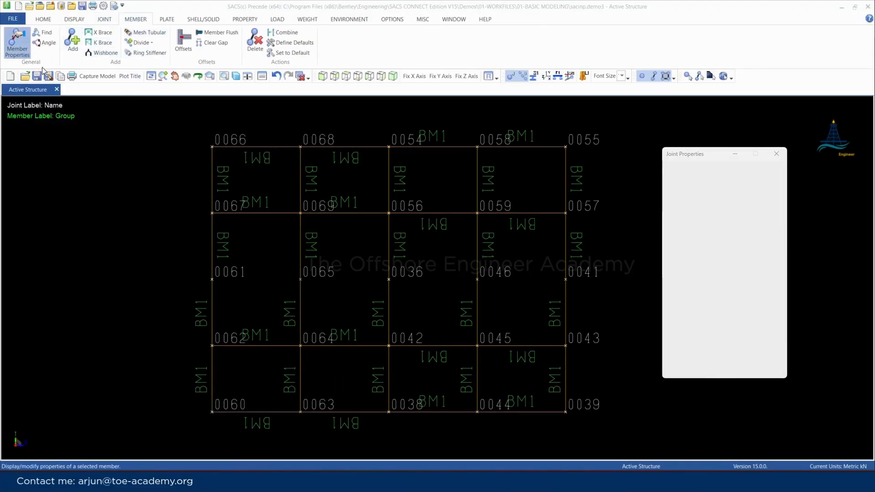
pyautogui.click(269, 147)
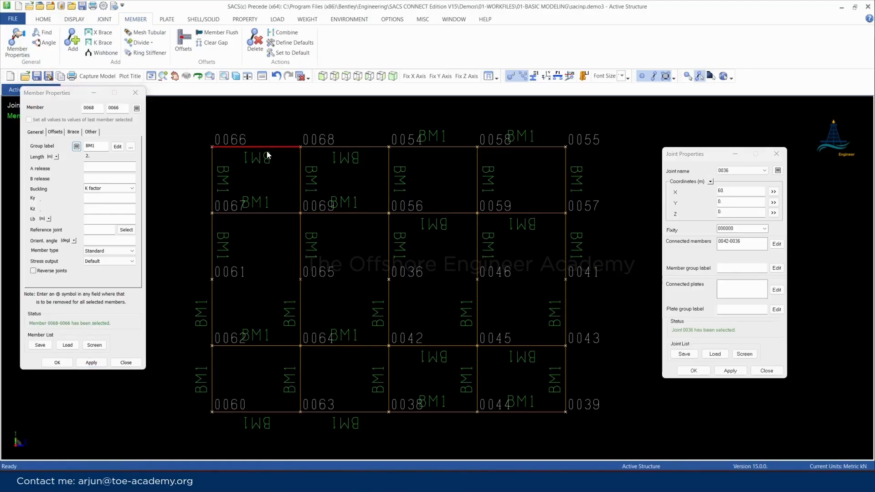
pyautogui.click(334, 147)
pyautogui.click(444, 213)
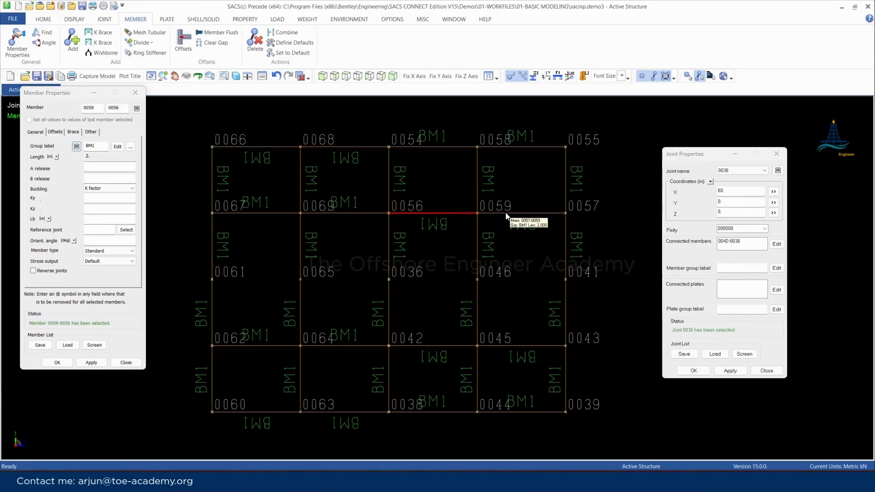
pyautogui.keyDown('ctrl'); pyautogui.click(506, 214); pyautogui.keyUp('ctrl')
pyautogui.keyDown('ctrl'); pyautogui.click(270, 150); pyautogui.keyUp('ctrl')
pyautogui.keyDown('ctrl'); pyautogui.click(329, 149); pyautogui.keyUp('ctrl')
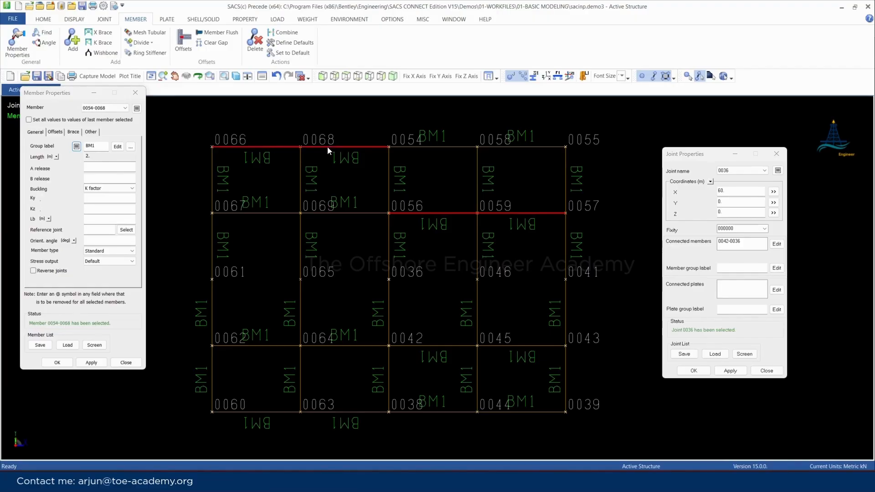
pyautogui.keyDown('ctrl'); pyautogui.click(443, 347); pyautogui.keyUp('ctrl')
pyautogui.keyDown('ctrl'); pyautogui.click(510, 346); pyautogui.keyUp('ctrl')
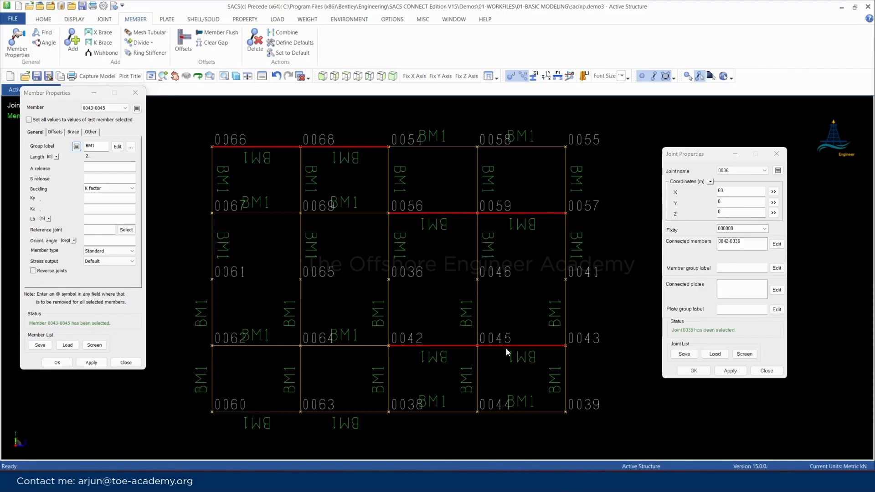
pyautogui.keyDown('ctrl'); pyautogui.click(254, 413); pyautogui.keyUp('ctrl')
pyautogui.keyDown('ctrl'); pyautogui.click(341, 411); pyautogui.keyUp('ctrl')
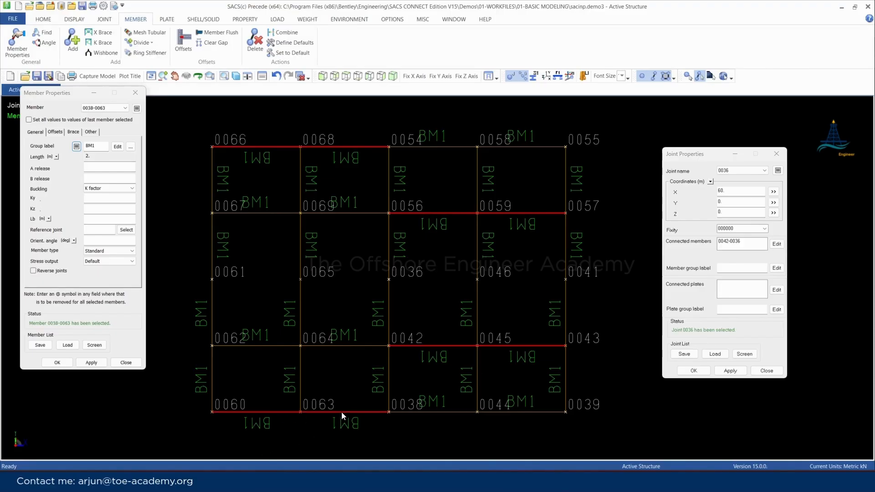
pyautogui.keyDown('ctrl'); pyautogui.click(212, 250); pyautogui.keyUp('ctrl')
pyautogui.keyDown('ctrl'); pyautogui.click(300, 239); pyautogui.keyUp('ctrl')
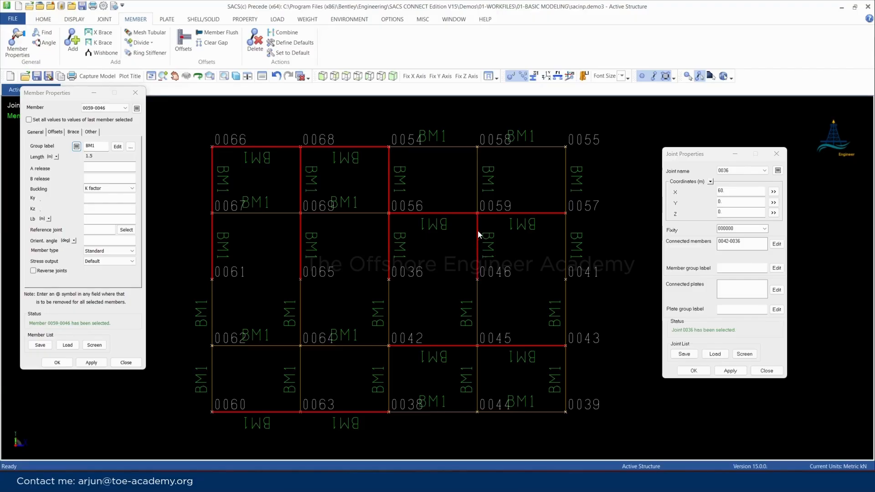
pyautogui.keyDown('ctrl'); pyautogui.click(482, 174); pyautogui.keyUp('ctrl')
pyautogui.keyDown('ctrl'); pyautogui.click(565, 172); pyautogui.keyUp('ctrl')
pyautogui.click(33, 271)
pyautogui.click(91, 363)
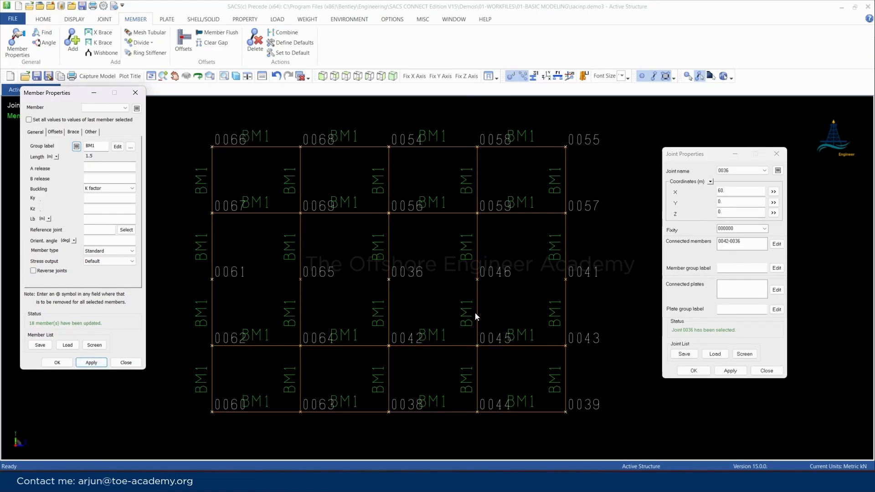
# Hide the joint name labels, keeping the member group labels displayed
pyautogui.click(510, 76)
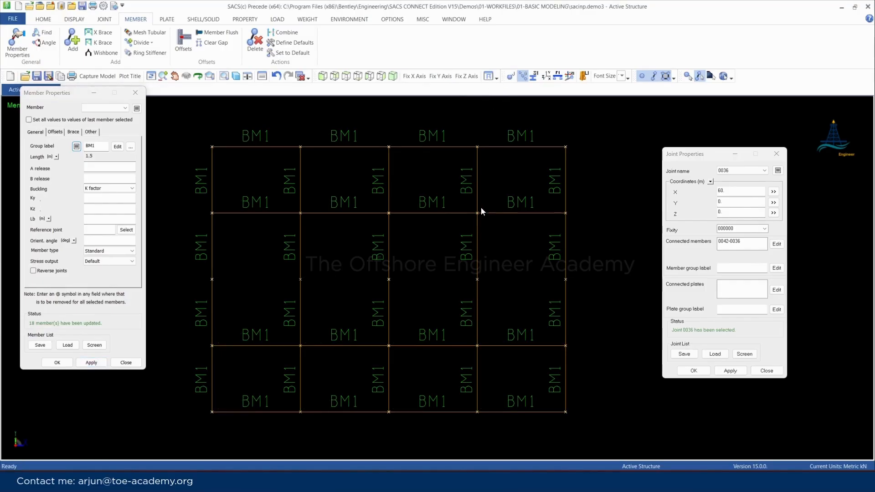
pyautogui.moveTo(484, 168)
pyautogui.moveTo(557, 288)
# Open the Translate and Rotate settings for joints
pyautogui.click(105, 20)
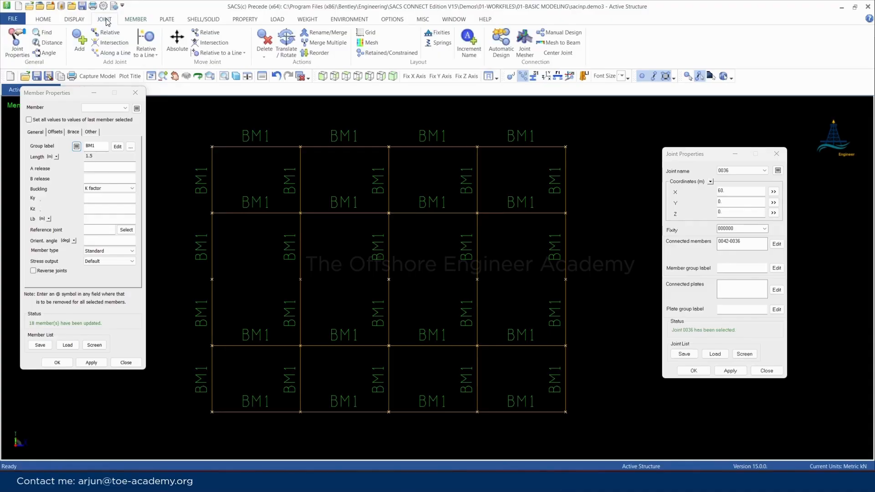
pyautogui.click(286, 52)
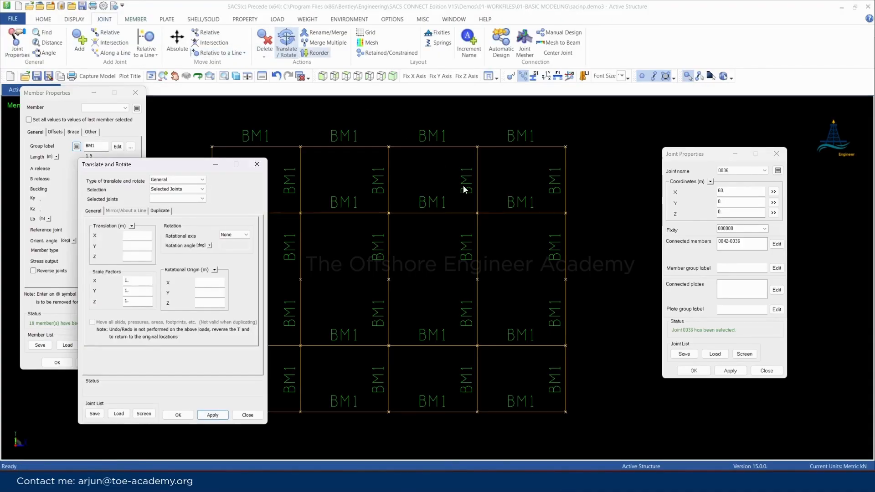